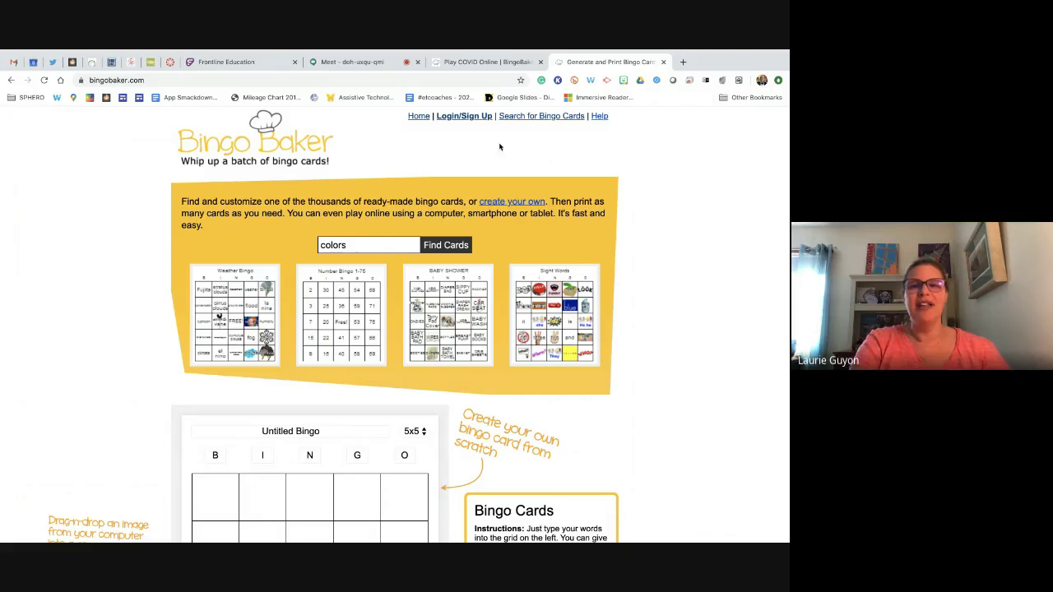
Step: View the login and membership page, and return to the home page
left_click(478, 116)
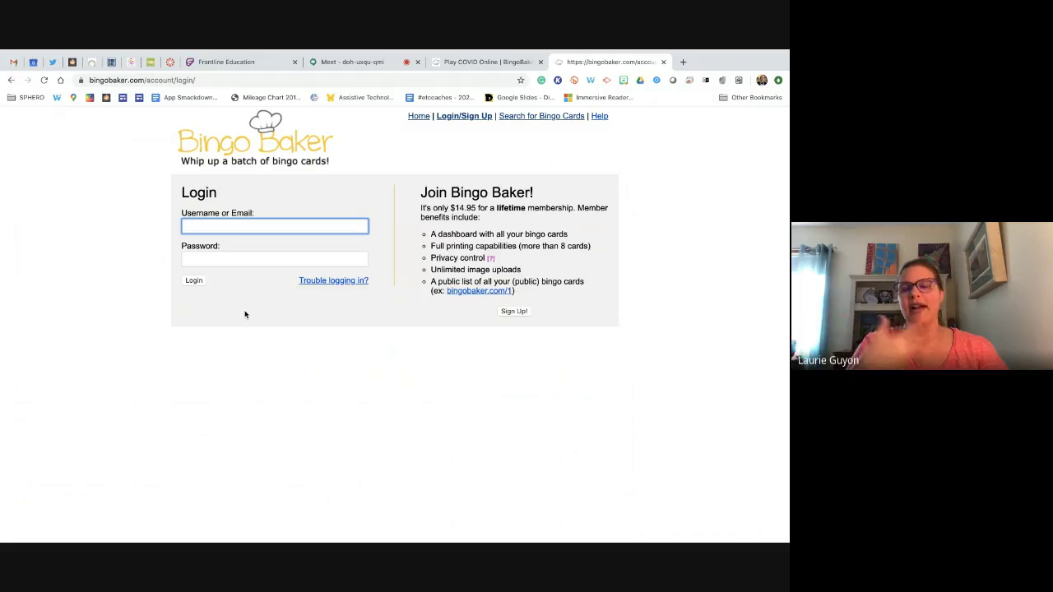
left_click(419, 116)
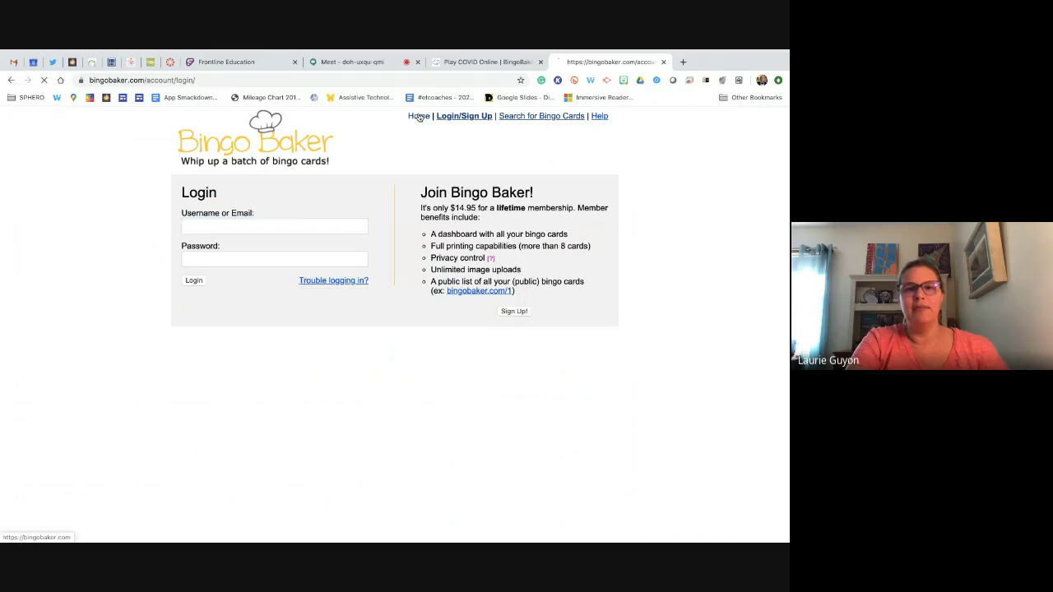
Step: Copy the Bingo Baker home page address and send it to everyone in the Google Meet chat
left_click(150, 79)
key("ctrl+c")
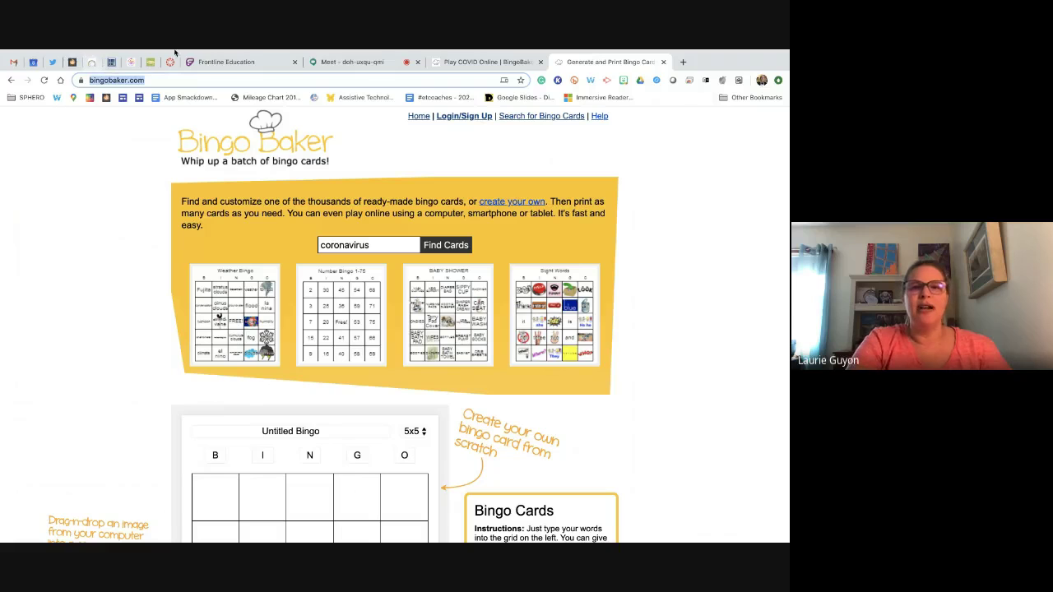
left_click(329, 64)
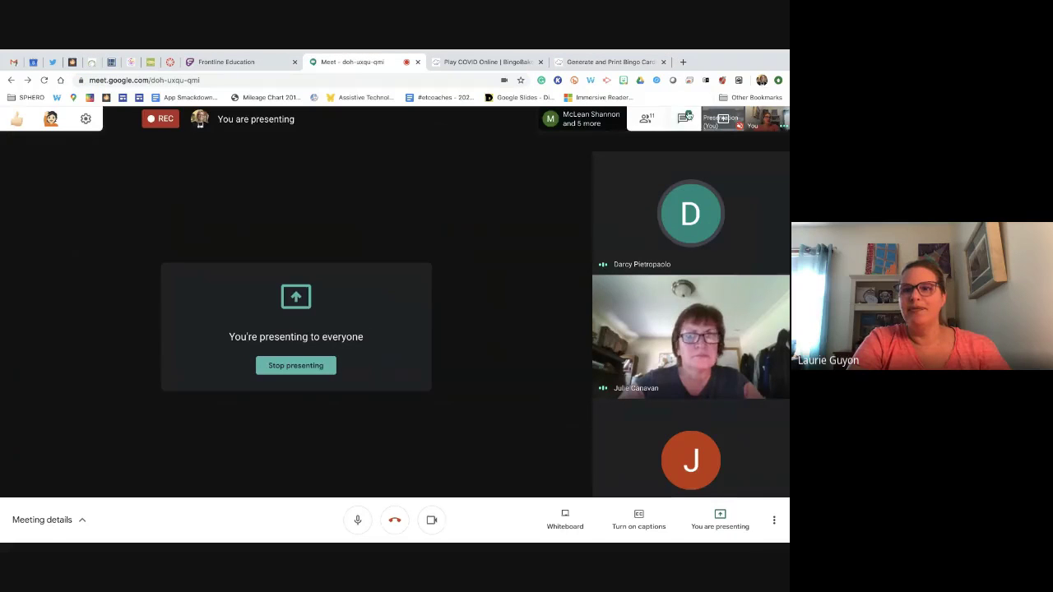
key("ctrl+v")
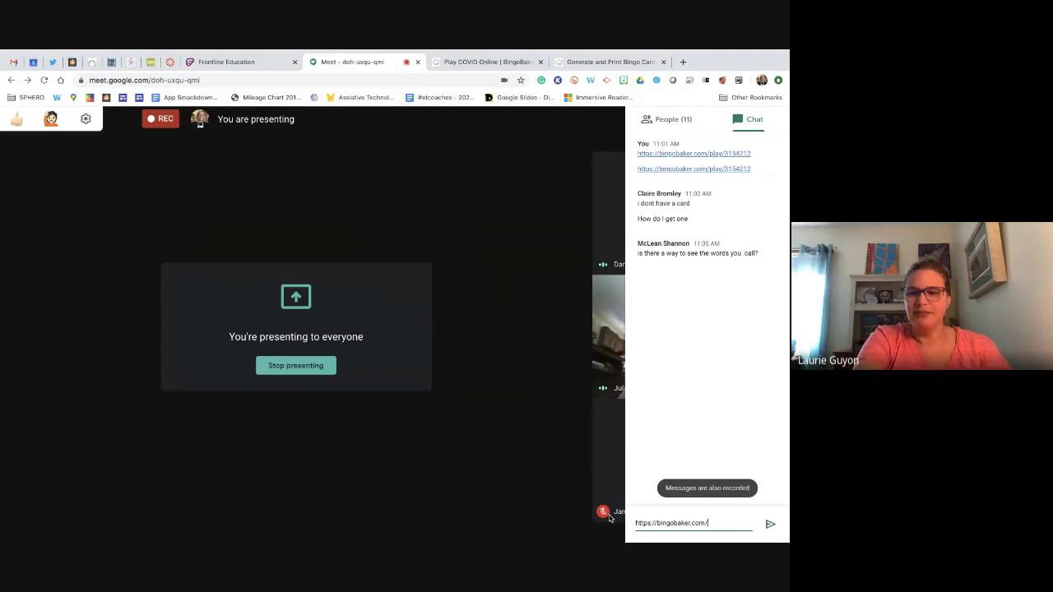
key("Return")
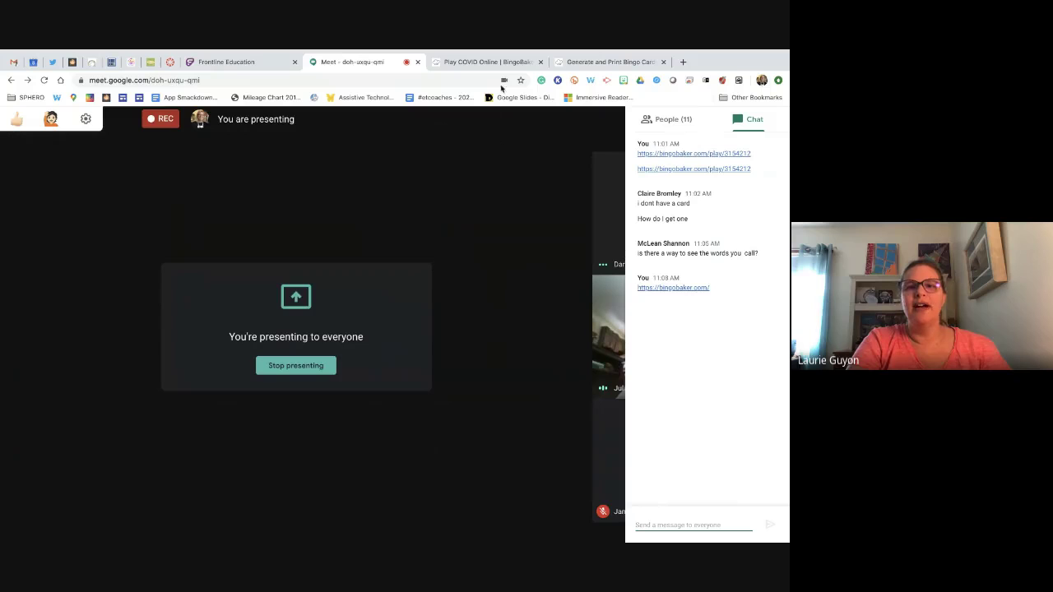
Step: Return to Bingo Baker and search the ready-made bingo cards for "sight words"
left_click(594, 62)
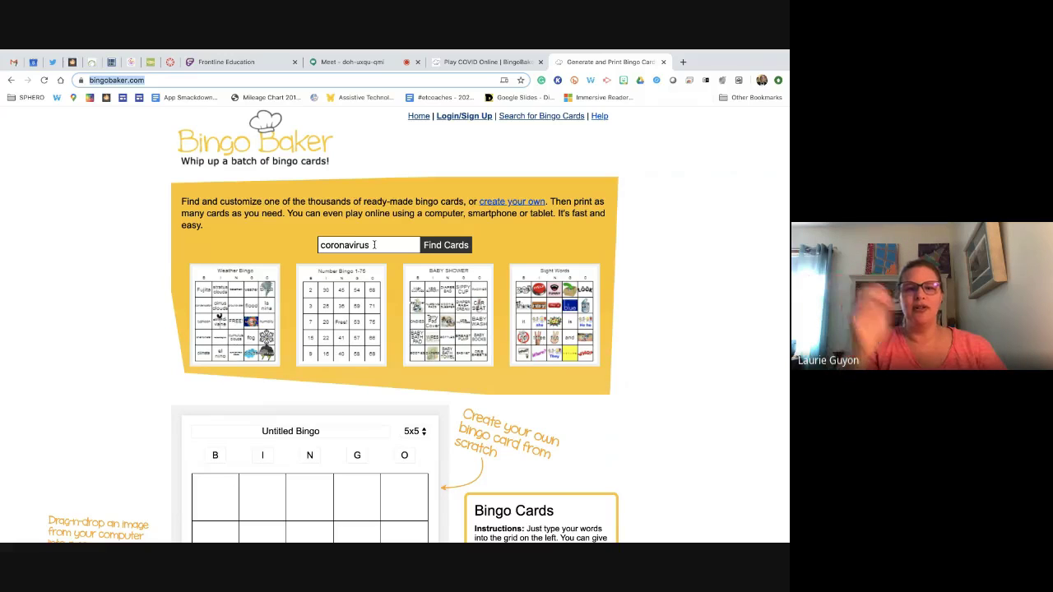
left_click_drag(374, 245, 314, 247)
key("BackSpace")
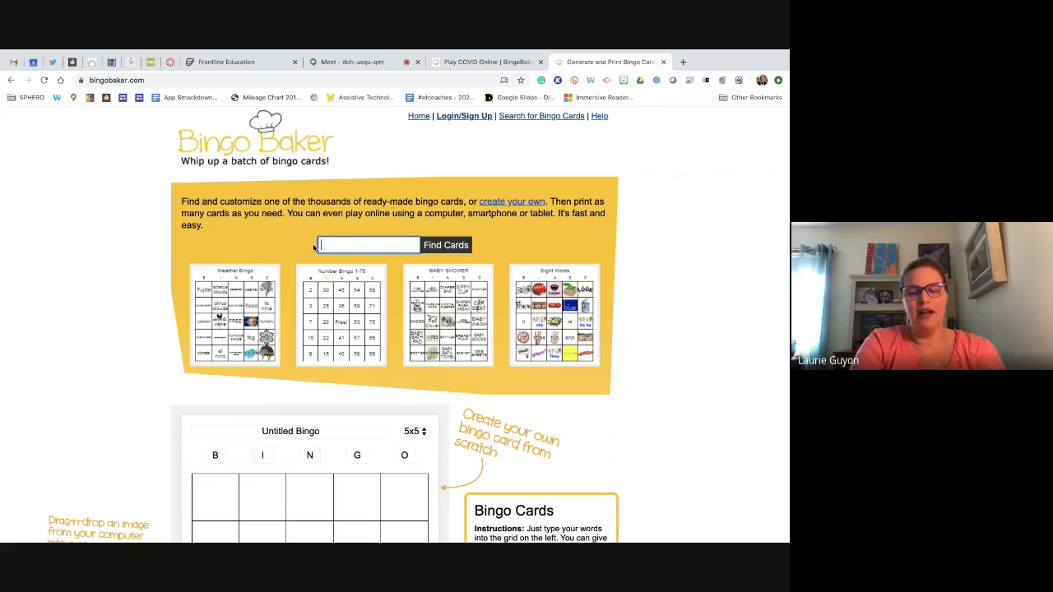
type("si")
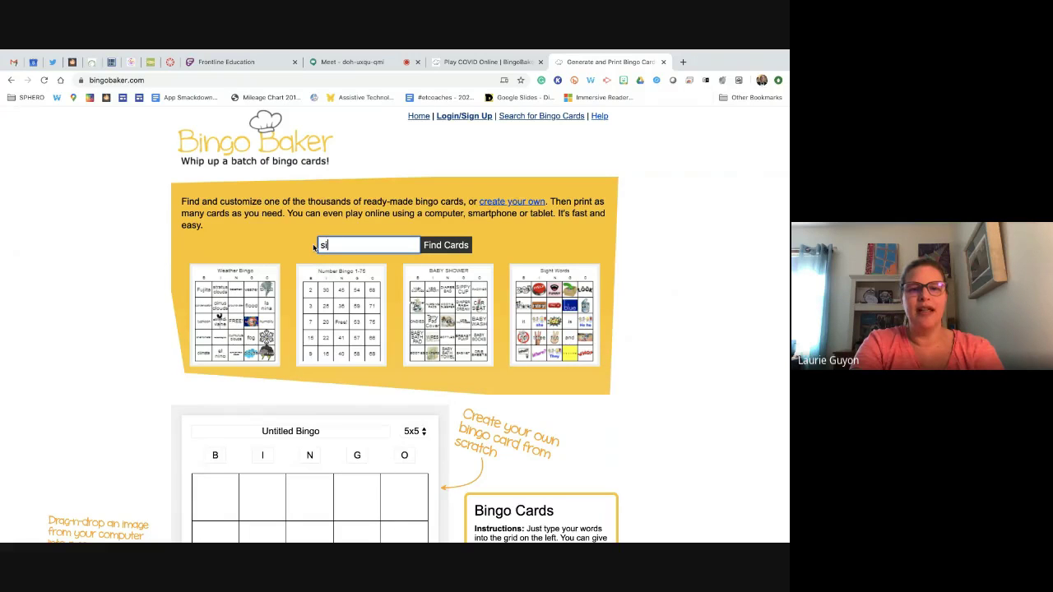
type("tght words")
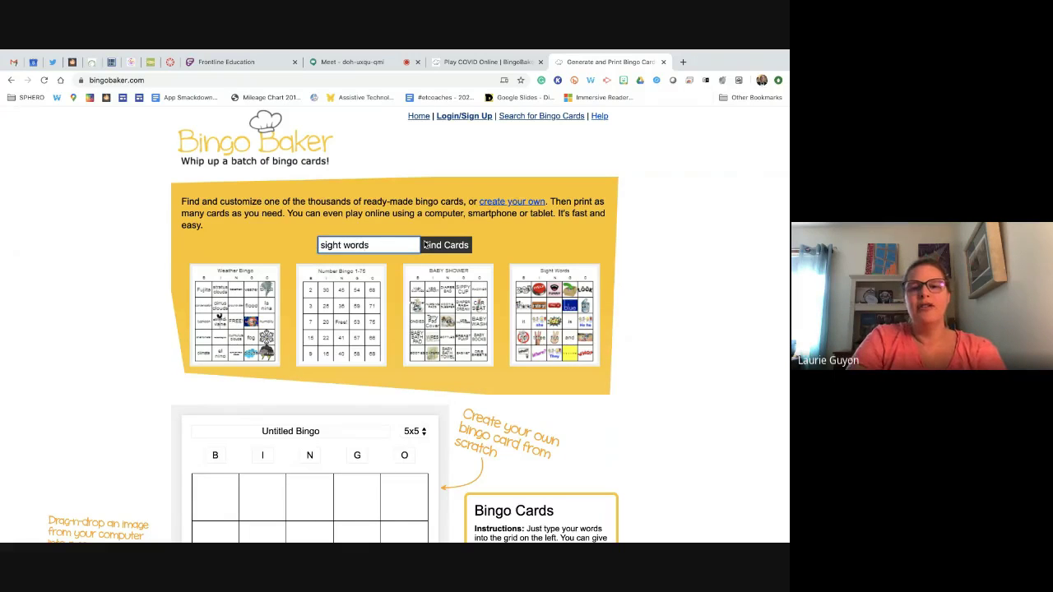
left_click(425, 244)
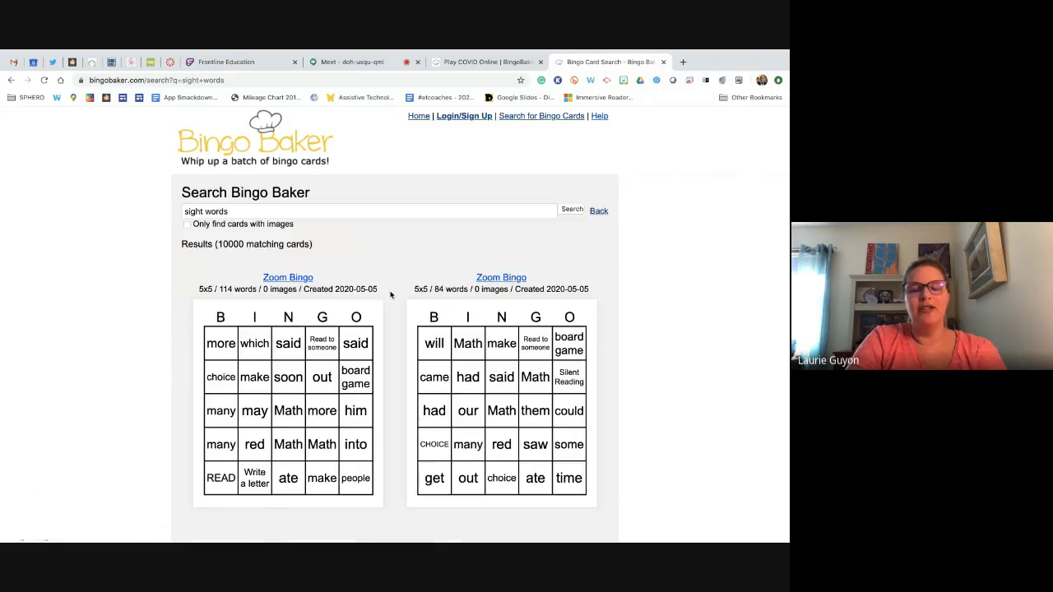
Step: Browse the sight words results and open the first Zoom Bingo card
scroll(392, 298, "down", 2)
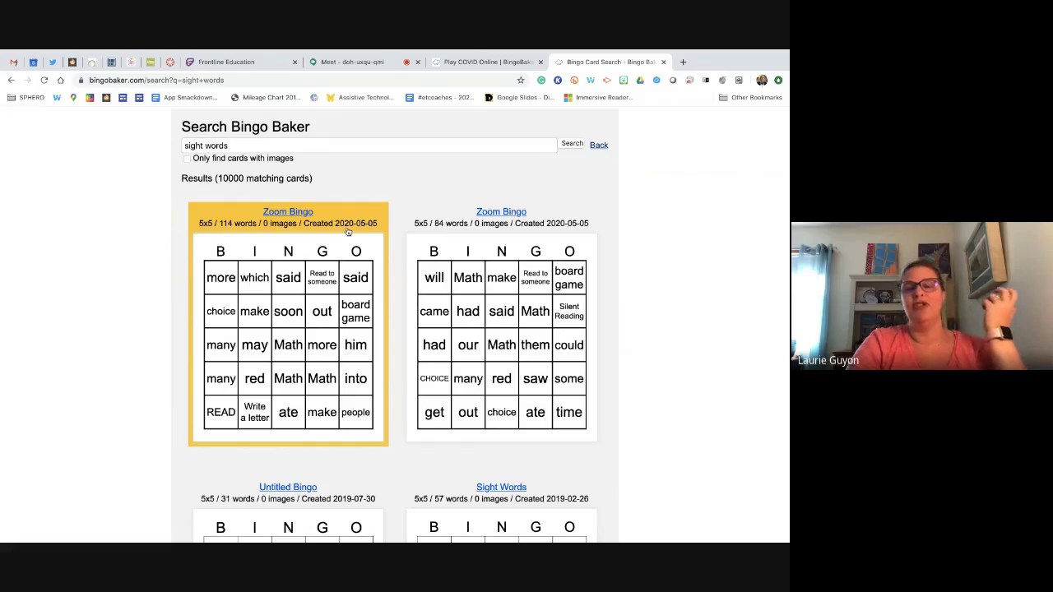
scroll(350, 258, "down", 1)
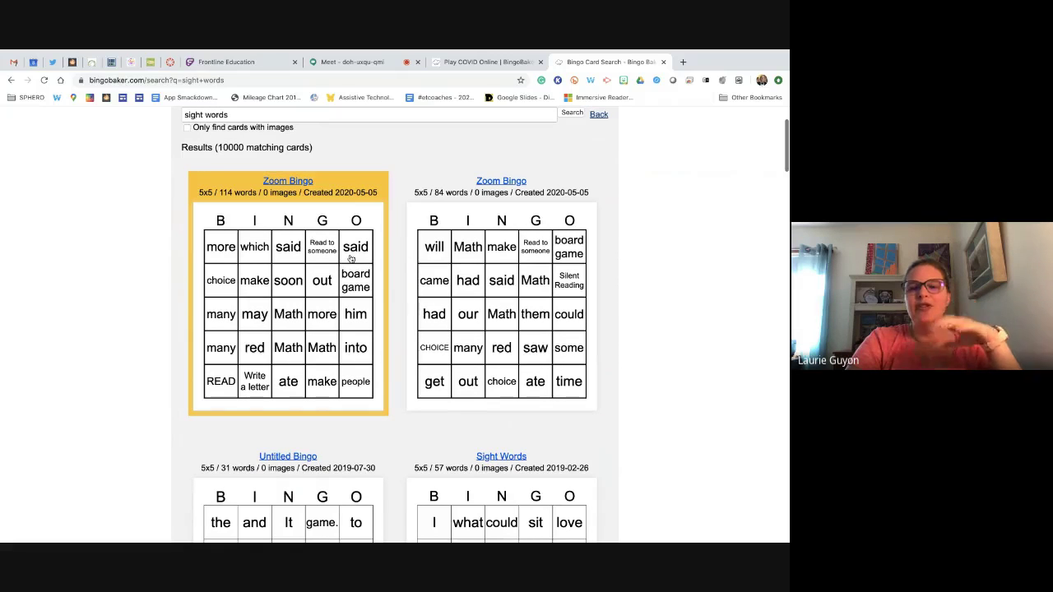
scroll(352, 258, "down", 10)
scroll(354, 257, "up", 10)
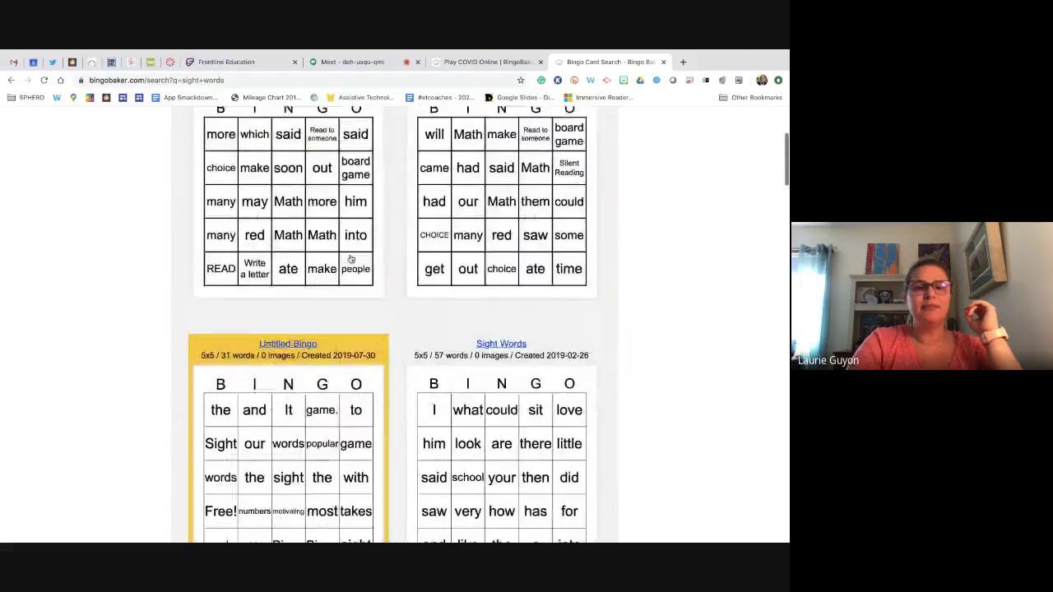
left_click(288, 211)
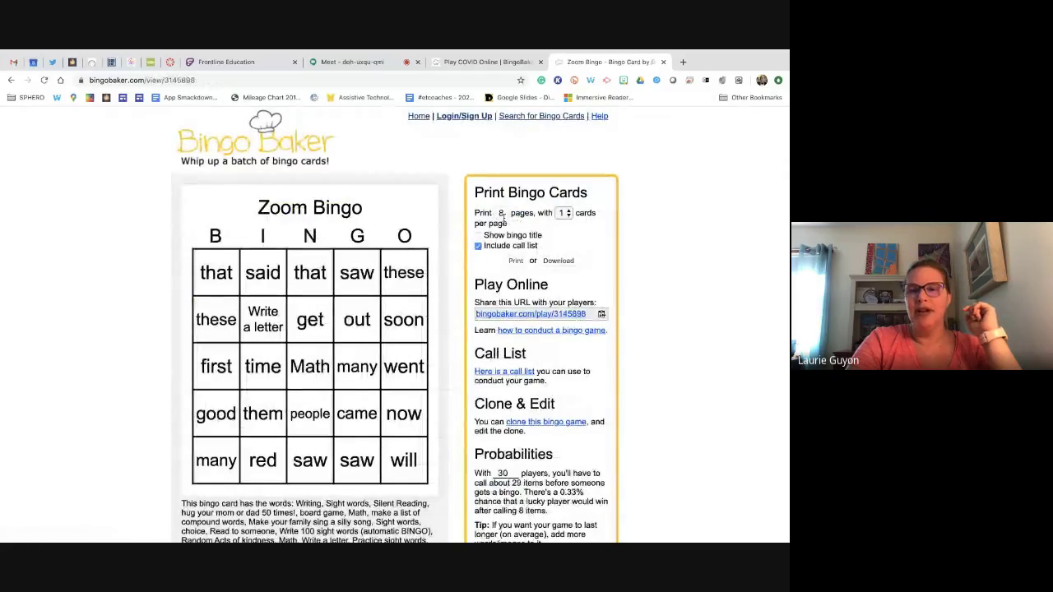
Step: Set the Zoom Bingo printout to 4 cards per page, leaving the bingo title hidden
left_click(565, 213)
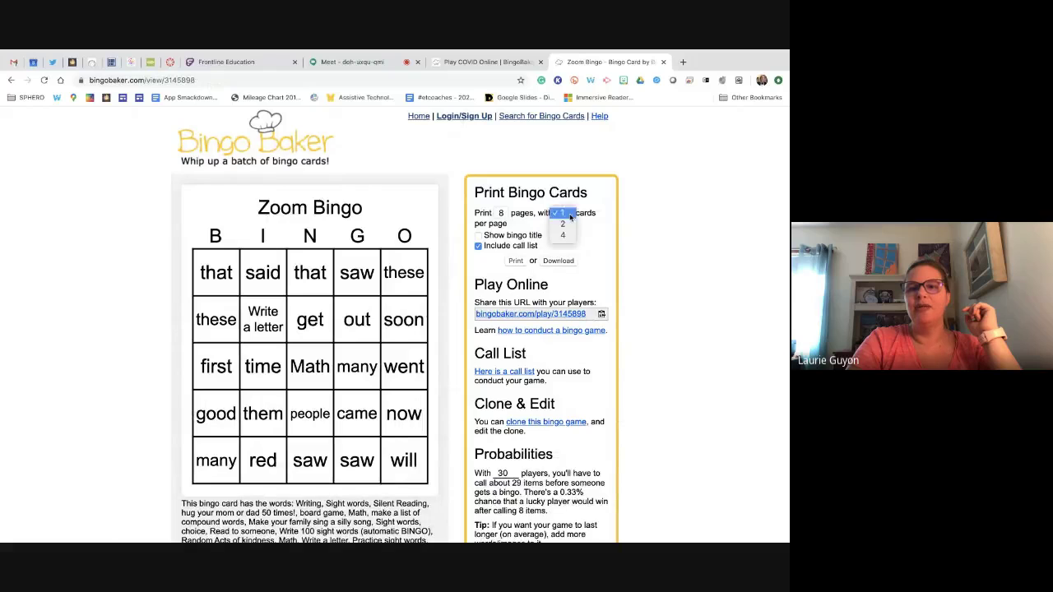
left_click(567, 237)
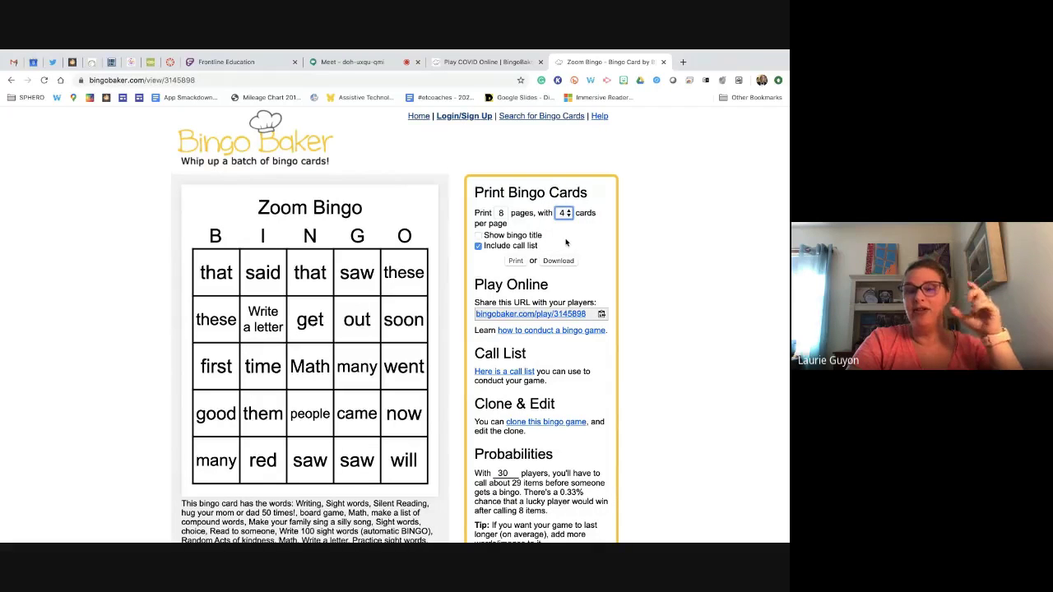
left_click(478, 237)
left_click(478, 236)
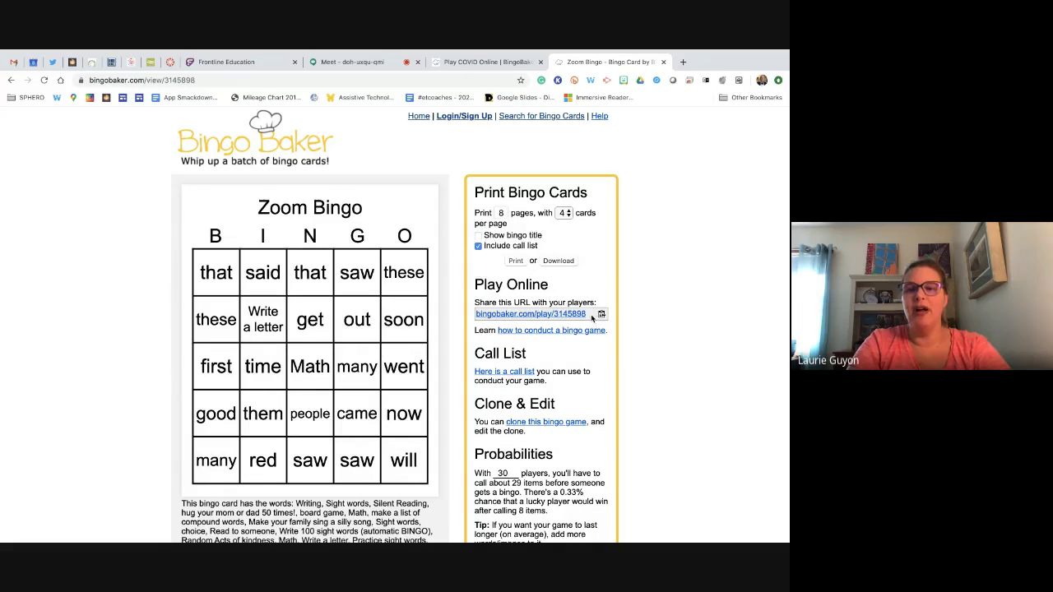
Step: Highlight the Play Online URL, and read the instructions on how to conduct a bingo game before returning to the card
left_click_drag(474, 317, 475, 313)
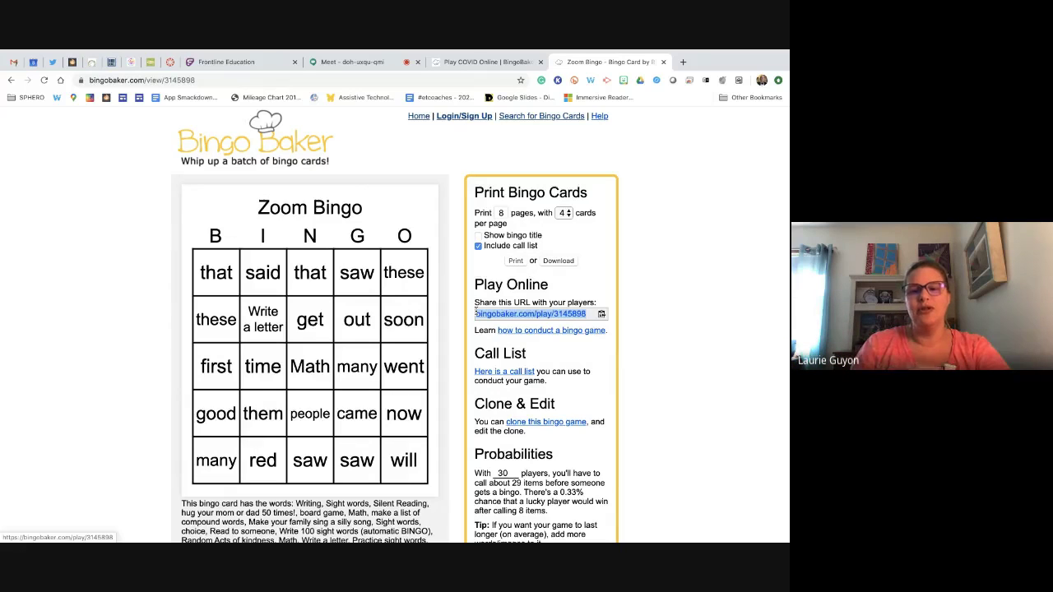
left_click(544, 335)
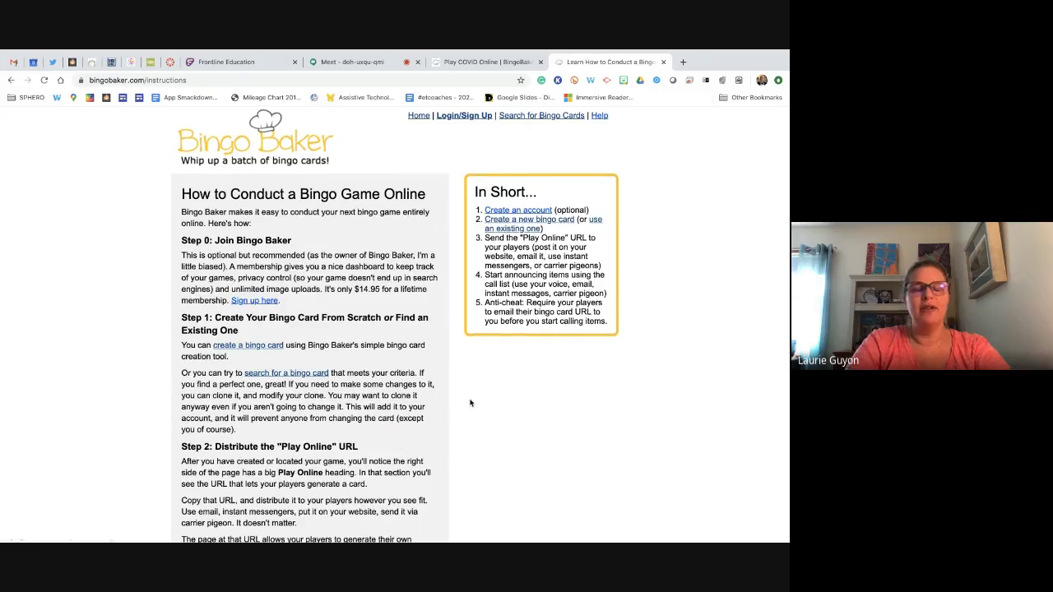
scroll(470, 400, "down", 3)
scroll(471, 403, "down", 4)
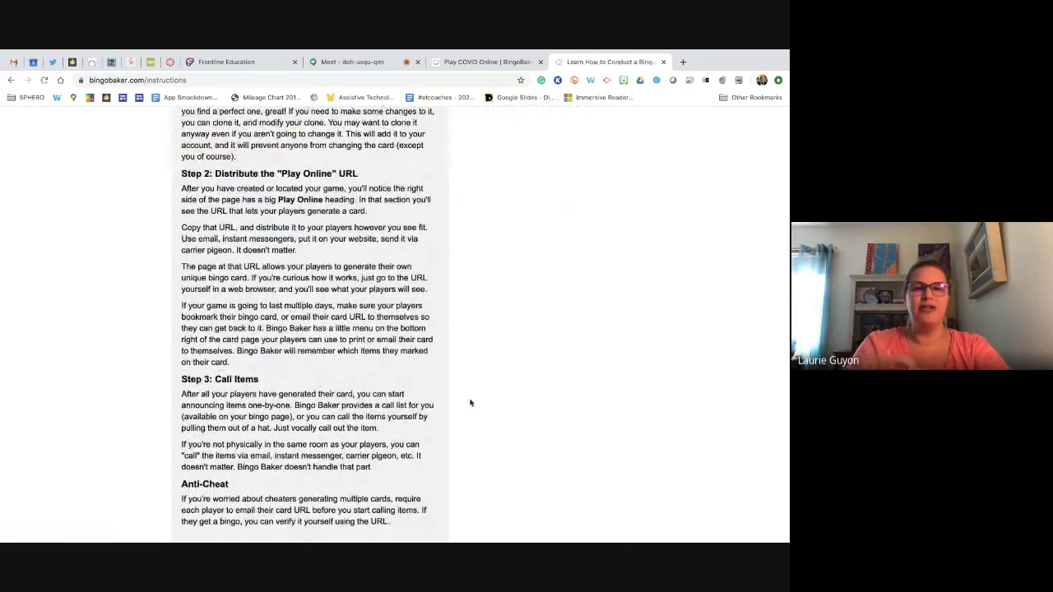
scroll(470, 403, "up", 7)
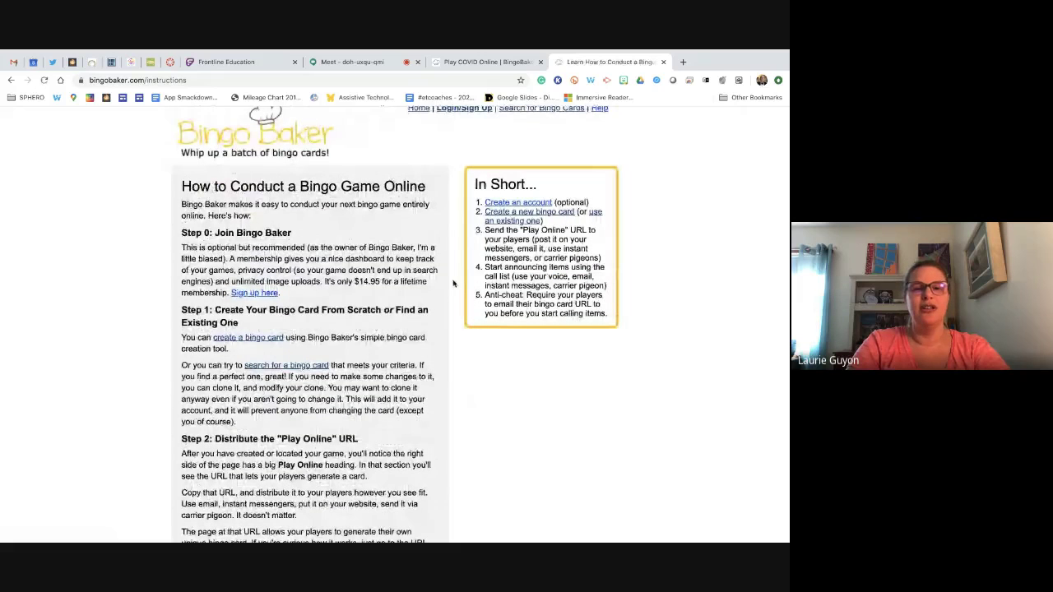
left_click(10, 80)
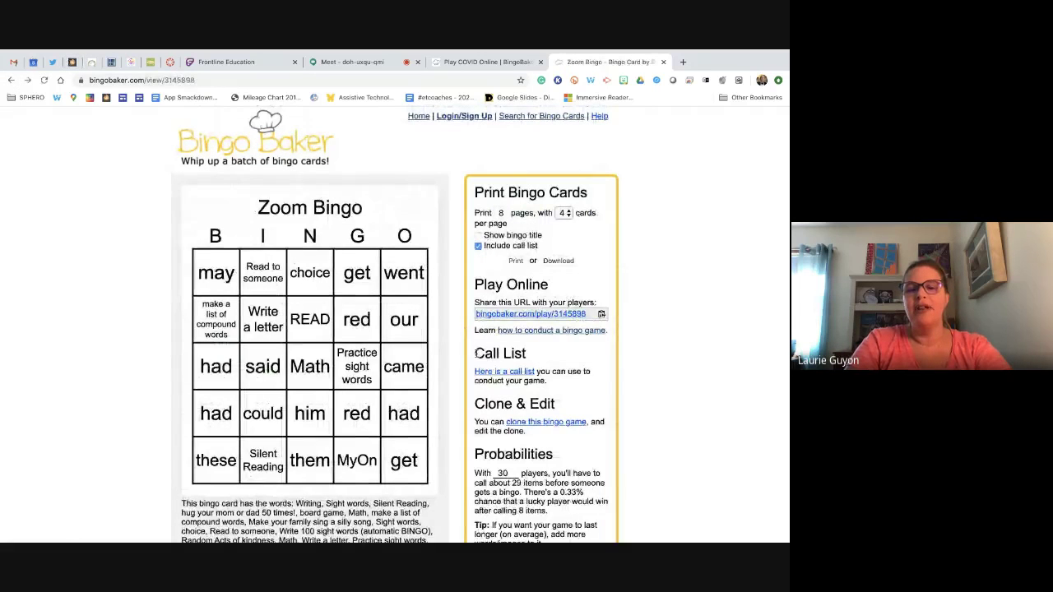
Step: Look through the Zoom Bingo call list and return to the card page
scroll(500, 348, "down", 1)
left_click(500, 348)
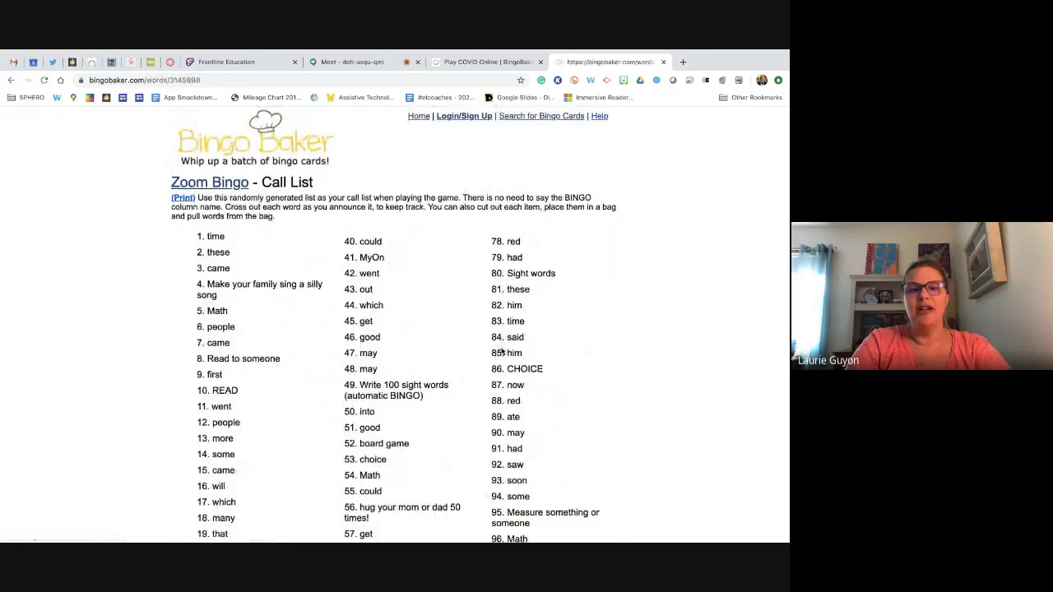
scroll(631, 371, "down", 1)
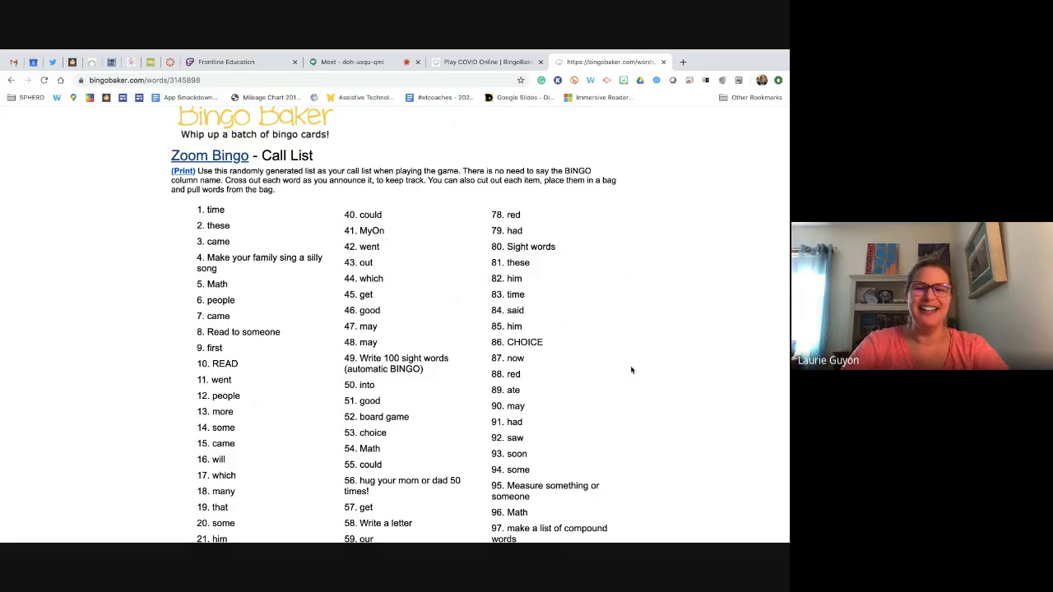
scroll(631, 370, "down", 5)
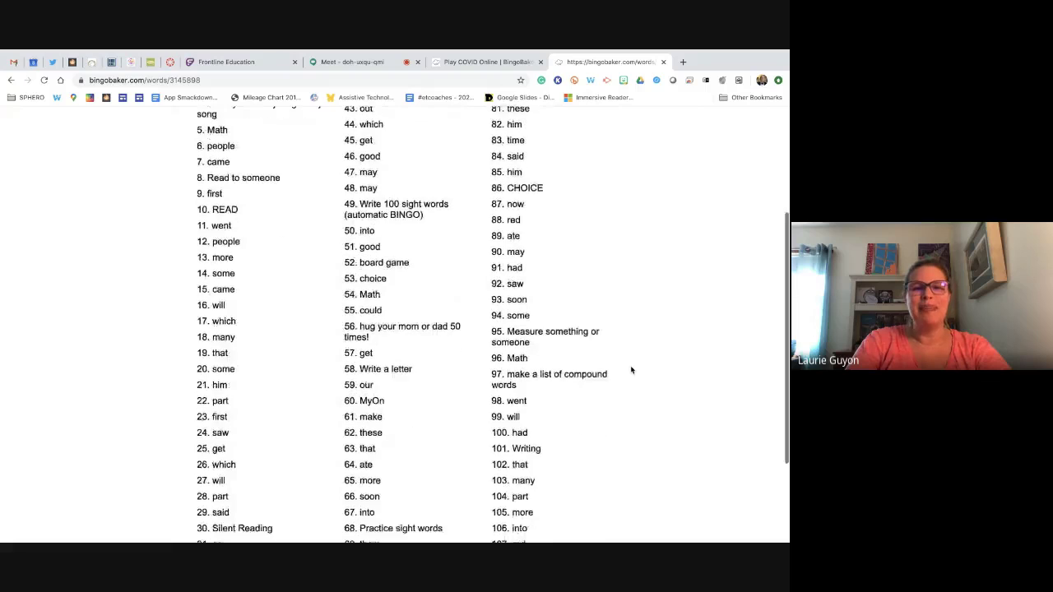
scroll(632, 370, "down", 3)
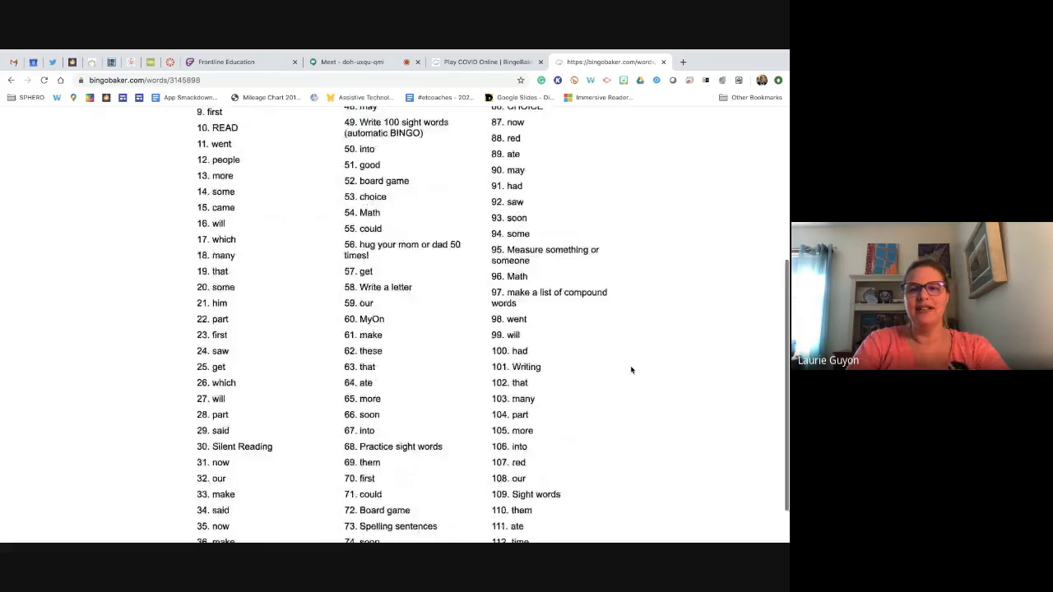
scroll(631, 369, "up", 9)
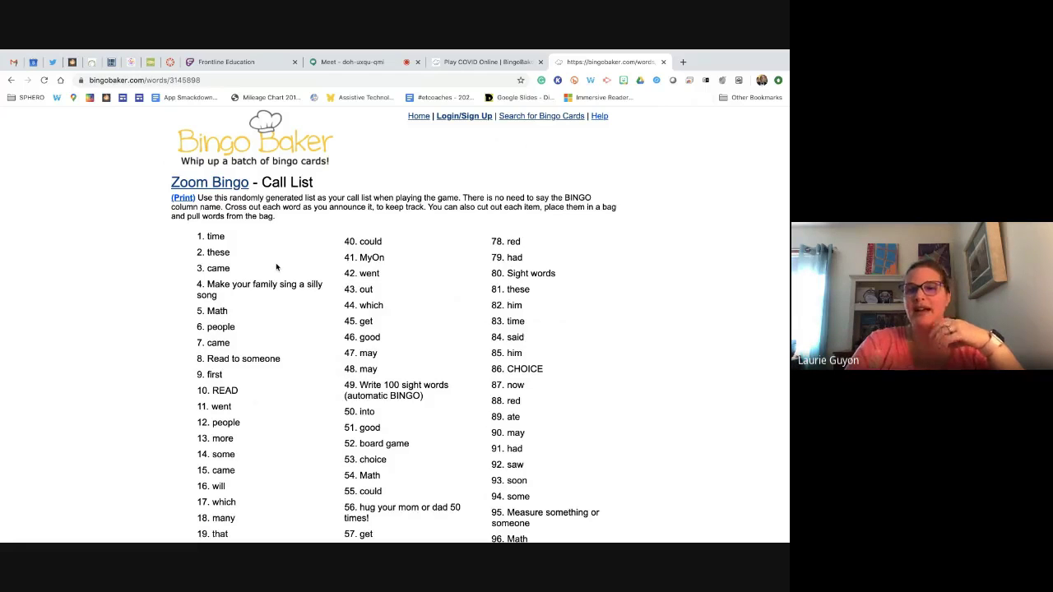
left_click(10, 80)
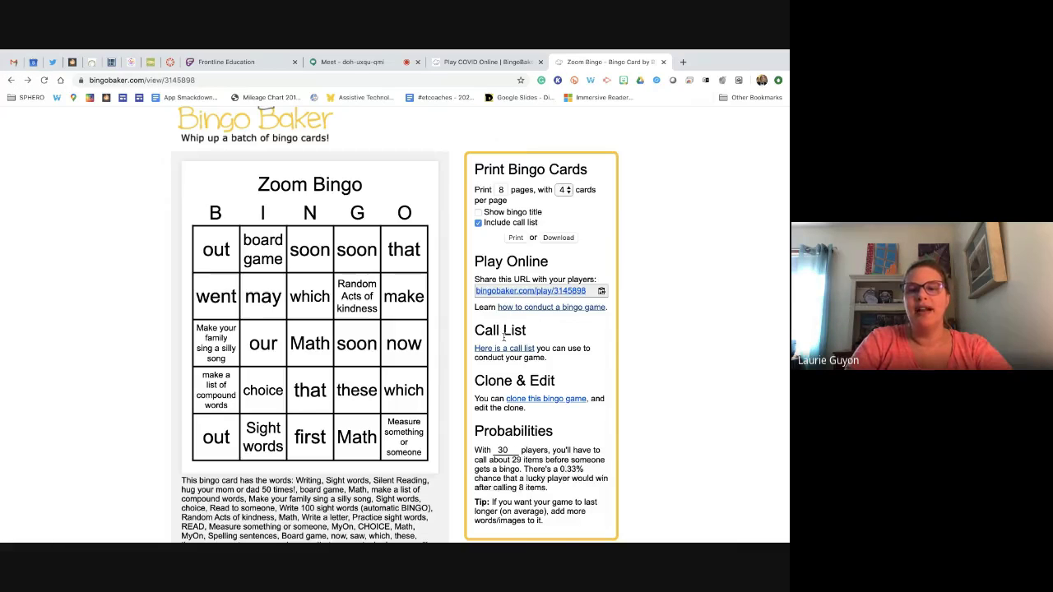
Step: Examine the Clone & Edit and Probabilities sections for the Zoom Bingo card
scroll(511, 374, "down", 1)
scroll(509, 376, "down", 1)
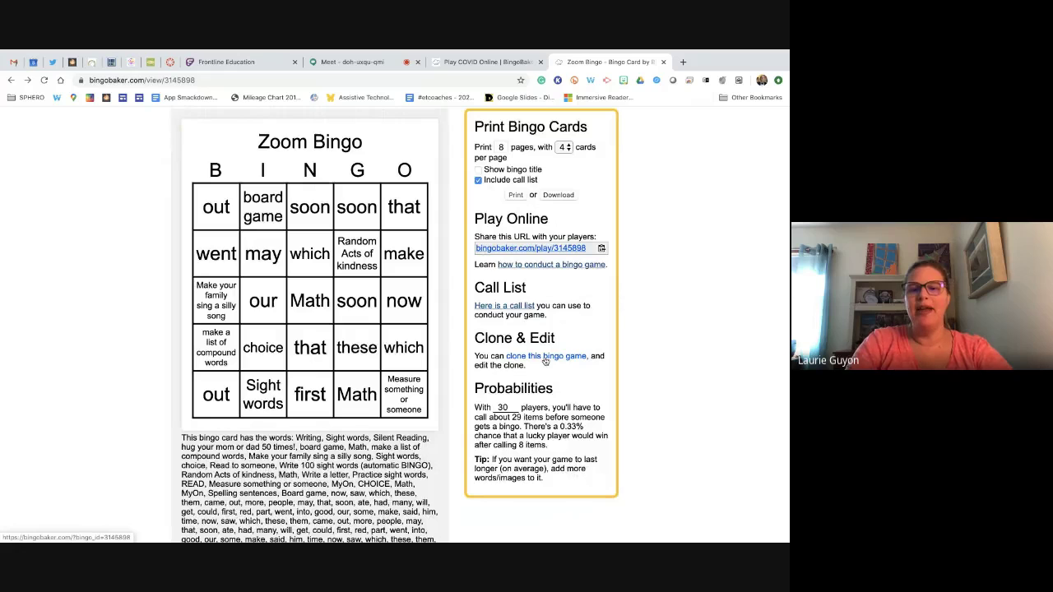
scroll(545, 362, "down", 1)
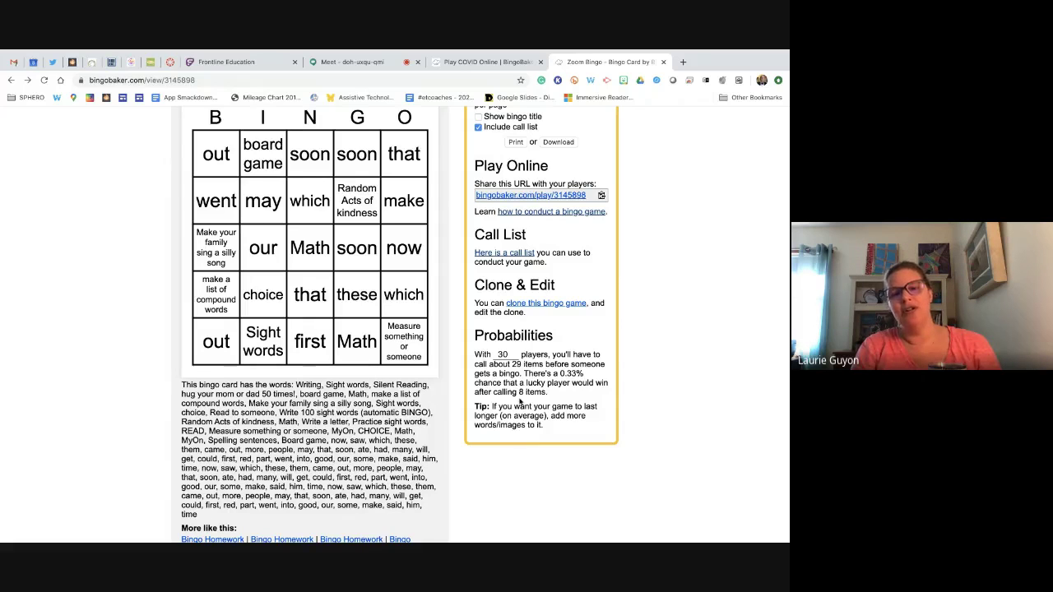
scroll(520, 402, "up", 2)
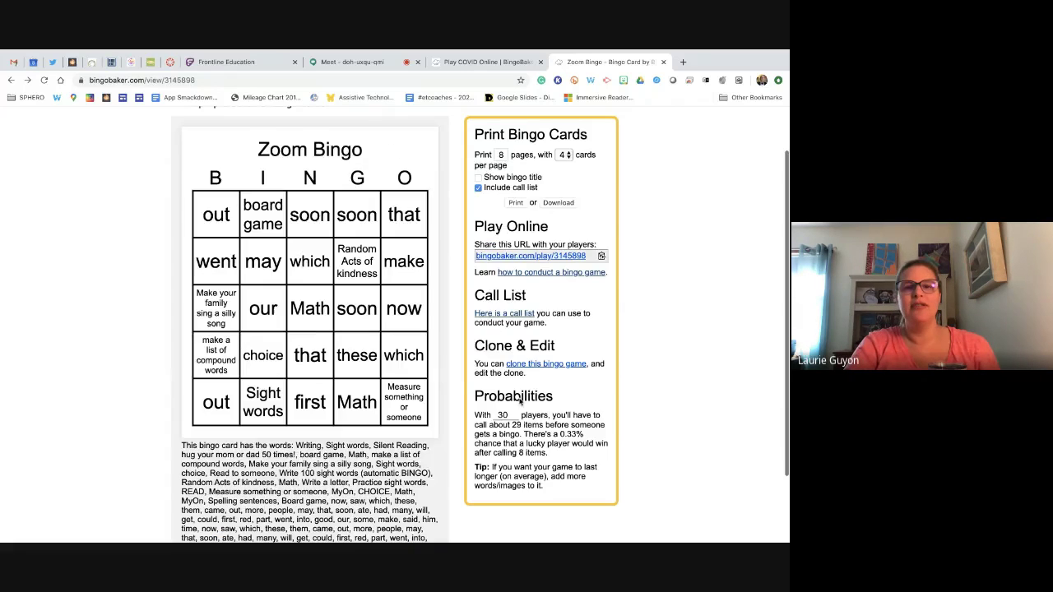
scroll(521, 402, "up", 2)
Step: Return to the home page, search the ready-made cards for "fitness", and browse the results
left_click(419, 116)
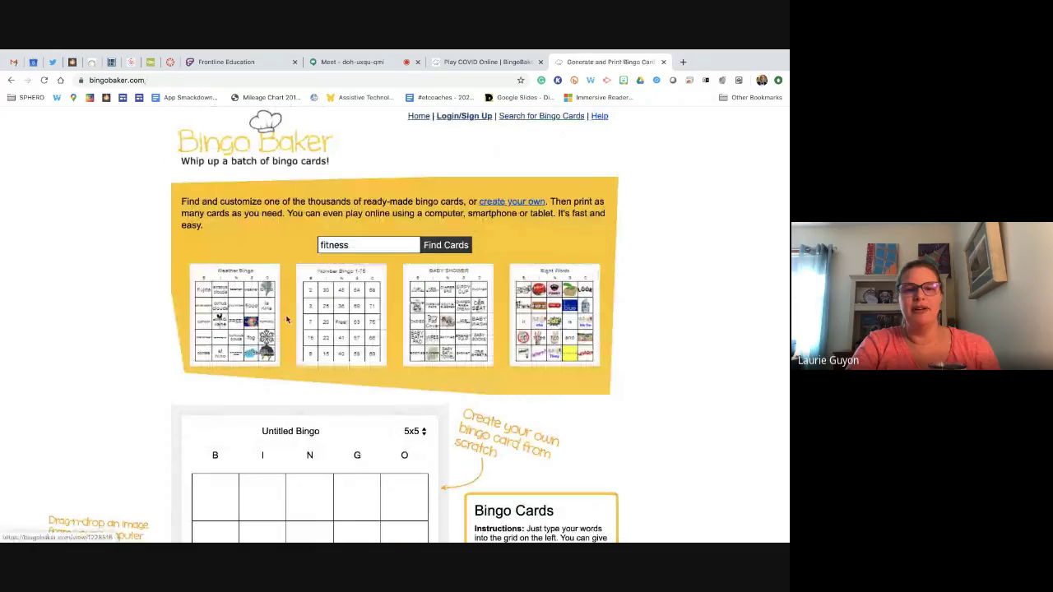
left_click(455, 246)
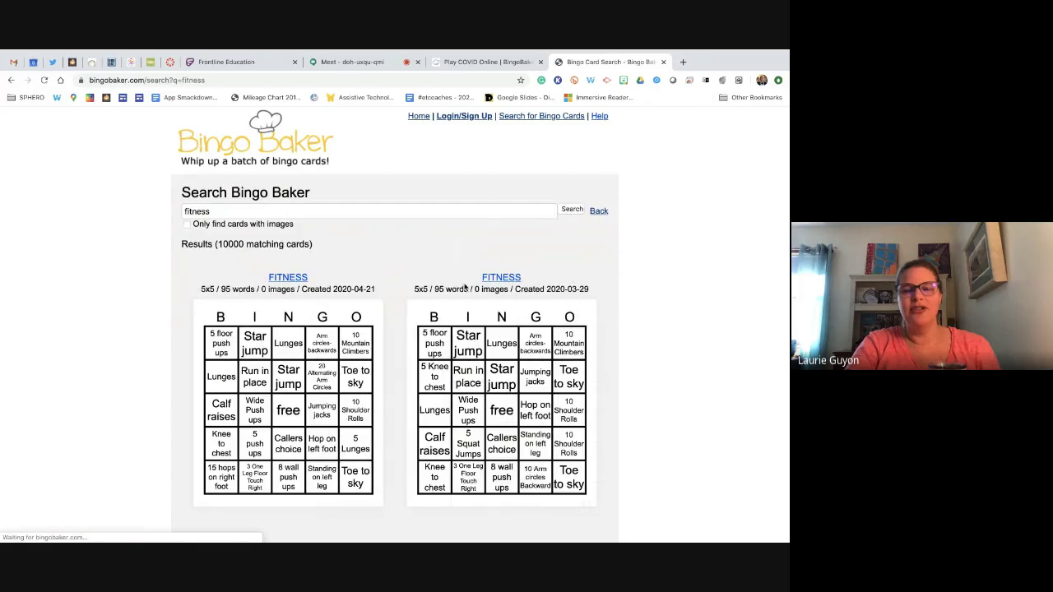
scroll(466, 287, "down", 10)
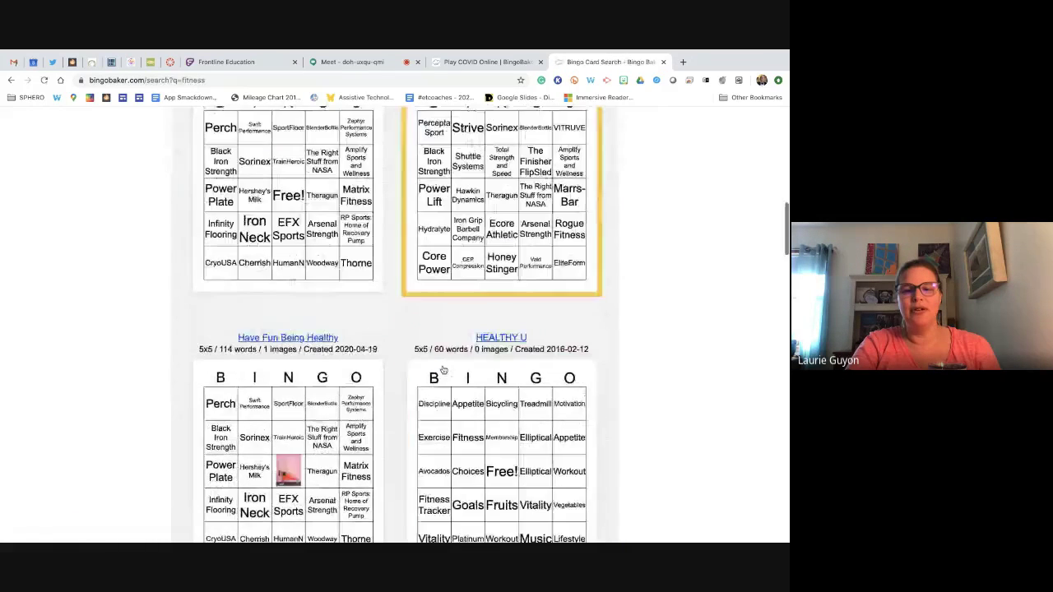
Step: Finish browsing the fitness results, view the ready-made Sight Words card from the home page, and return to the home page
scroll(338, 378, "down", 4)
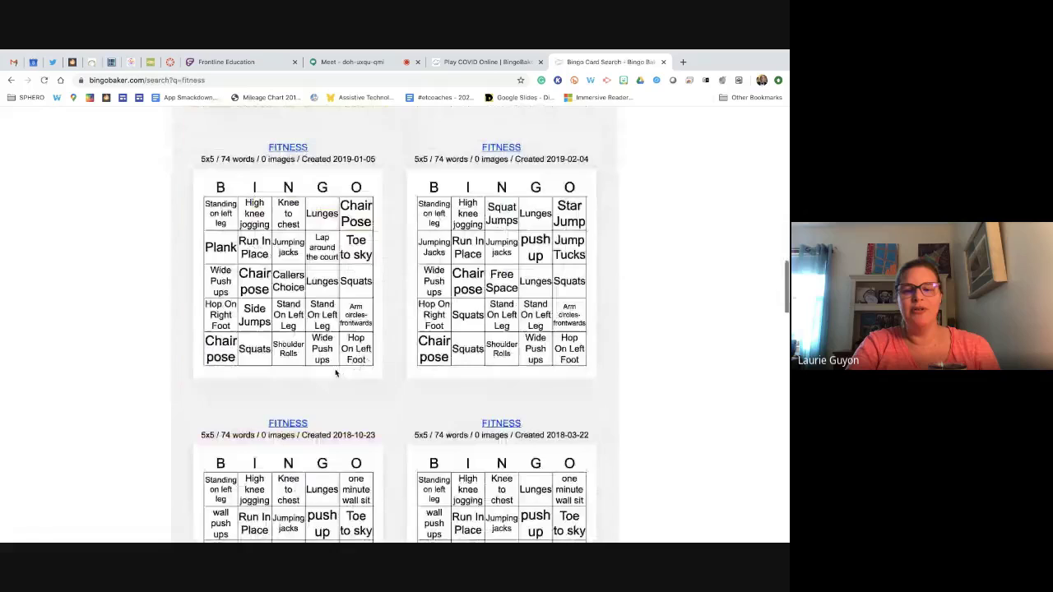
scroll(335, 373, "up", 10)
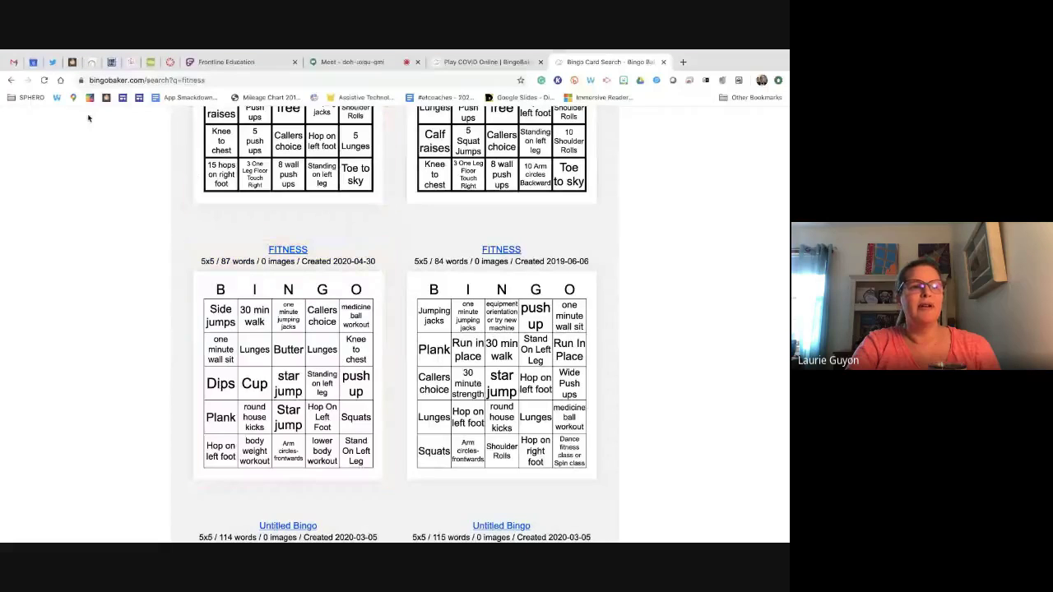
left_click(11, 81)
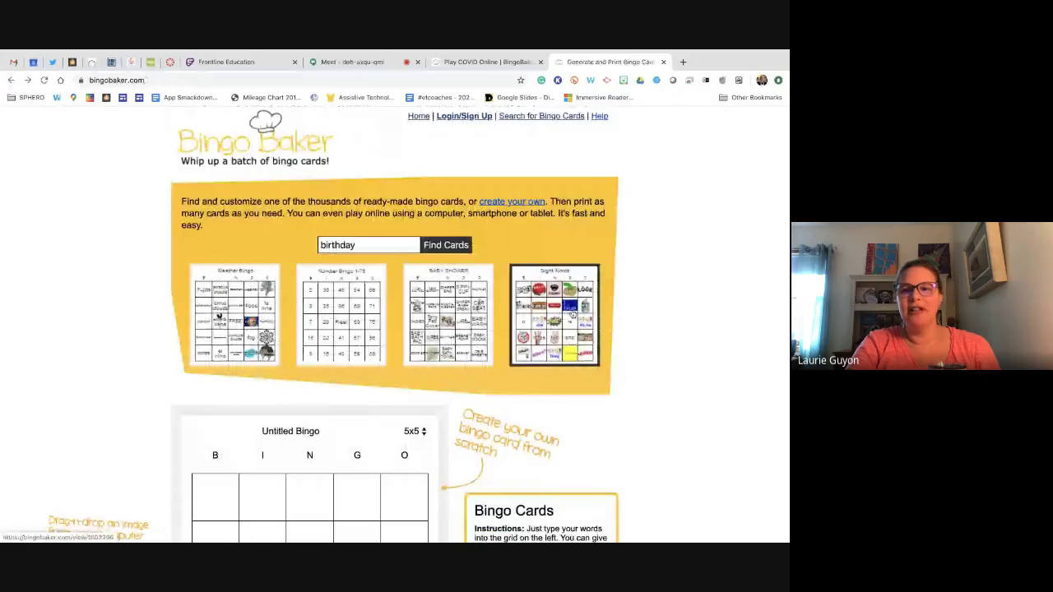
left_click(567, 324)
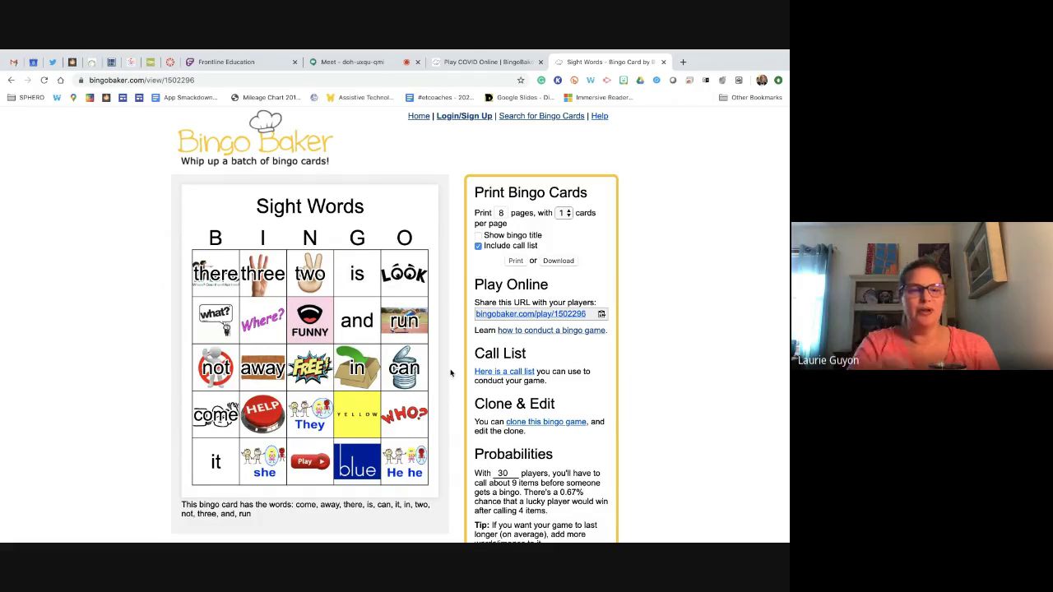
left_click(10, 80)
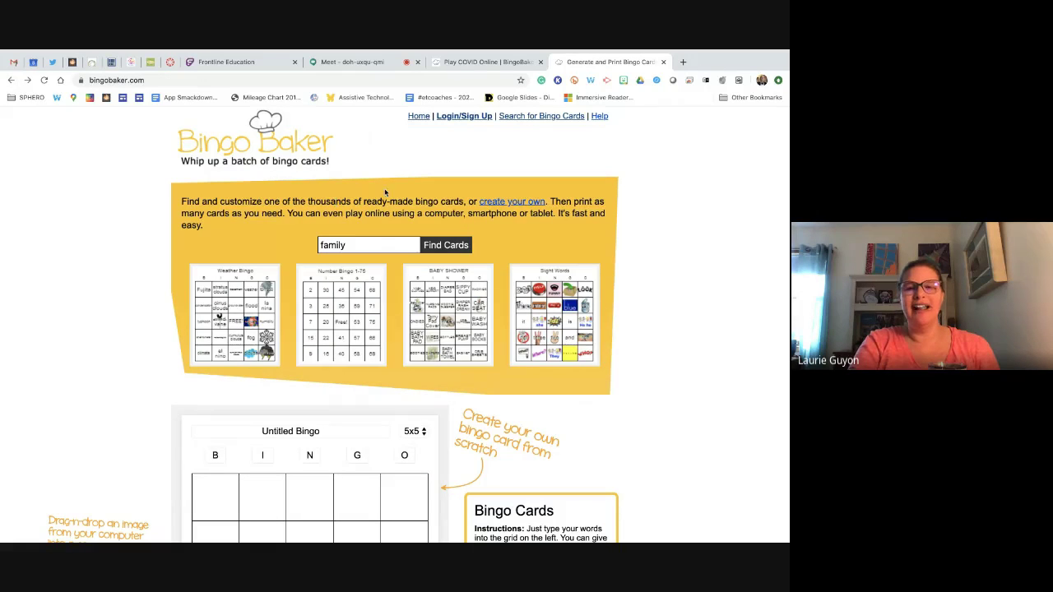
Step: Title the blank bingo card in the create-your-own section "Google Meet"
scroll(649, 321, "down", 3)
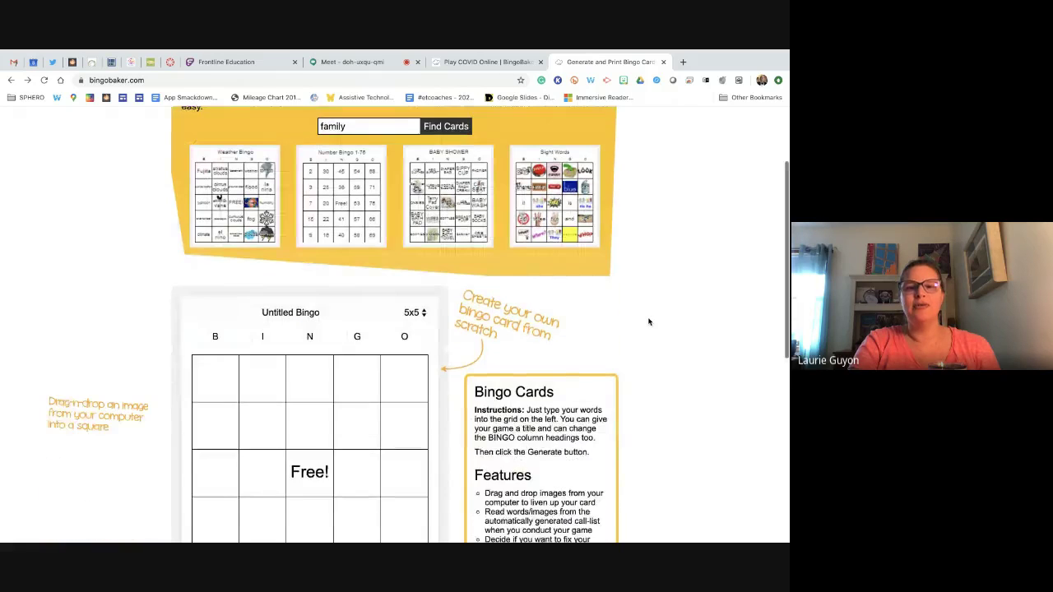
scroll(648, 322, "down", 4)
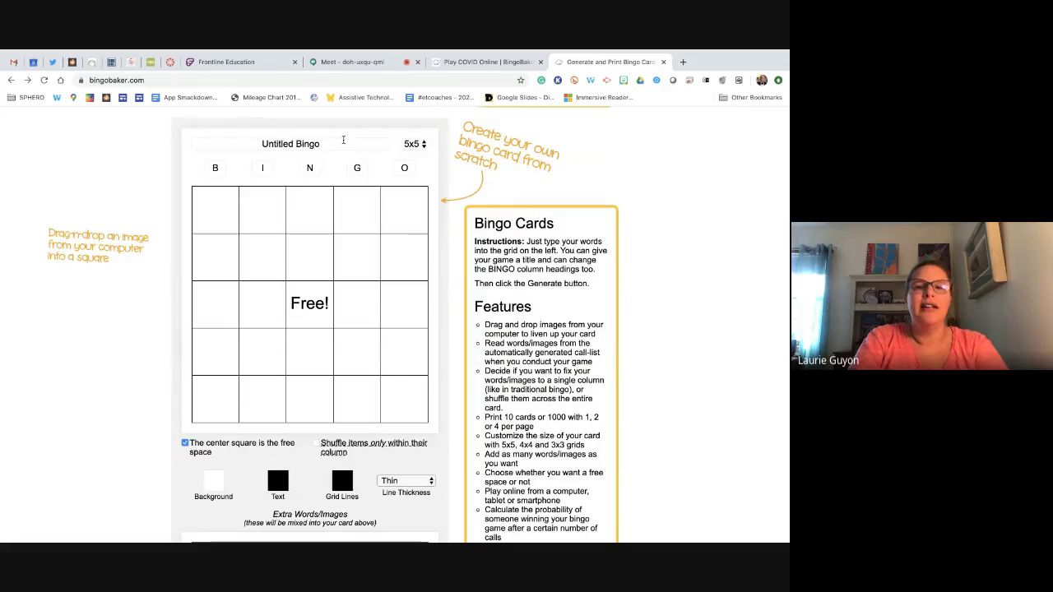
left_click_drag(343, 140, 257, 141)
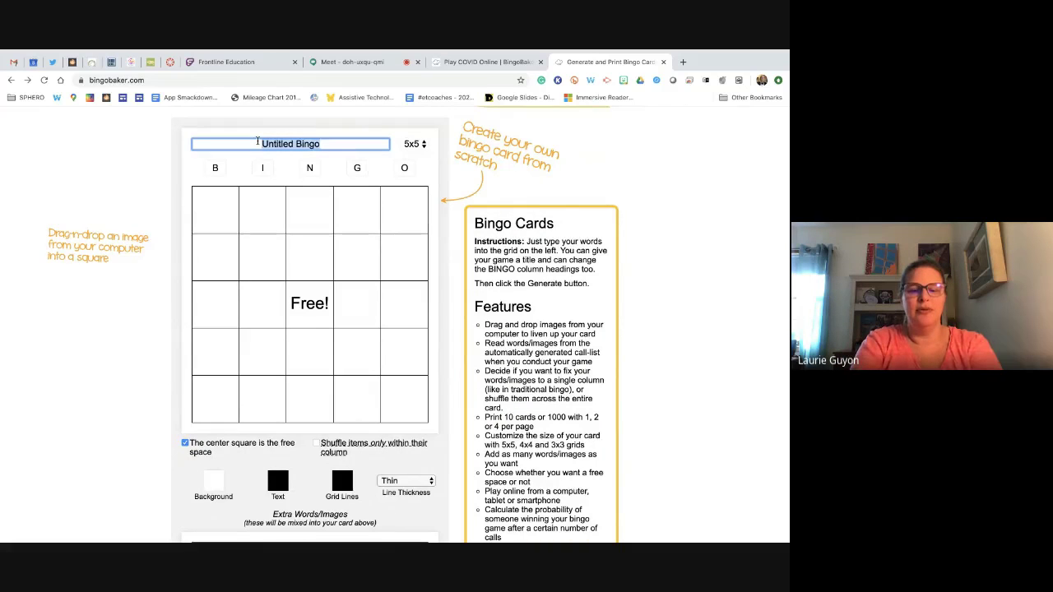
type("Google Meet")
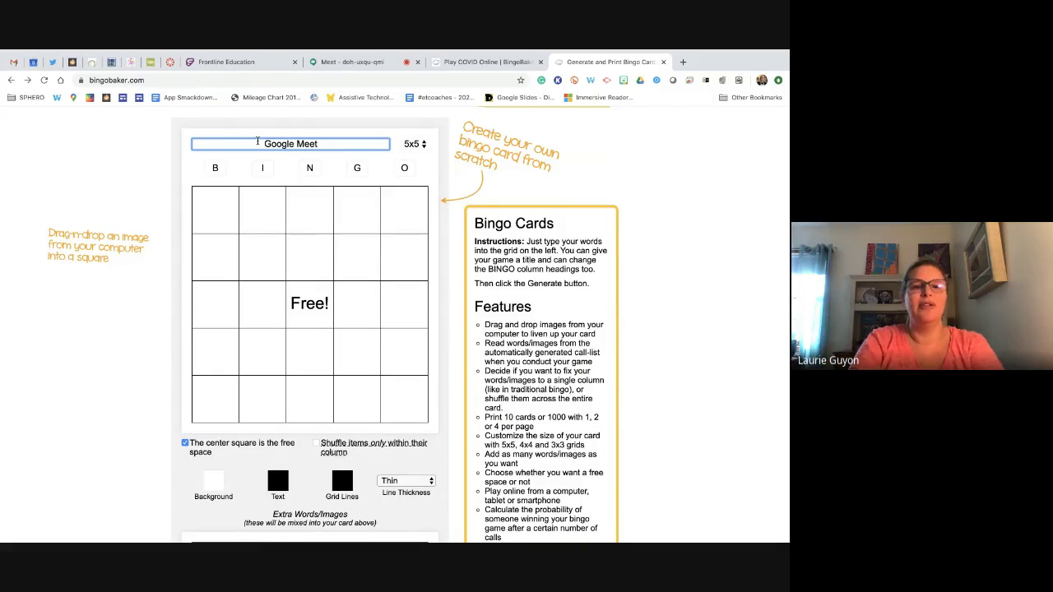
Step: Replace the card's five column headings with the letters M, E, E, T and S
left_click(217, 168)
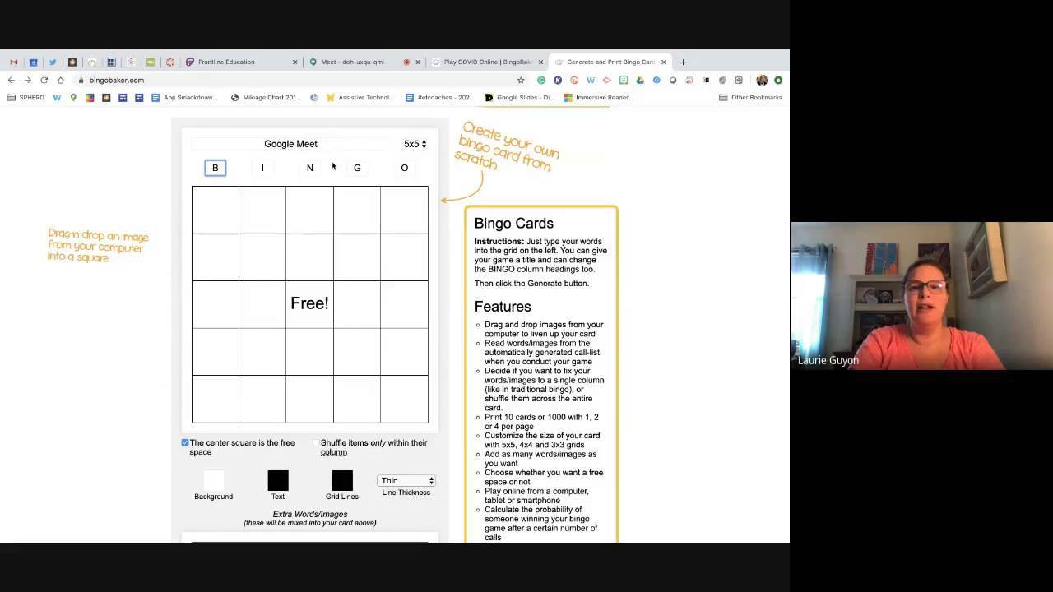
double_click(216, 167)
type("M")
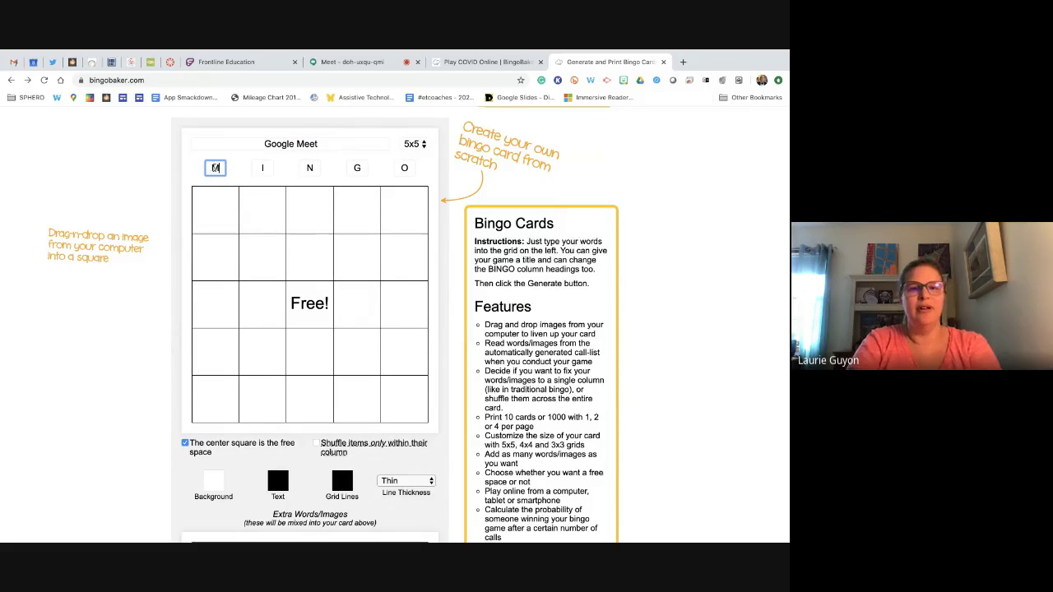
key("Tab")
type("E")
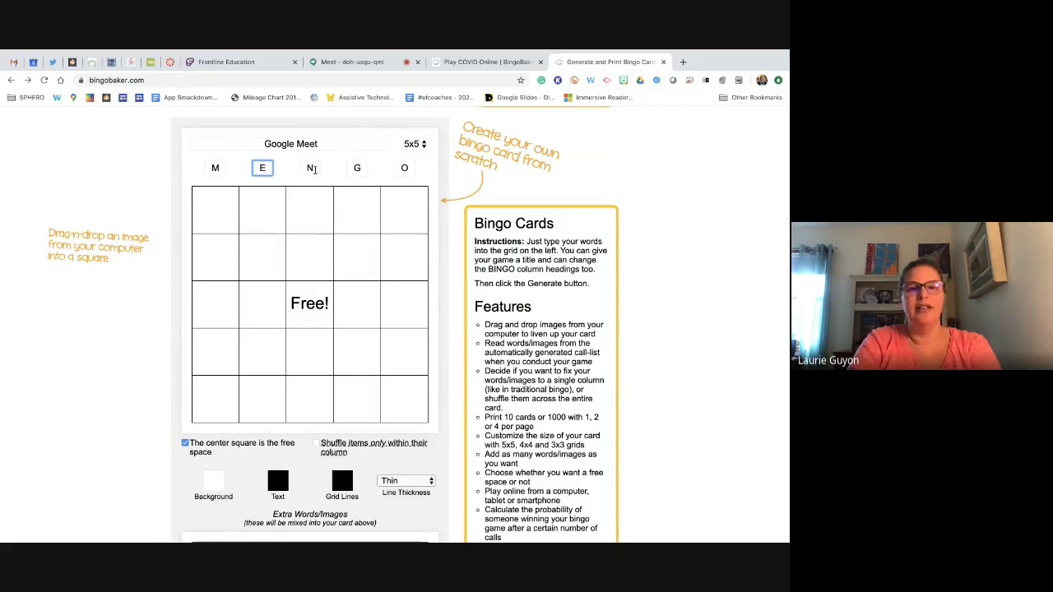
key("Tab")
type("E")
key("Tab")
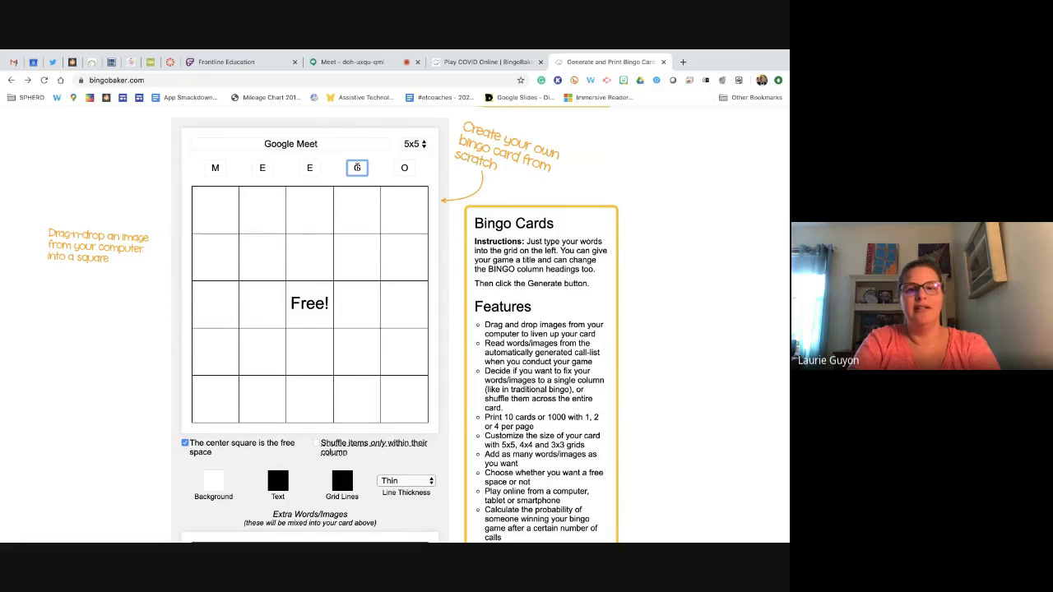
type("T")
key("Tab")
type("D")
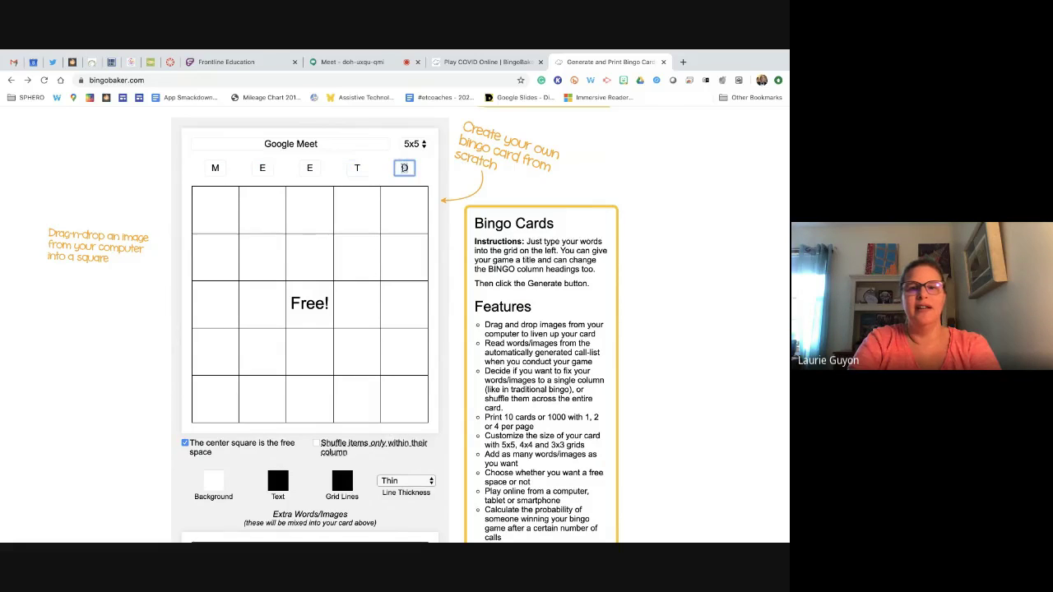
key("BackSpace")
type("S")
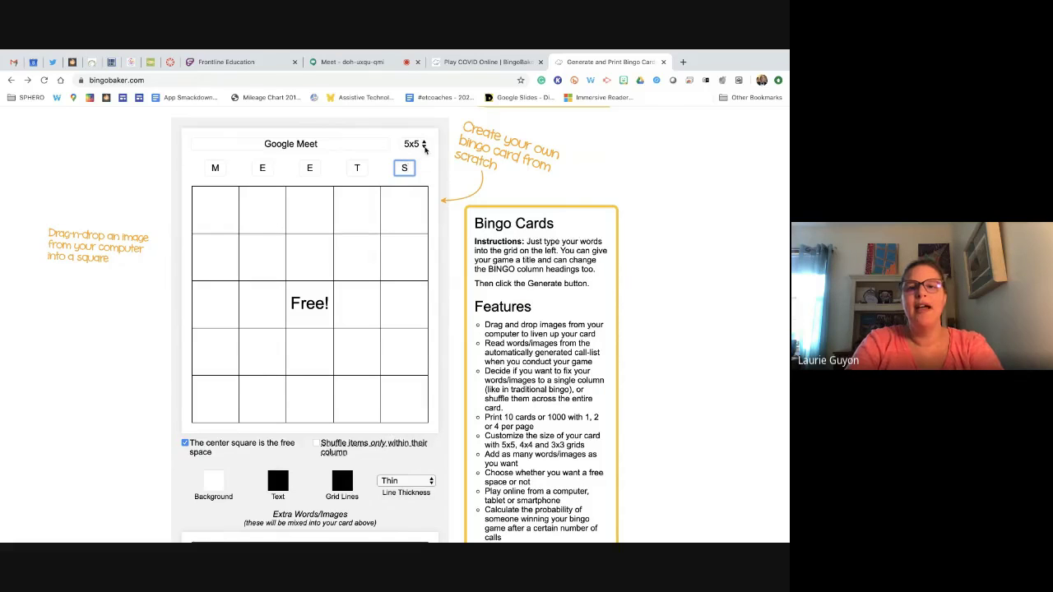
Step: Try the 3x3 grid size on the Google Meet card, and set it back to 5x5
left_click(423, 148)
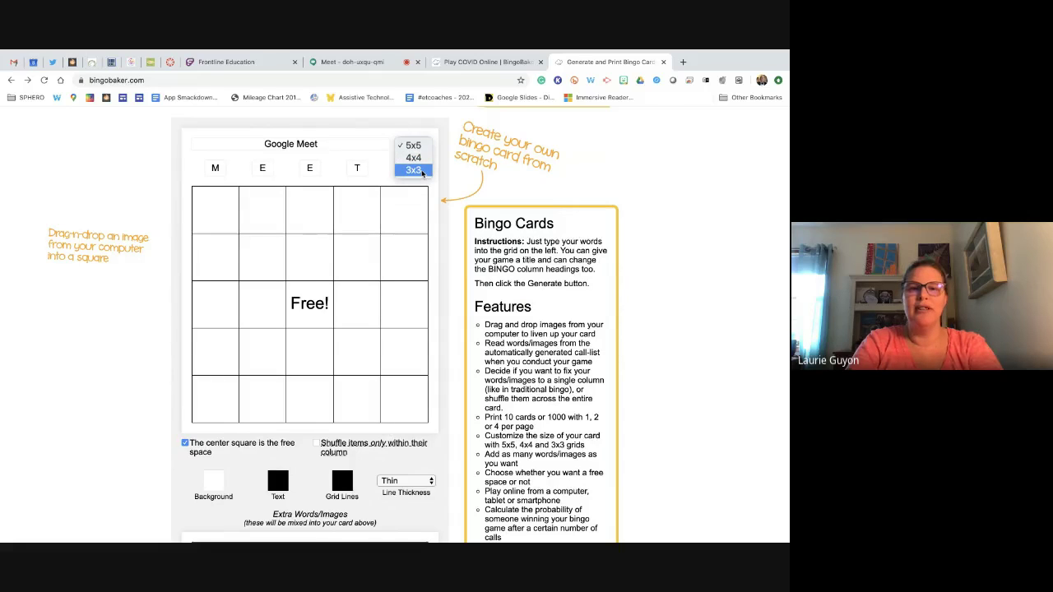
left_click(422, 172)
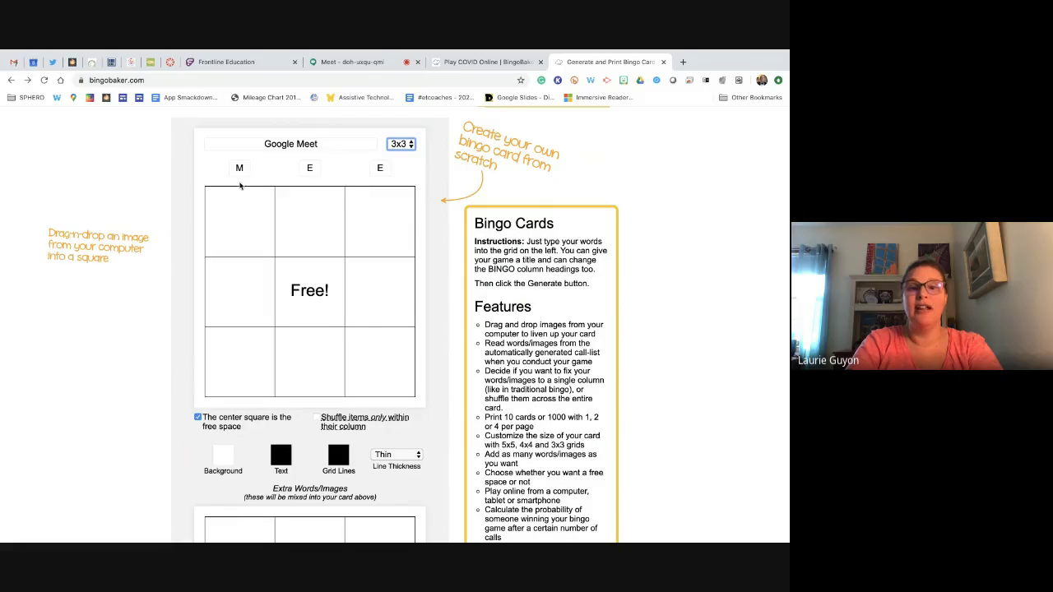
left_click(413, 145)
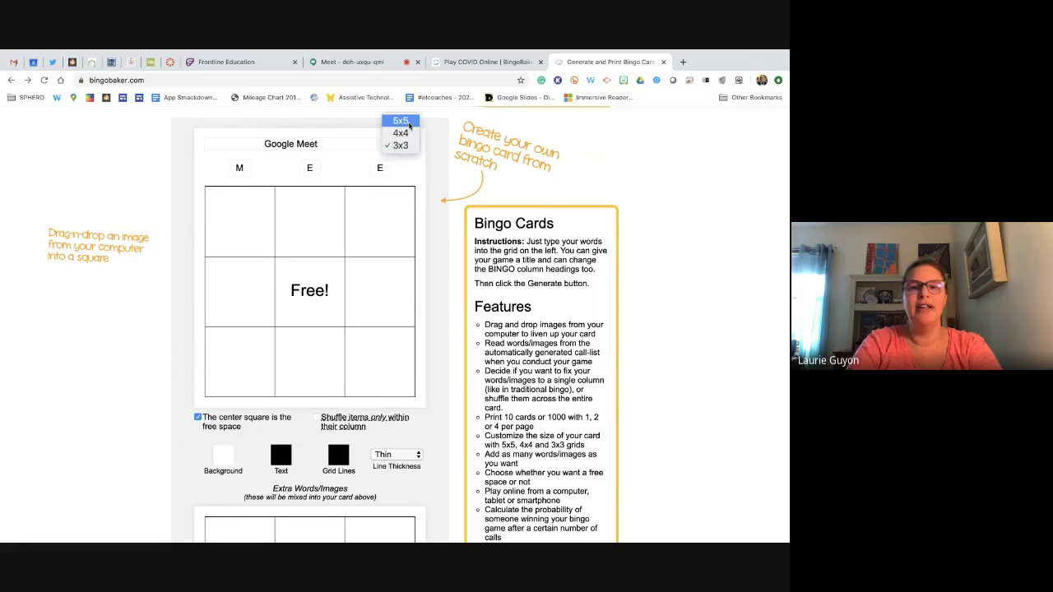
left_click(409, 123)
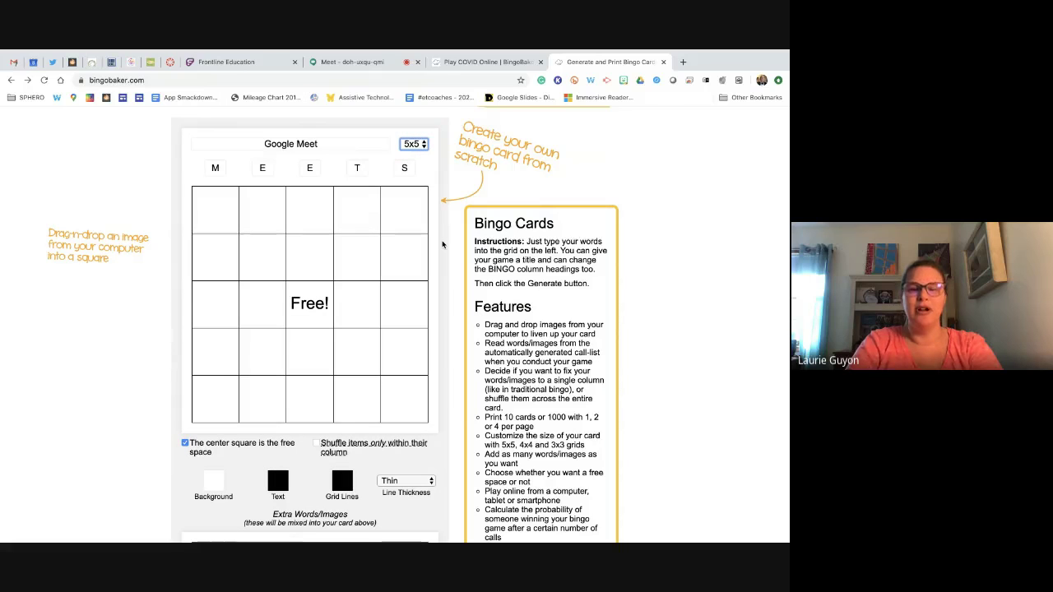
left_click(422, 148)
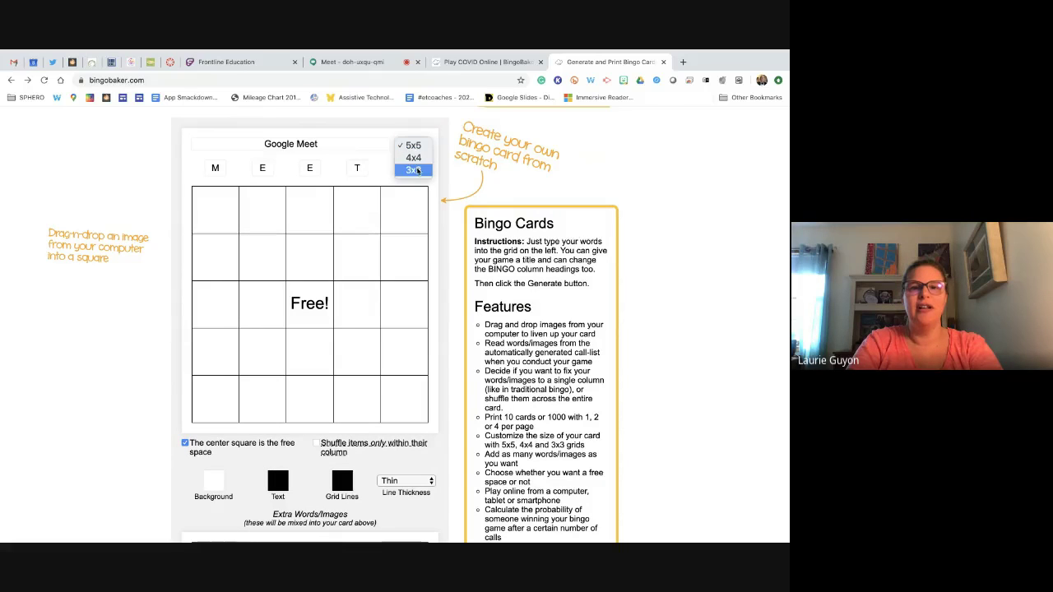
left_click(423, 147)
Step: Read the Bingo Cards instructions and Features list, and look over the card's layout options
scroll(472, 247, "down", 1)
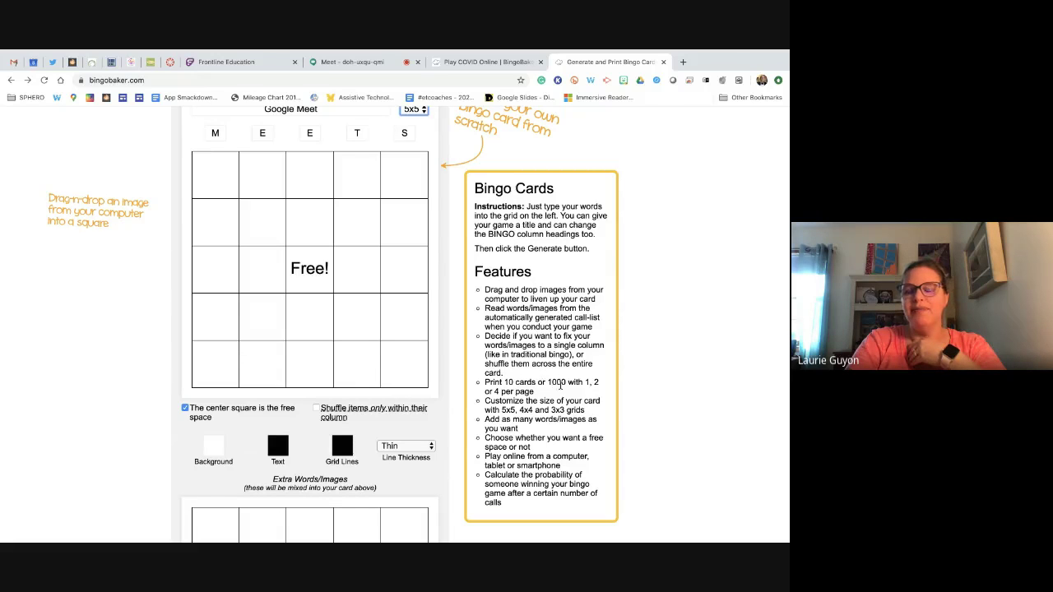
scroll(563, 392, "down", 1)
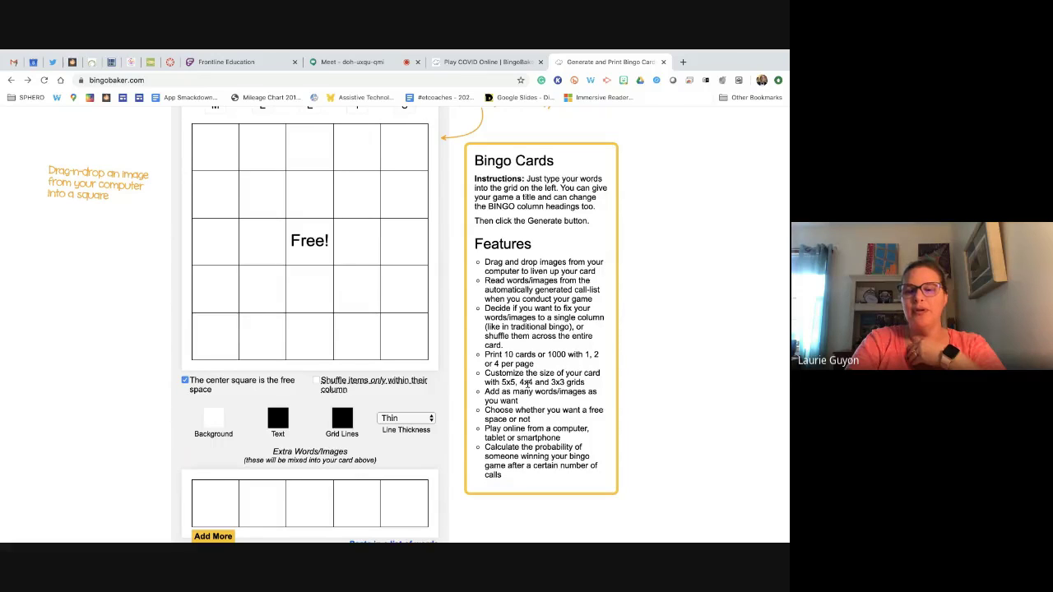
scroll(527, 379, "down", 1)
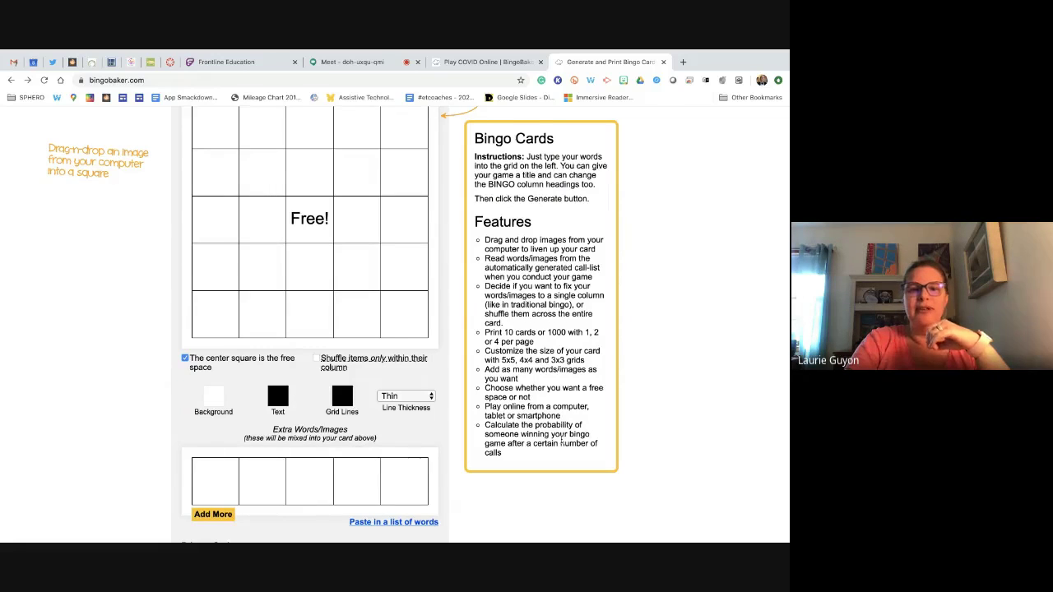
scroll(370, 367, "up", 1)
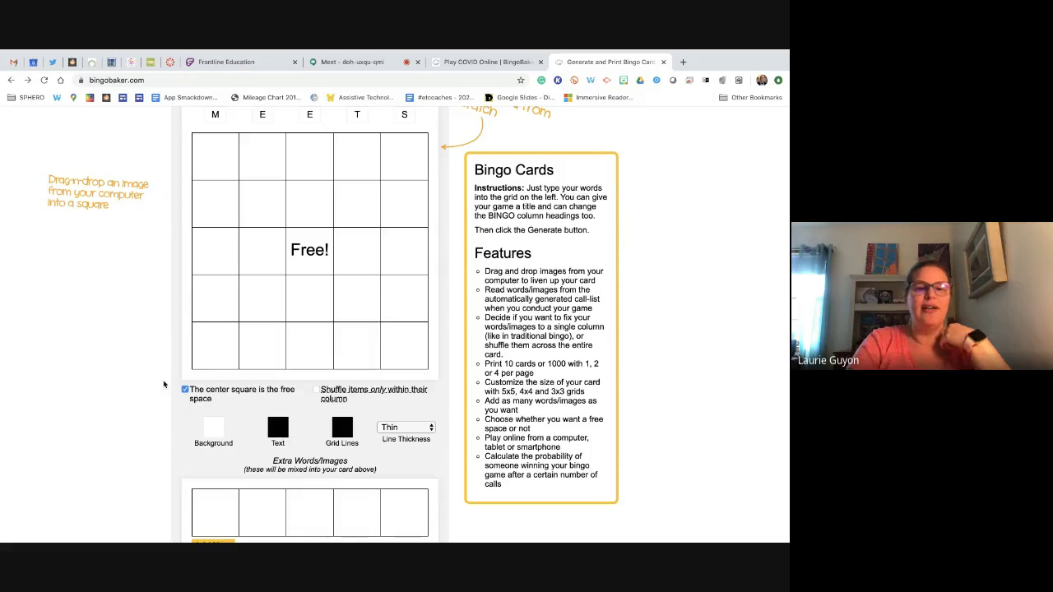
scroll(282, 257, "up", 2)
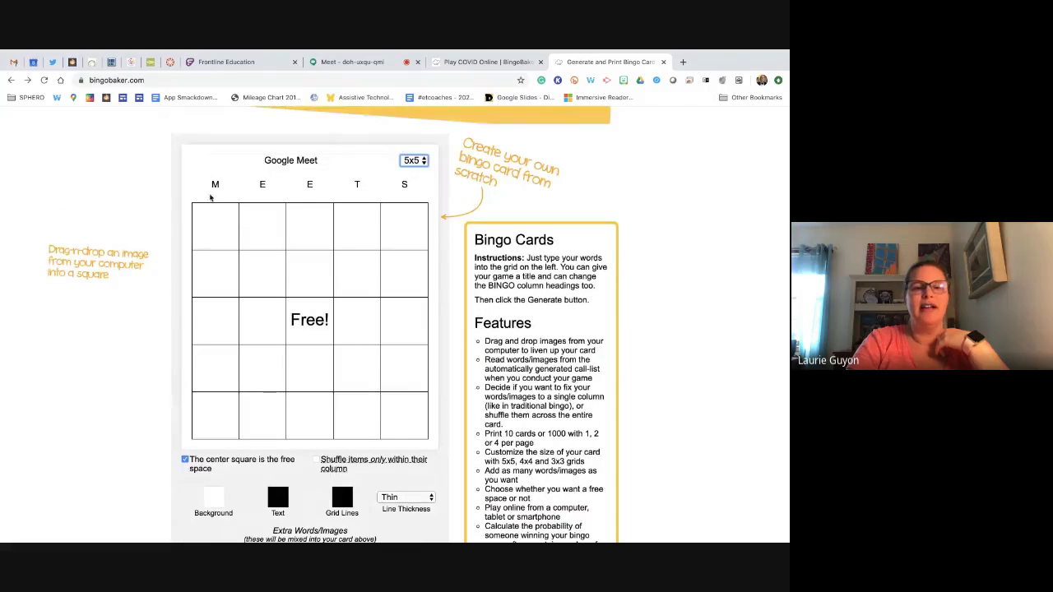
scroll(329, 329, "down", 1)
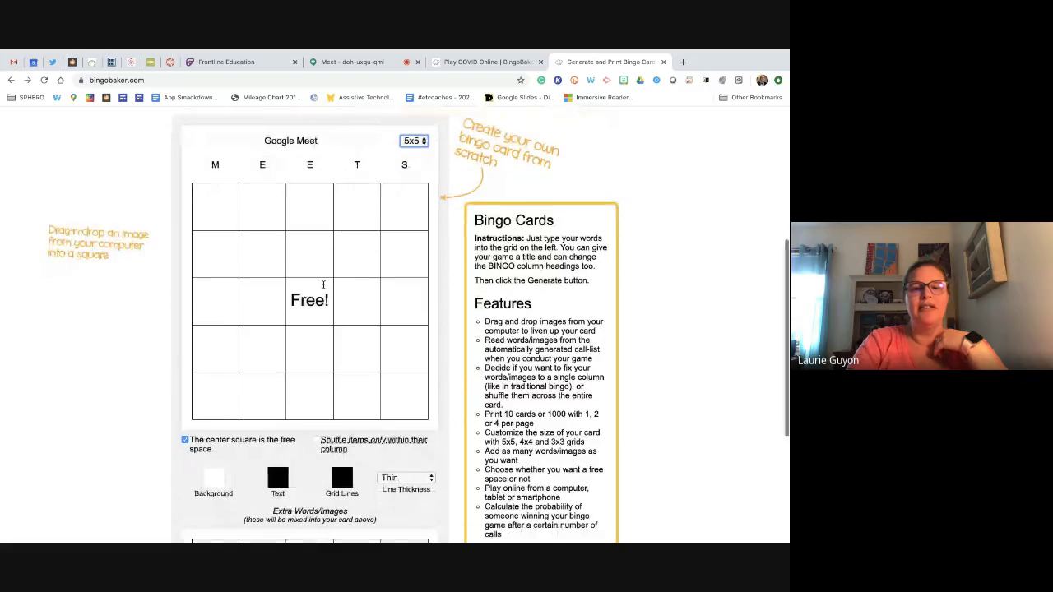
Step: Insert the image IMG_1072.jpg from the Downloads folder into the first square of the M column
left_click(326, 301)
left_click(358, 304)
left_click(361, 260)
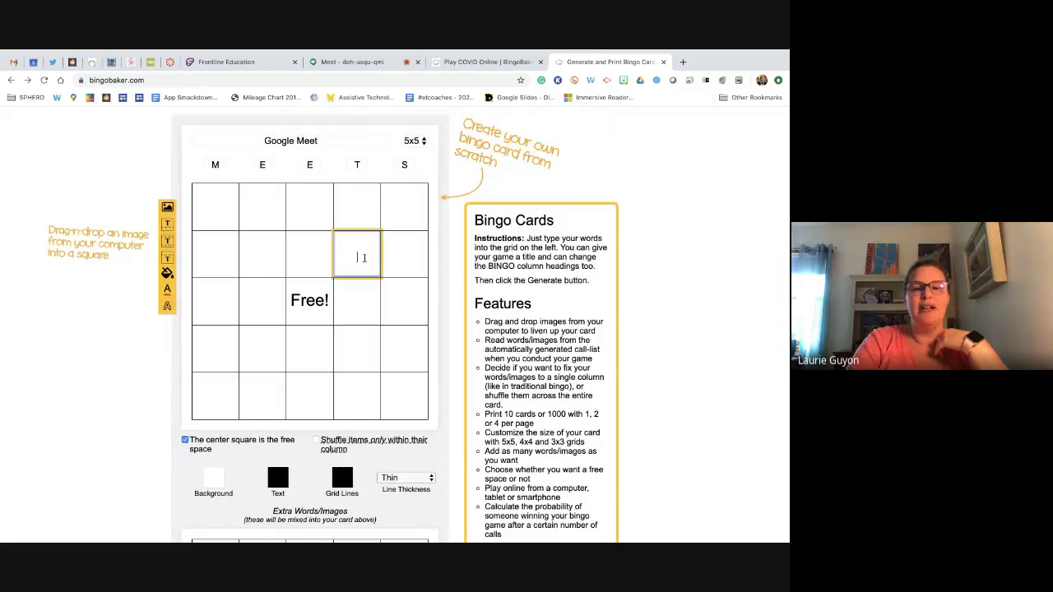
left_click(359, 211)
left_click(316, 213)
left_click(277, 212)
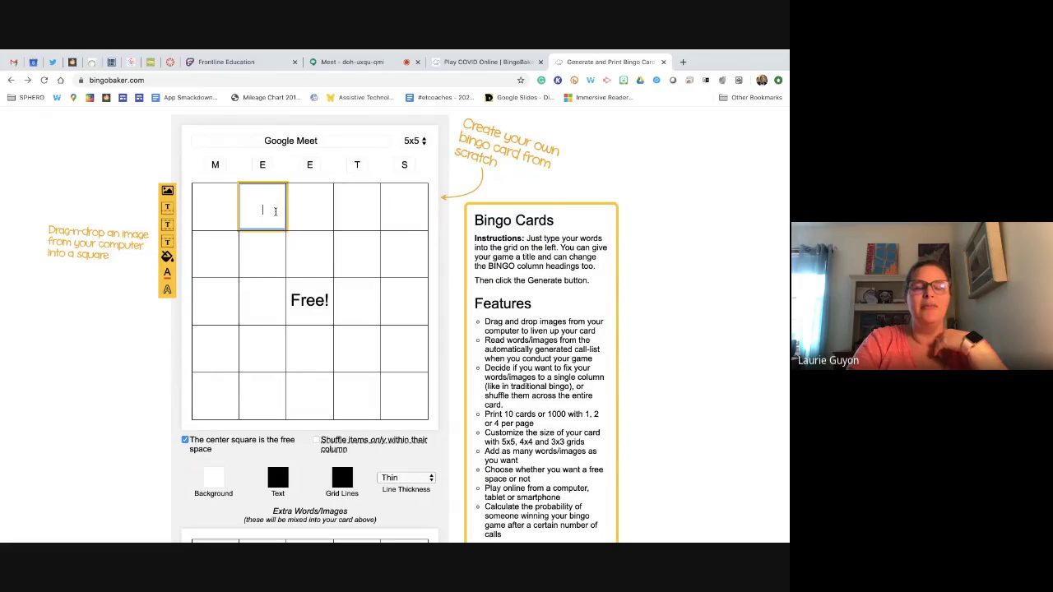
left_click(222, 210)
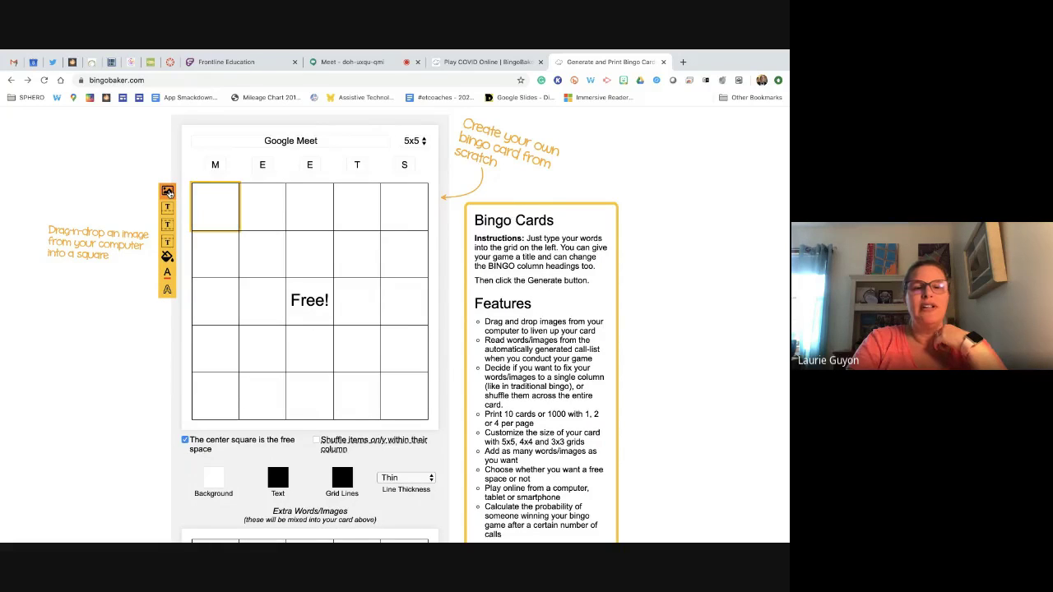
left_click(168, 192)
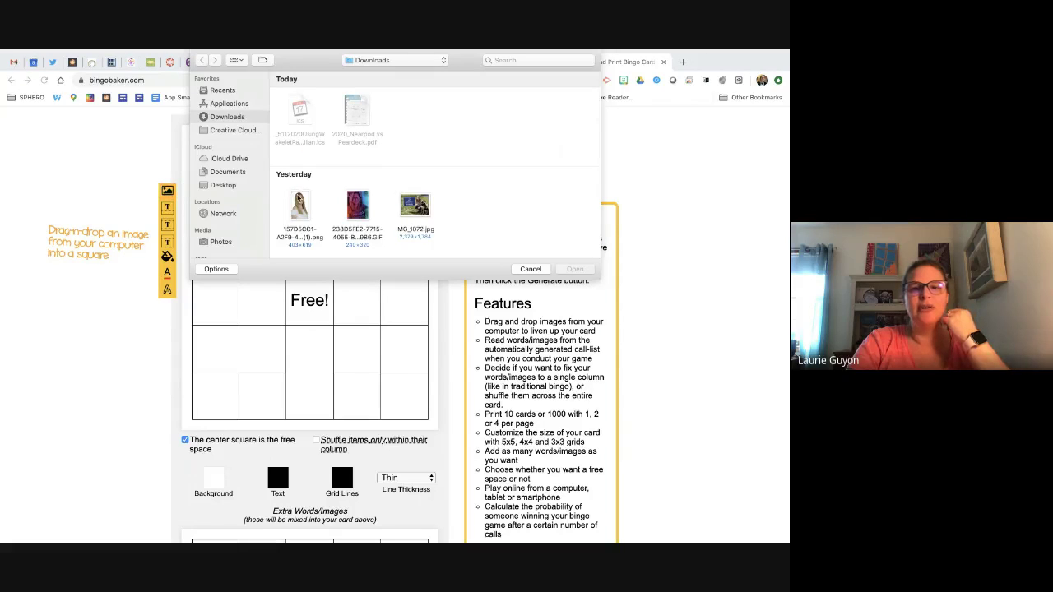
left_click(414, 206)
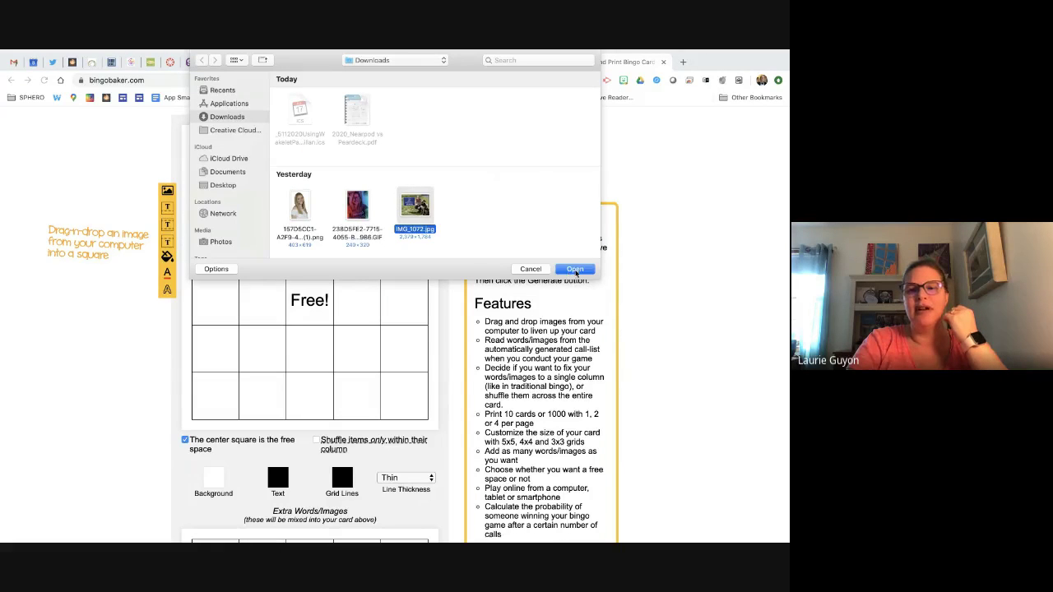
left_click(575, 269)
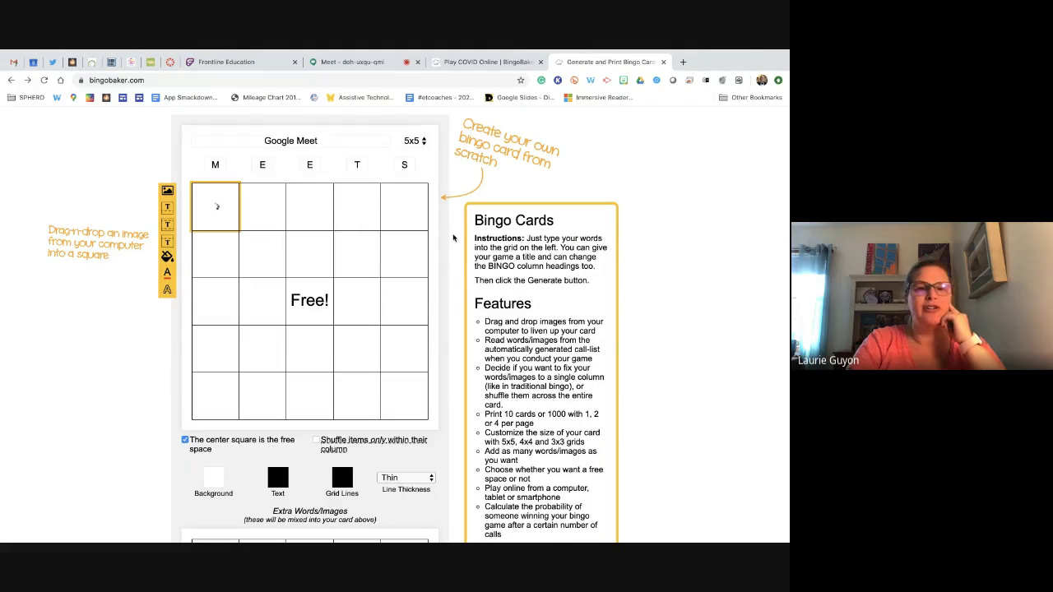
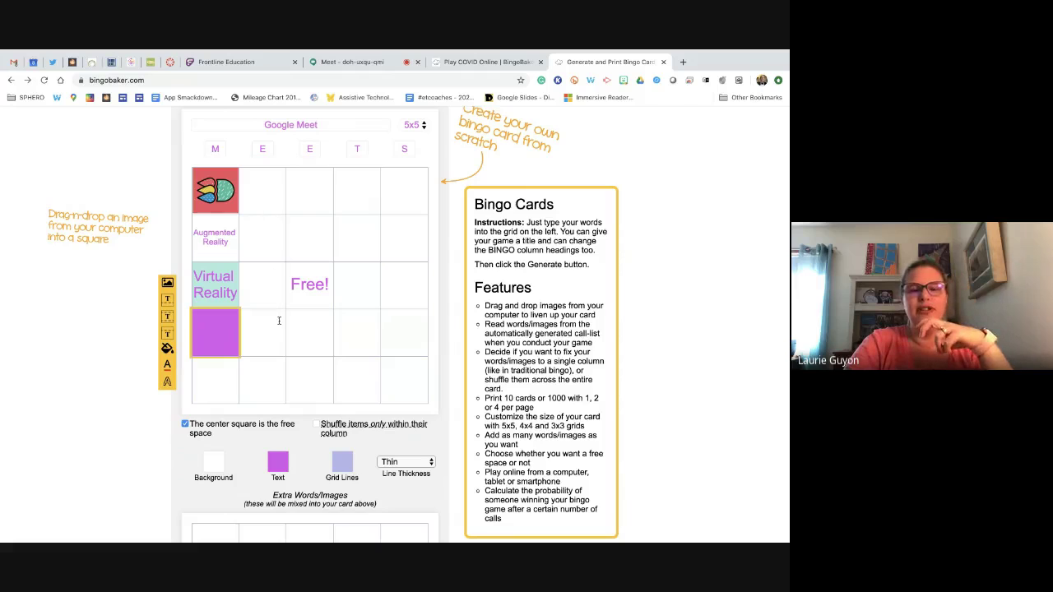
scroll(279, 321, "down", 3)
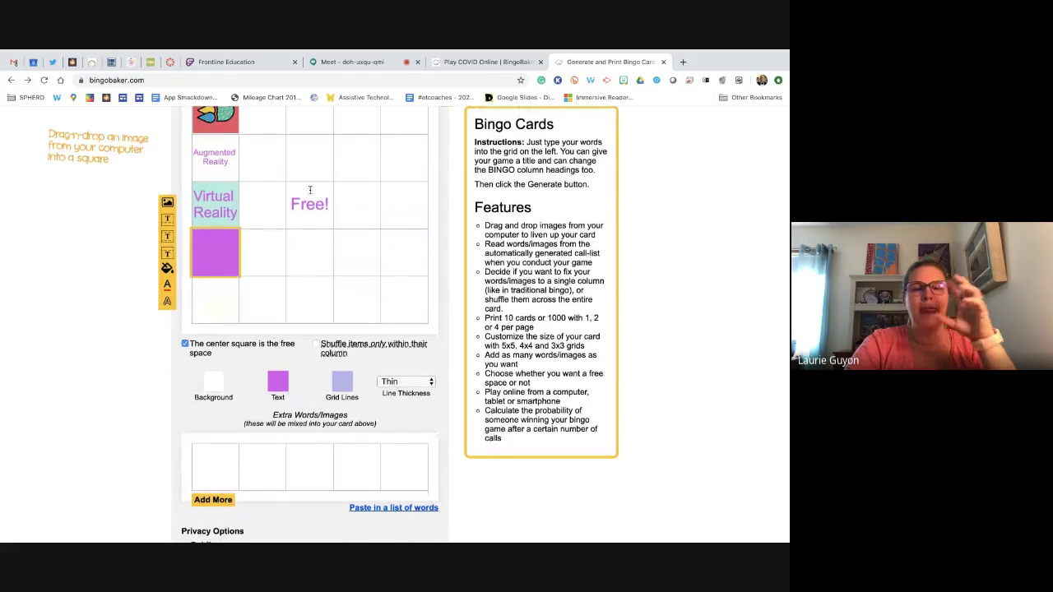
scroll(310, 190, "up", 2)
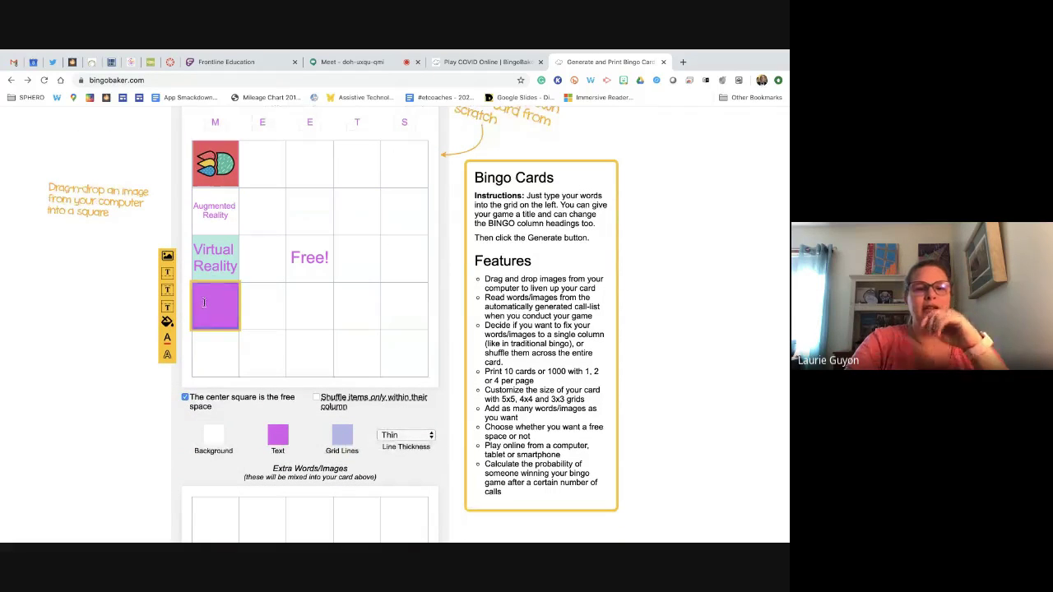
Step: Change the card's overall text color to near-black (#111011)
left_click(278, 436)
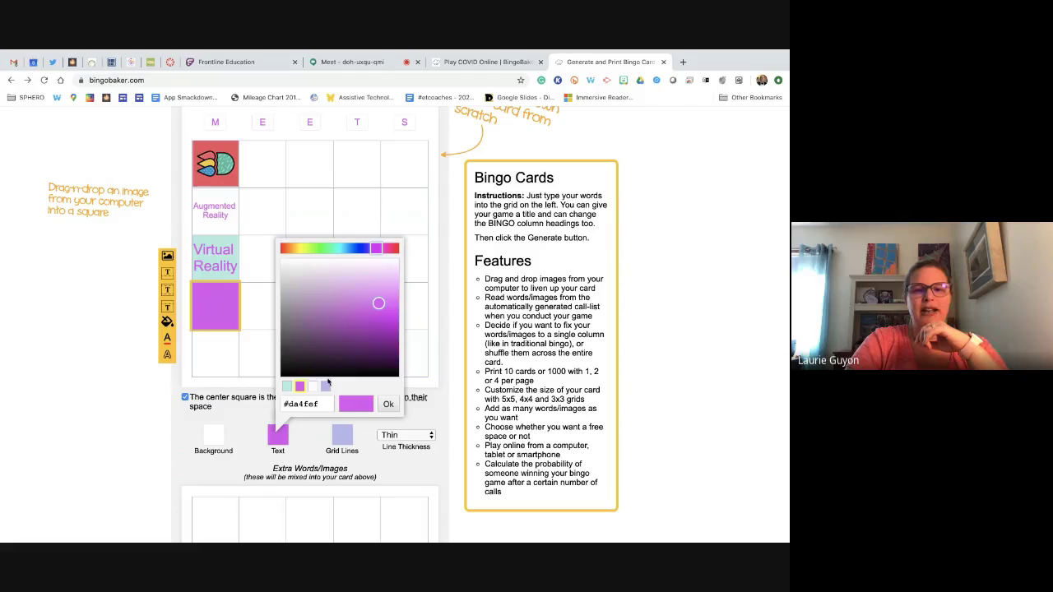
left_click(284, 369)
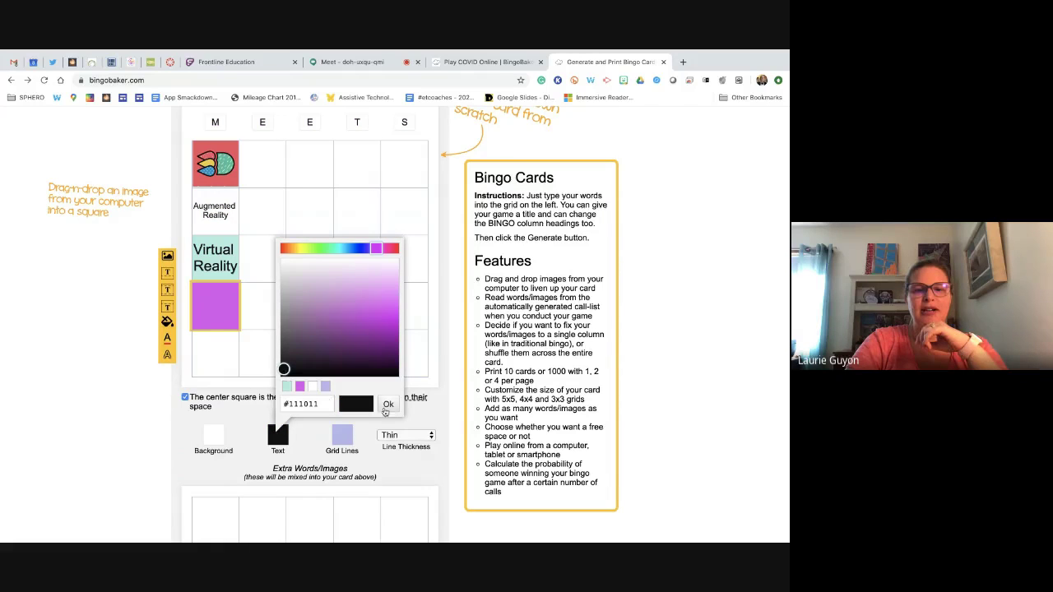
left_click(388, 404)
Step: Fill both the purple square and the Virtual Reality square in the M column with white
left_click(209, 292)
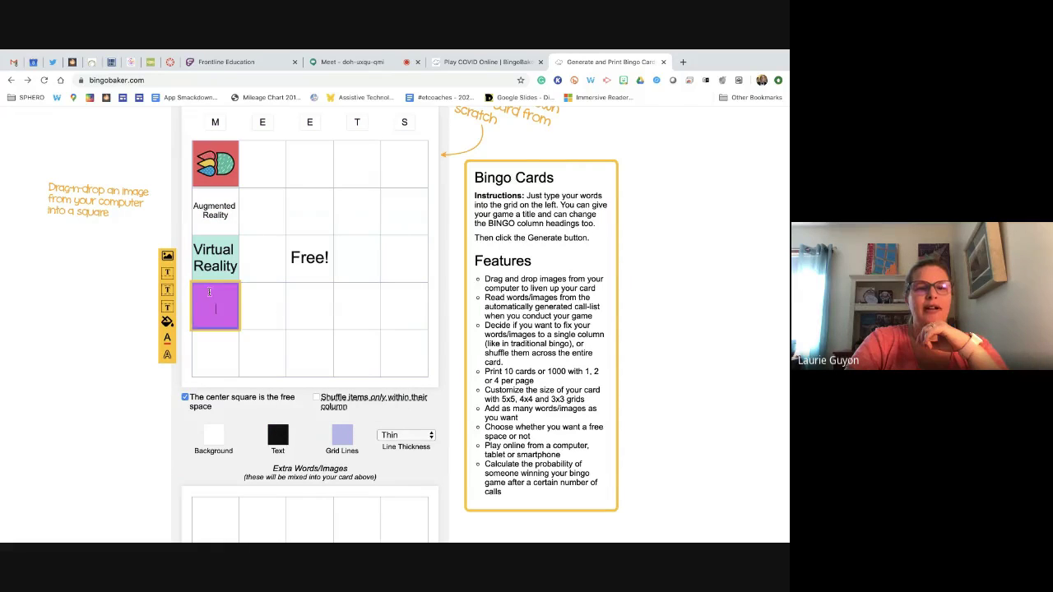
left_click(167, 321)
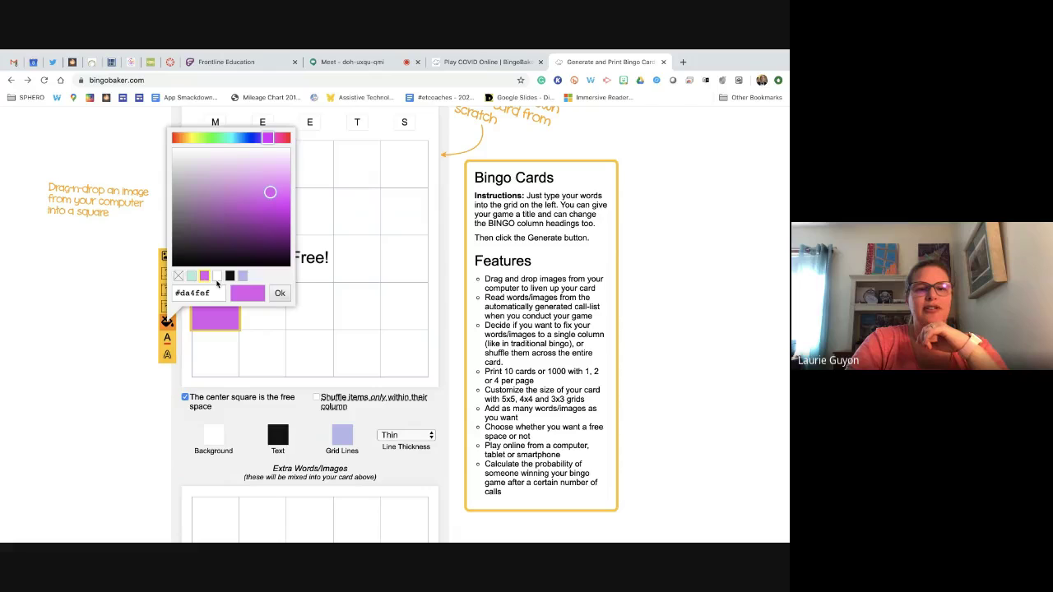
left_click(217, 276)
left_click(280, 293)
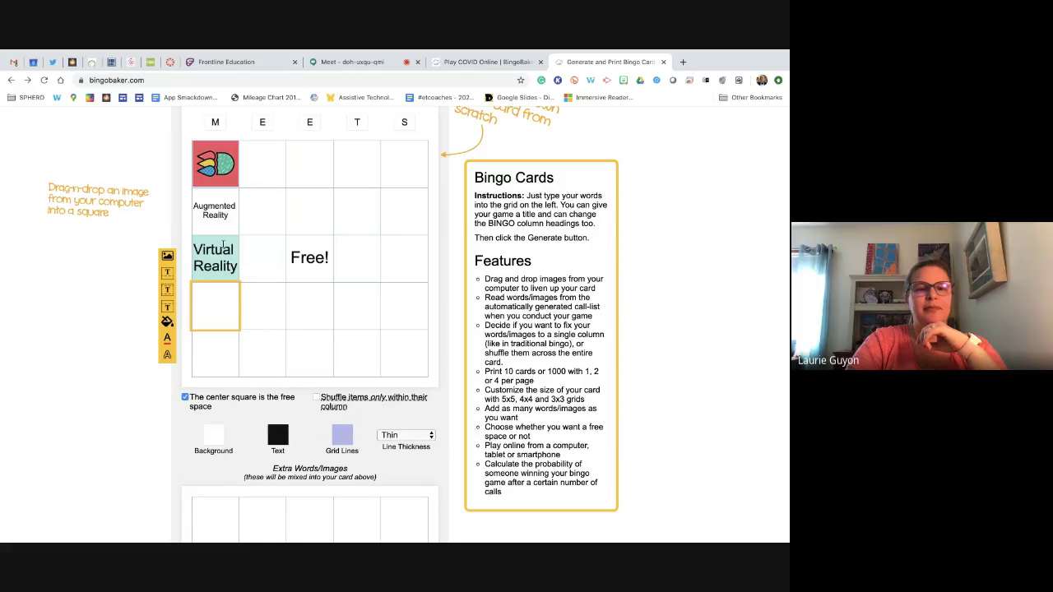
left_click(223, 245)
left_click(169, 274)
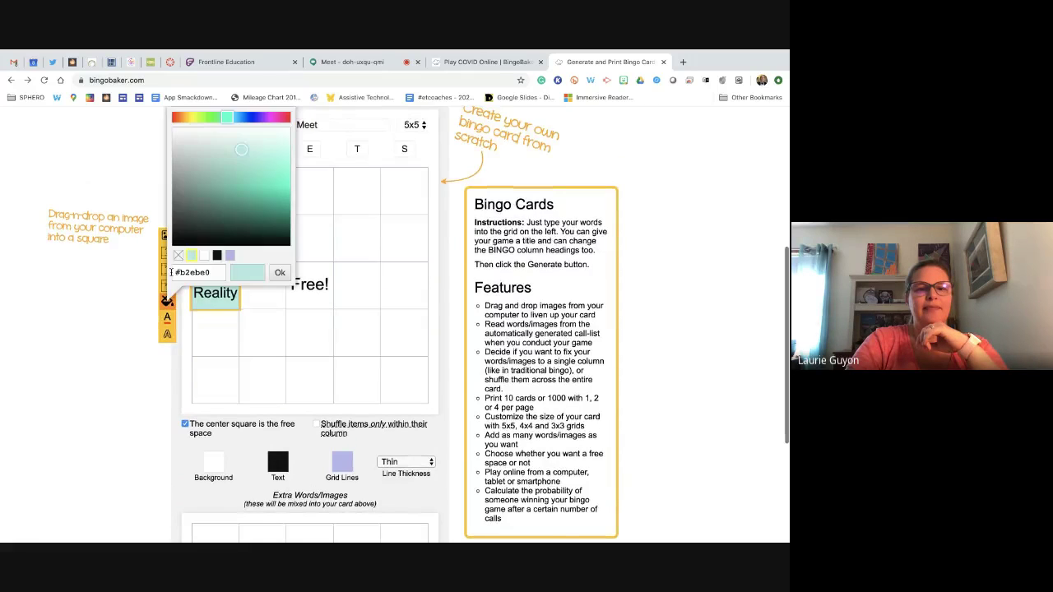
left_click(204, 255)
left_click(279, 272)
Step: Replace the image in the first square of the M column with the text ABC
left_click(220, 196)
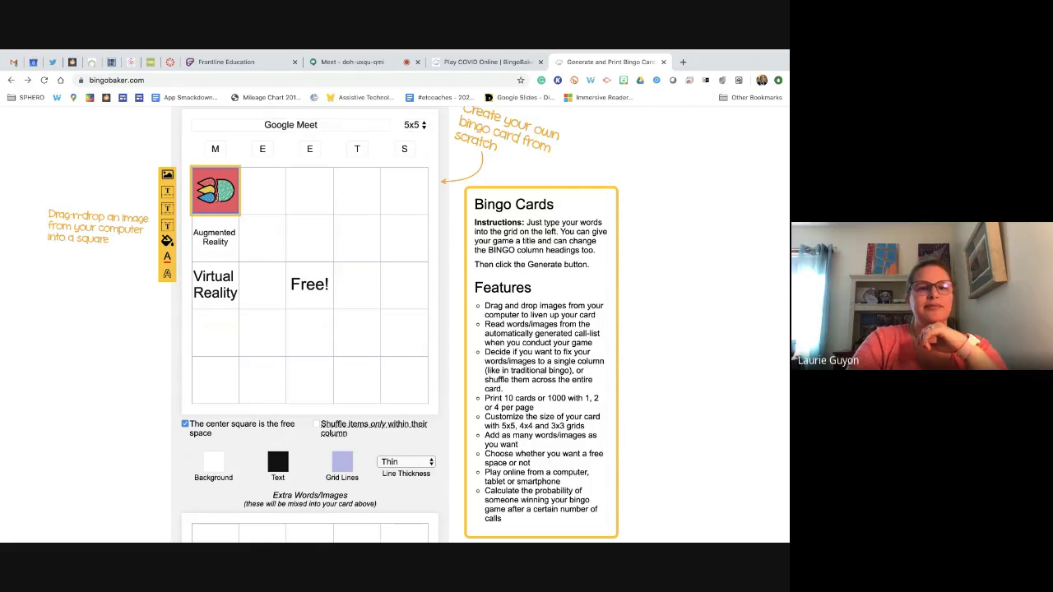
key("BackSpace")
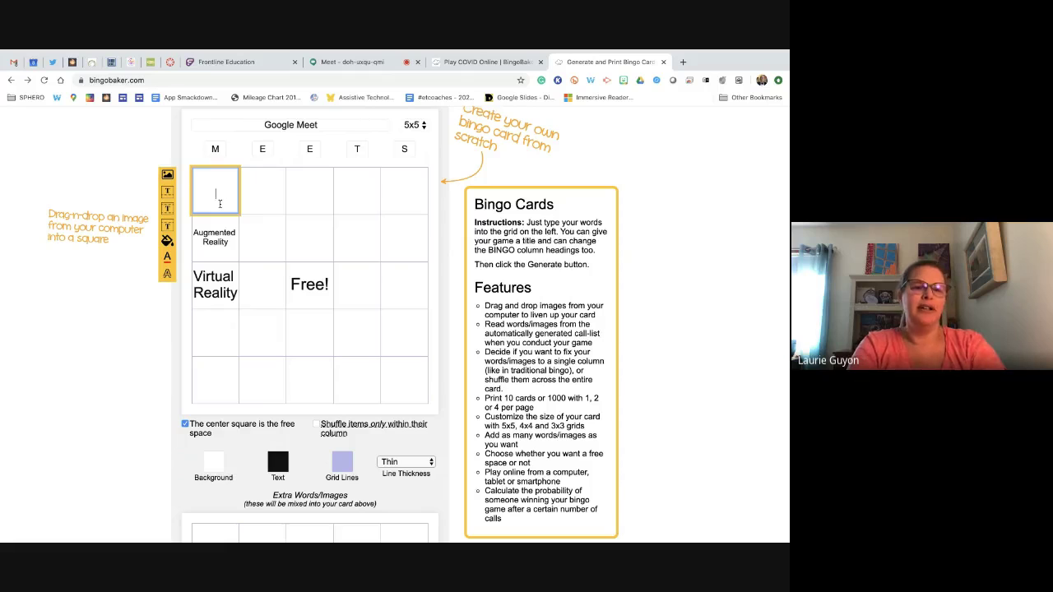
type("ABC")
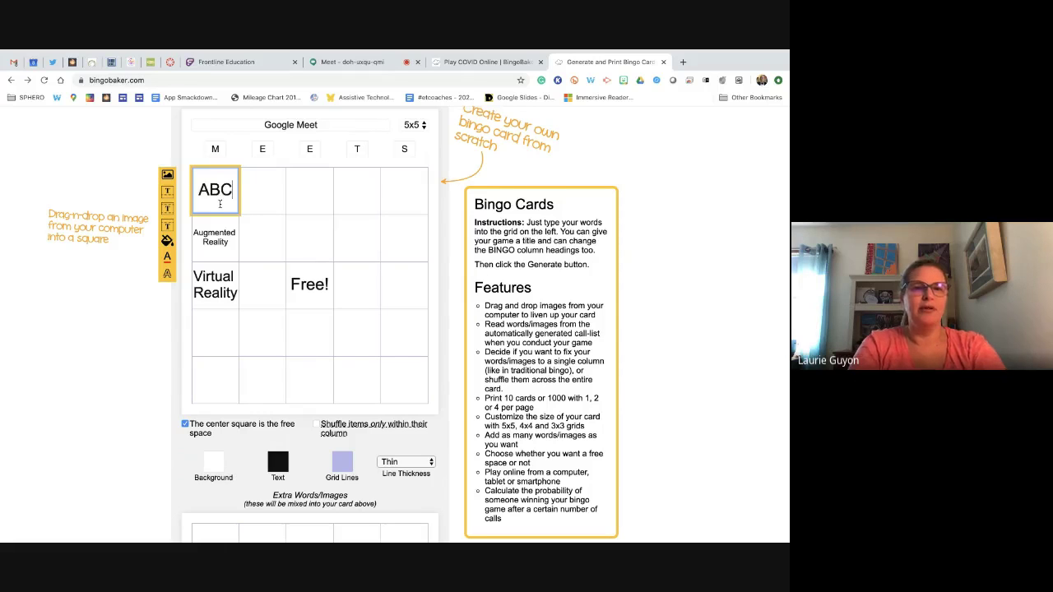
Step: Fill the first four squares of the first E column with J, P, Hi and Dog
left_click(265, 195)
type("J")
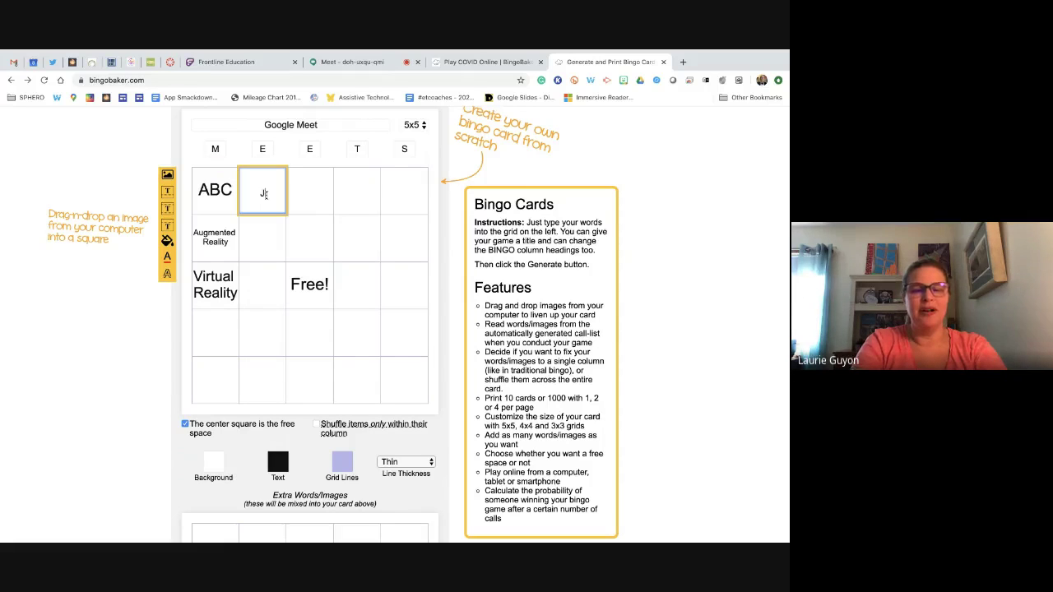
left_click(264, 234)
type("P")
left_click(265, 276)
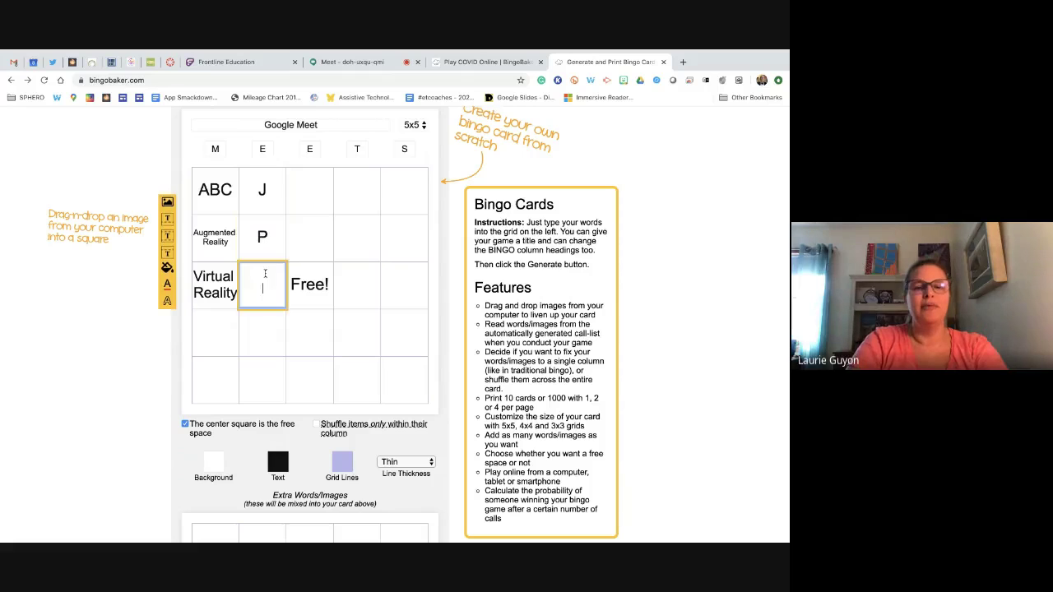
type("Hi")
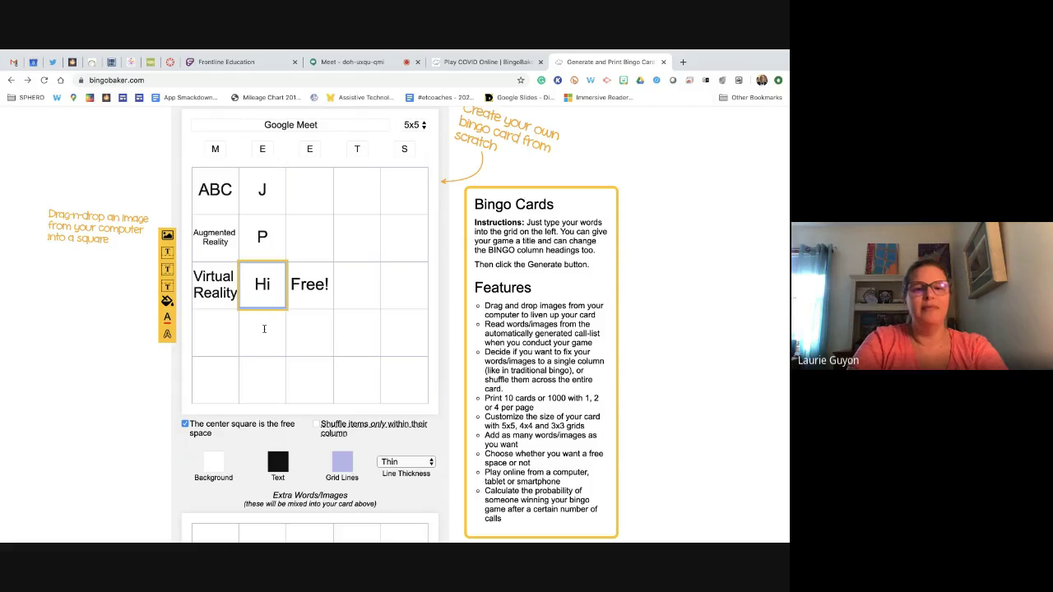
left_click(264, 329)
type("Dog")
Step: Enter cat and talk in the last two M squares, and hello in the last square of the first E column
left_click(208, 336)
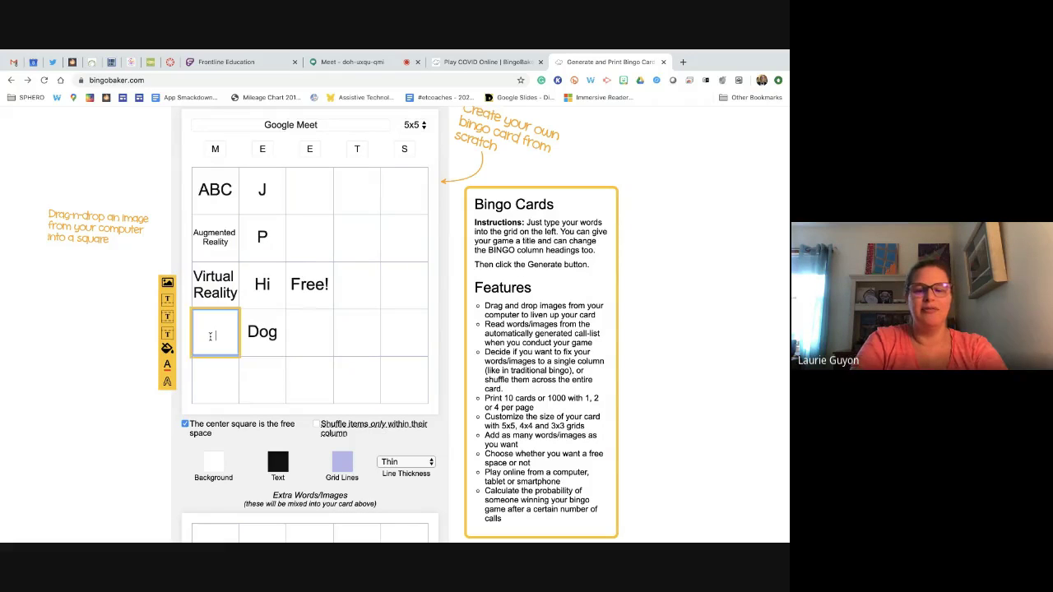
type("cat")
left_click(202, 384)
type("talk")
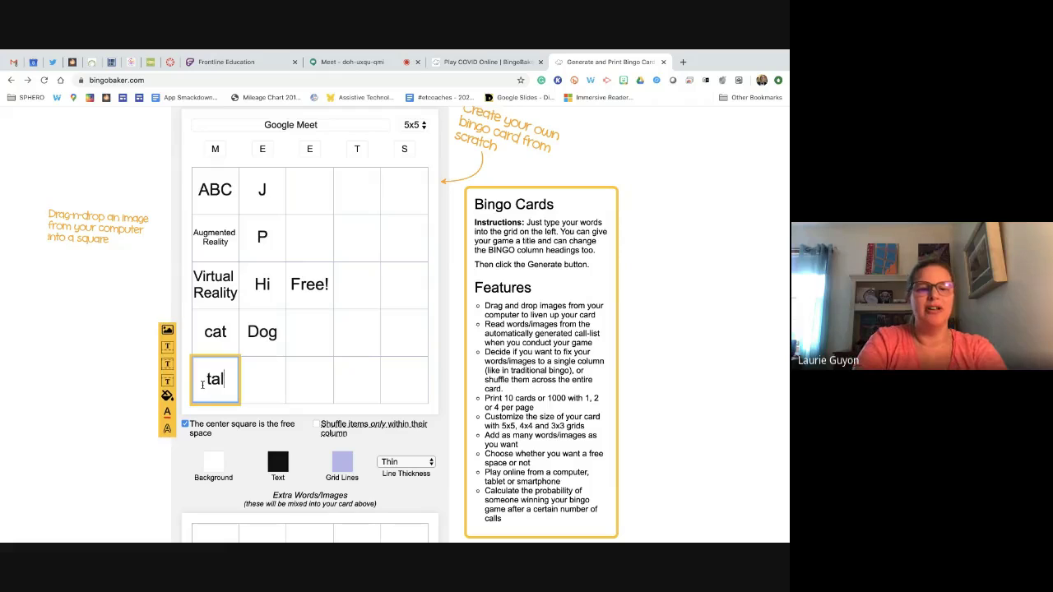
left_click(266, 385)
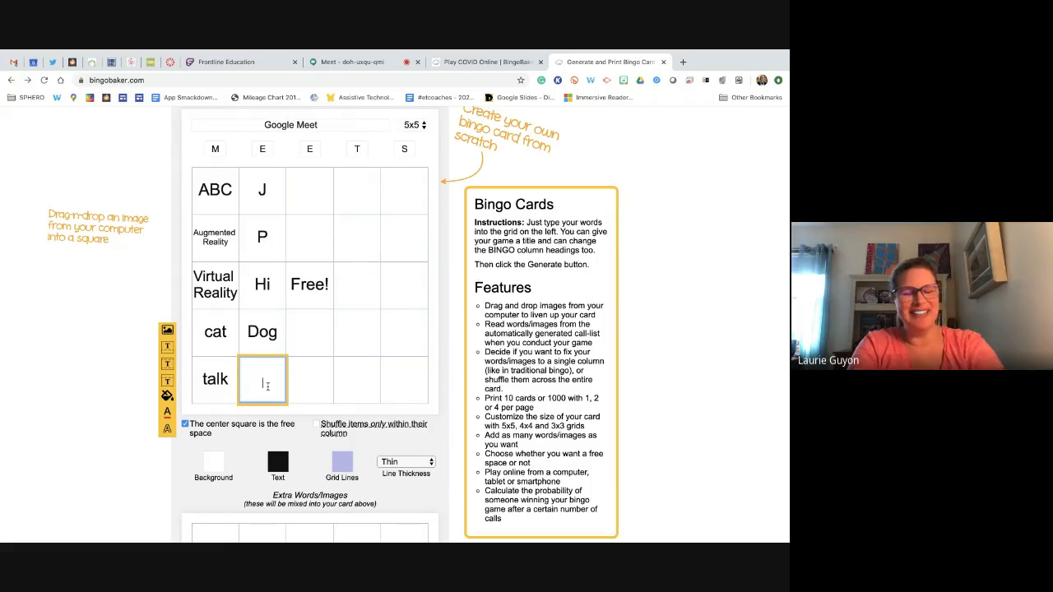
type("hello")
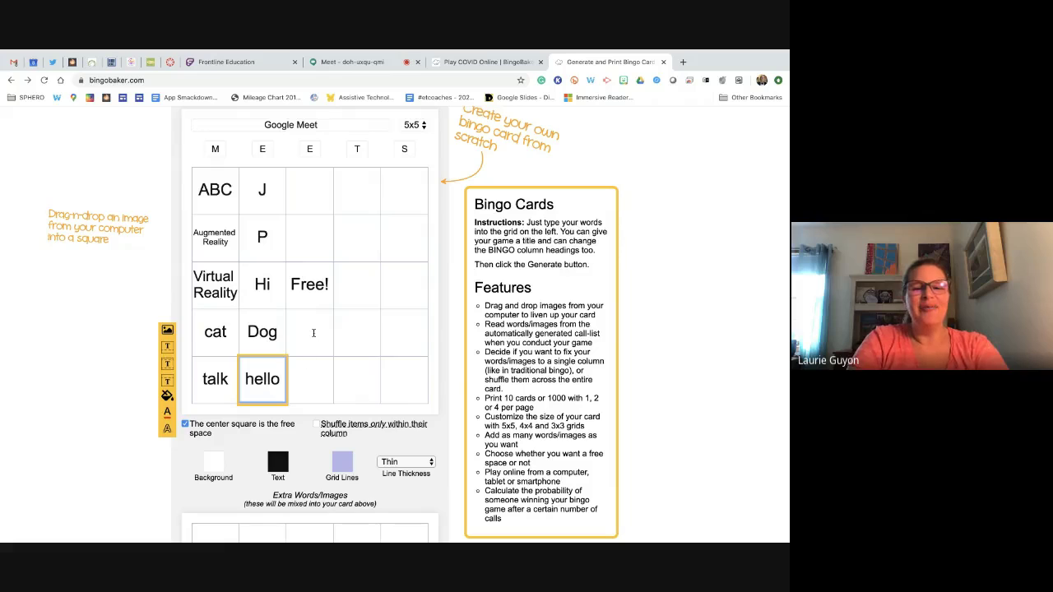
Step: In the second E column, enter um below the free space, elephant above it, and pig in the first square
left_click(314, 333)
type("um")
left_click(316, 240)
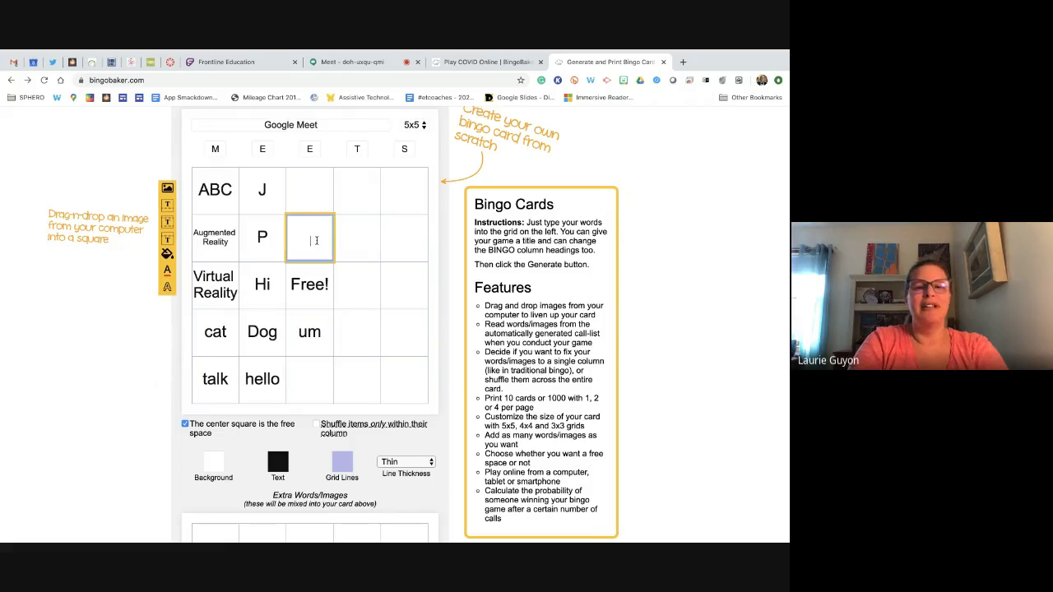
type("elephant")
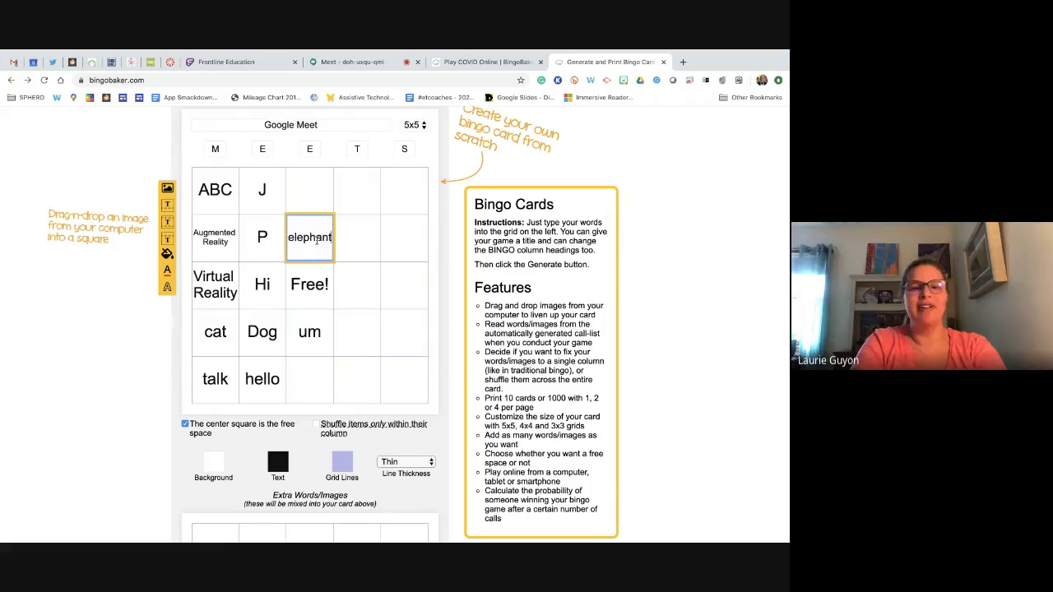
left_click(322, 199)
type("pig")
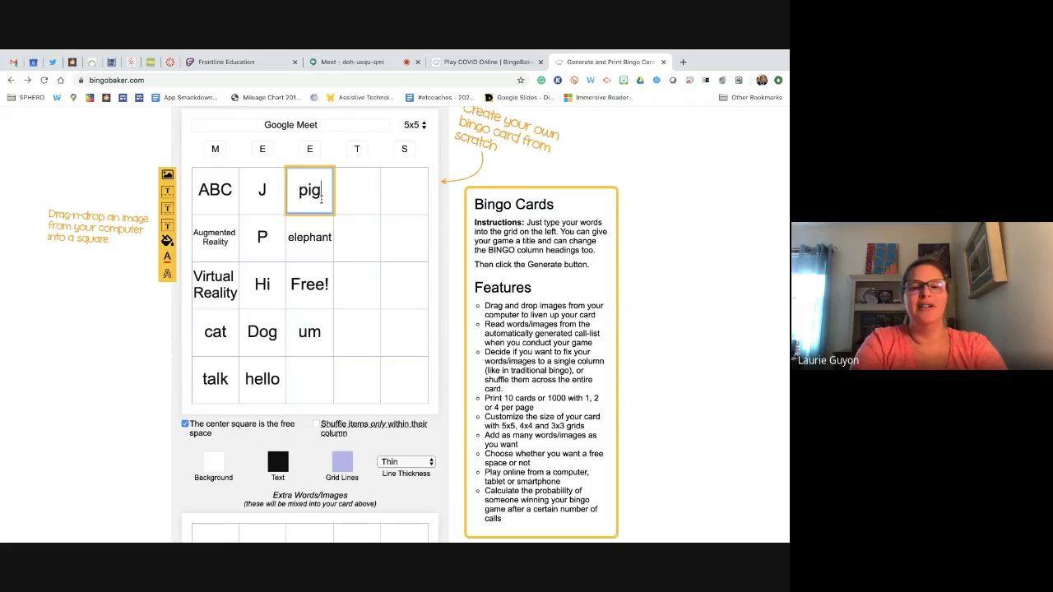
Step: Replace the J in the first E column with kangaroo
left_click(369, 197)
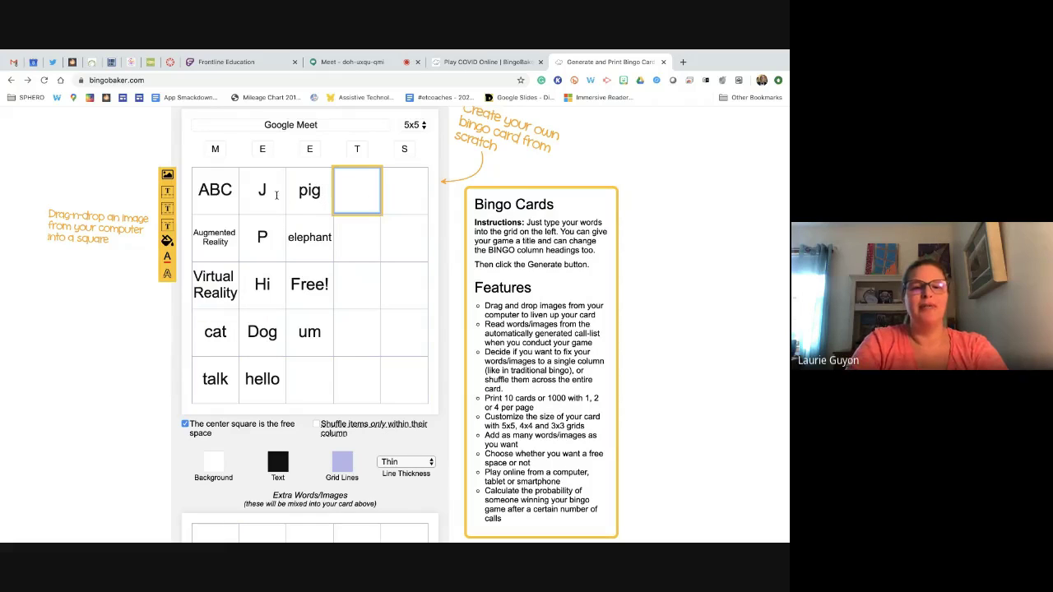
left_click(276, 195)
key("BackSpace")
type("kanga")
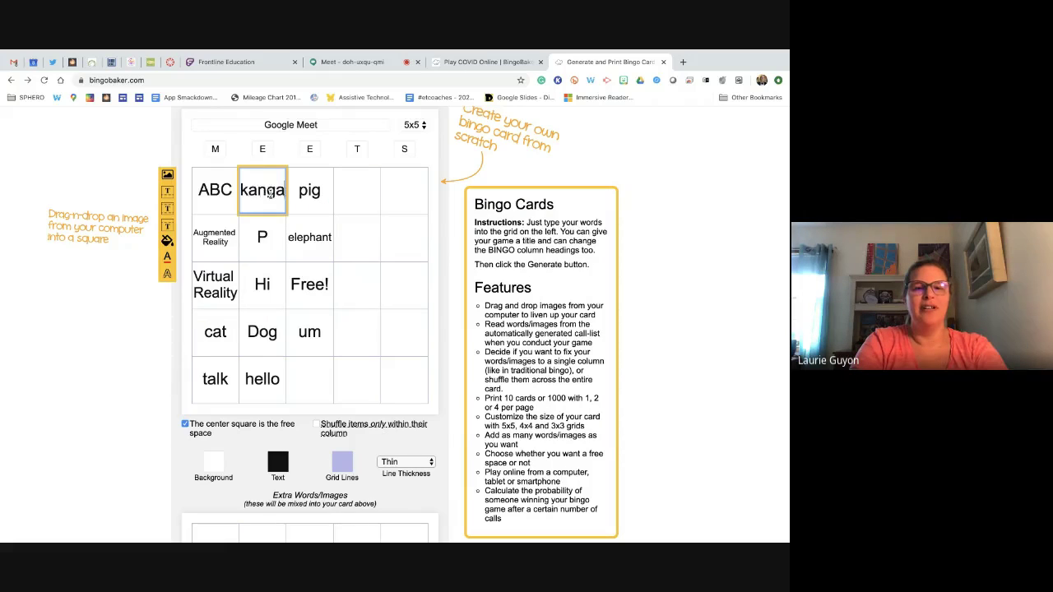
type("roo")
Step: Replace the P in the second square of the first E column with rhino
left_click(268, 238)
type("ea")
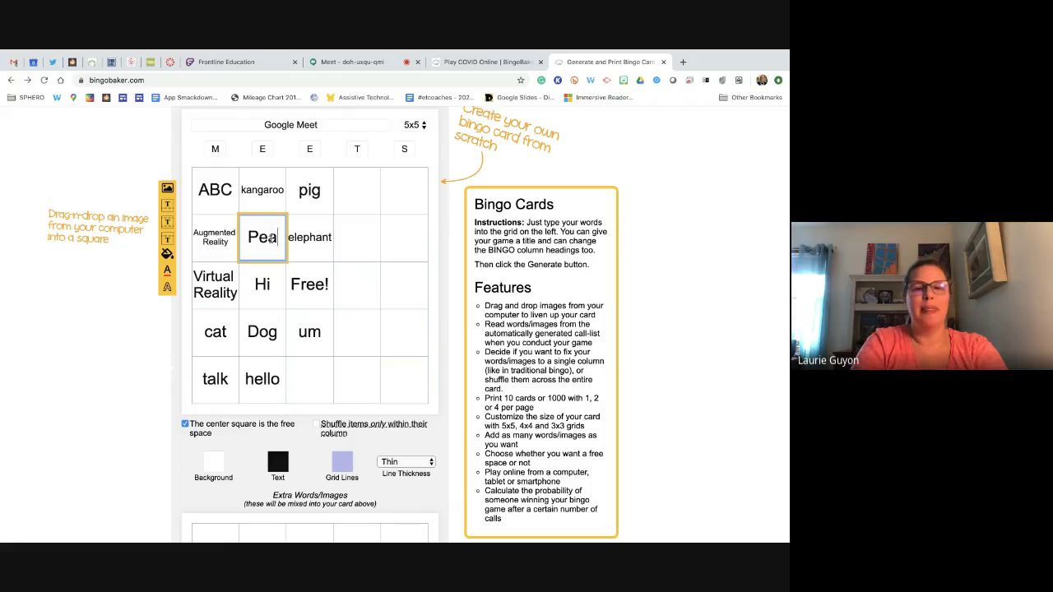
type("k")
key("BackSpace")
key("BackSpace")
key("BackSpace")
key("BackSpace")
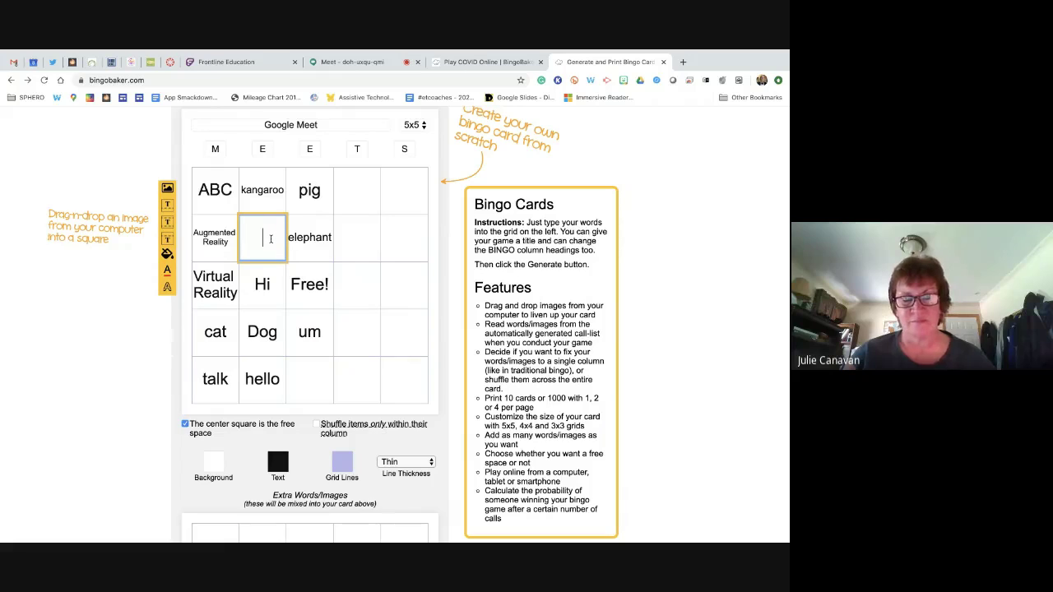
type("rhino")
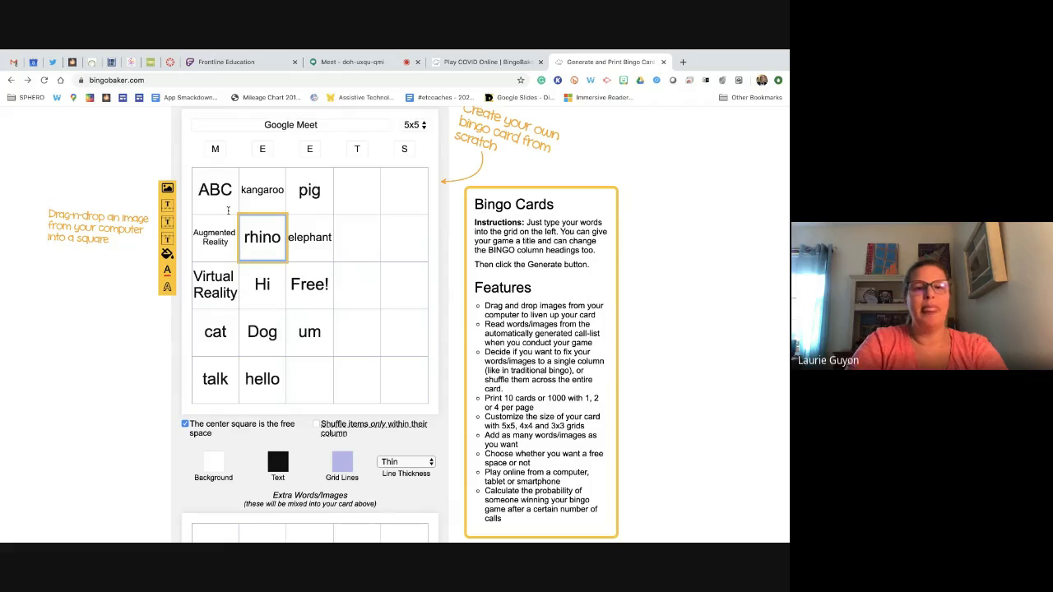
Step: Enter fish in the last square of the second E column, and lemer and words in the first two T squares
left_click(318, 375)
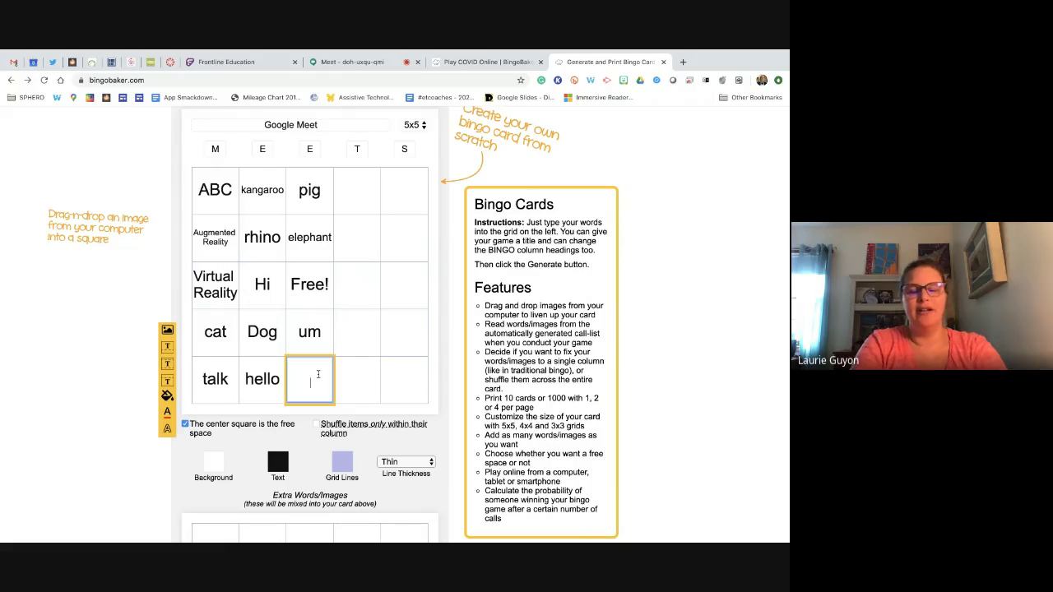
type("fish")
left_click(364, 193)
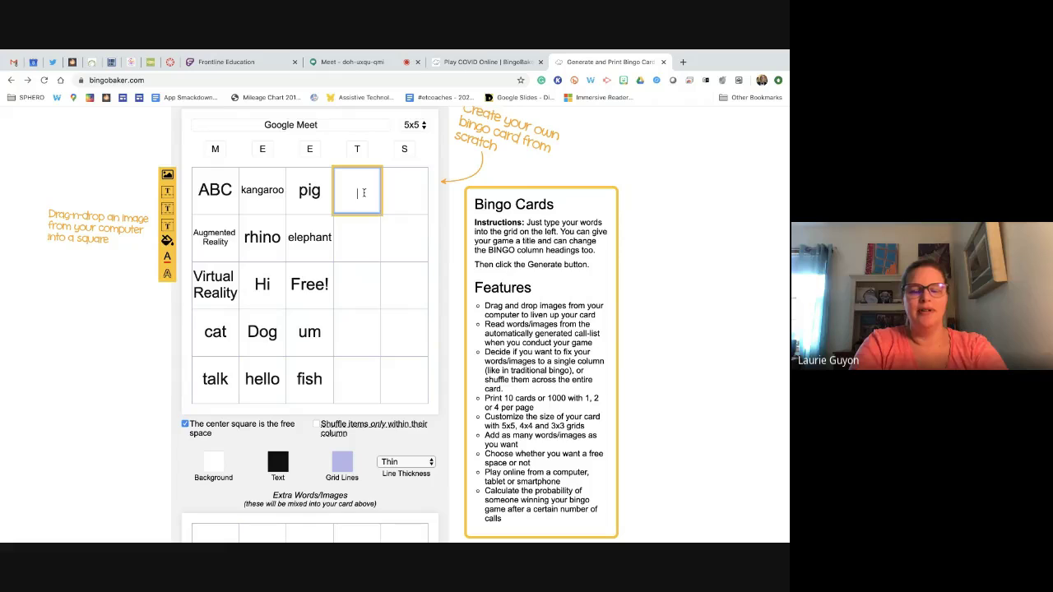
type("leme")
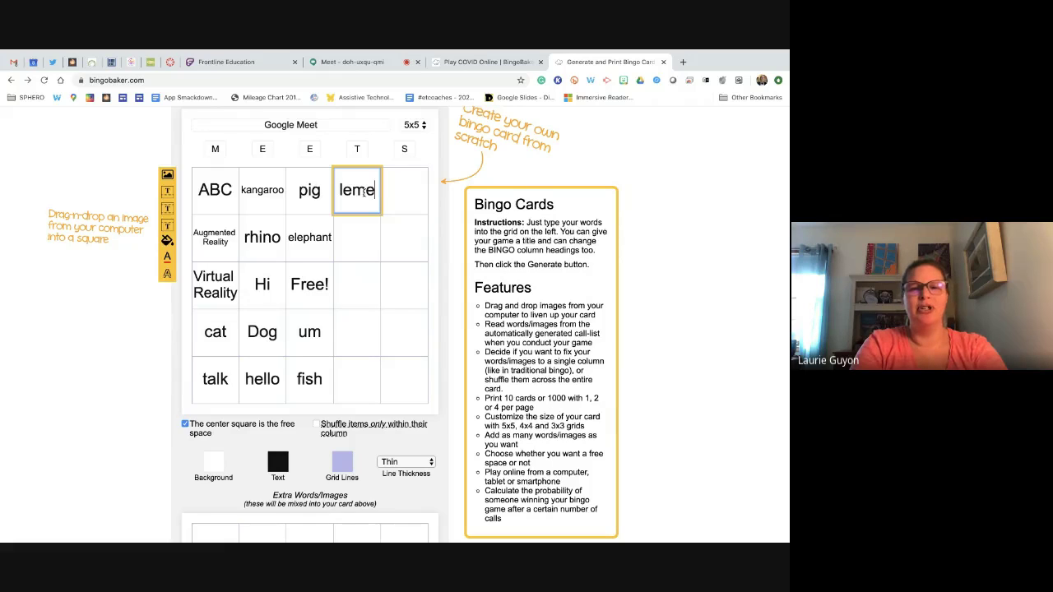
type("r")
left_click(358, 235)
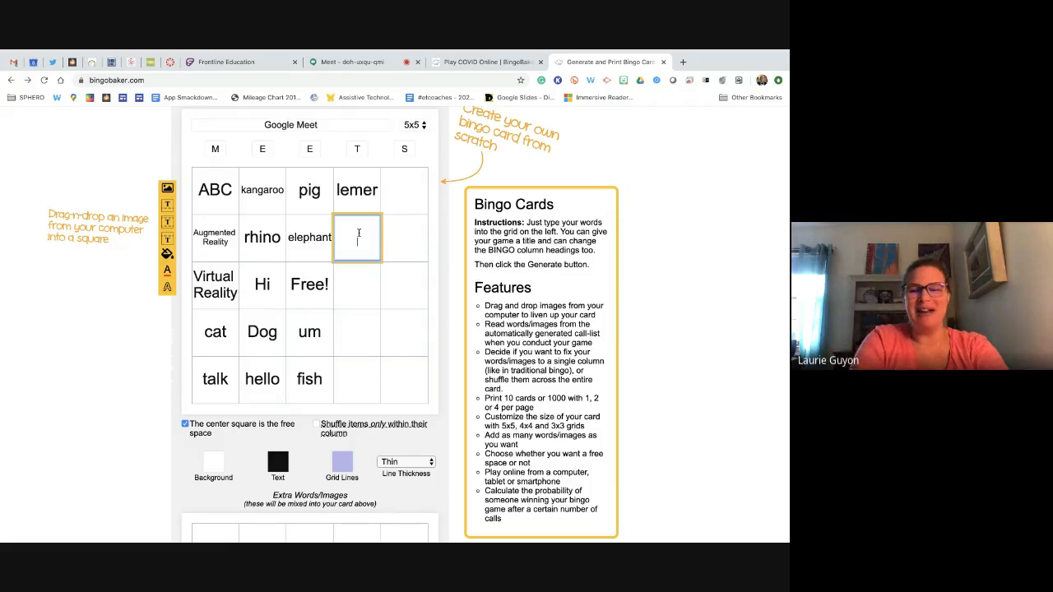
type("words")
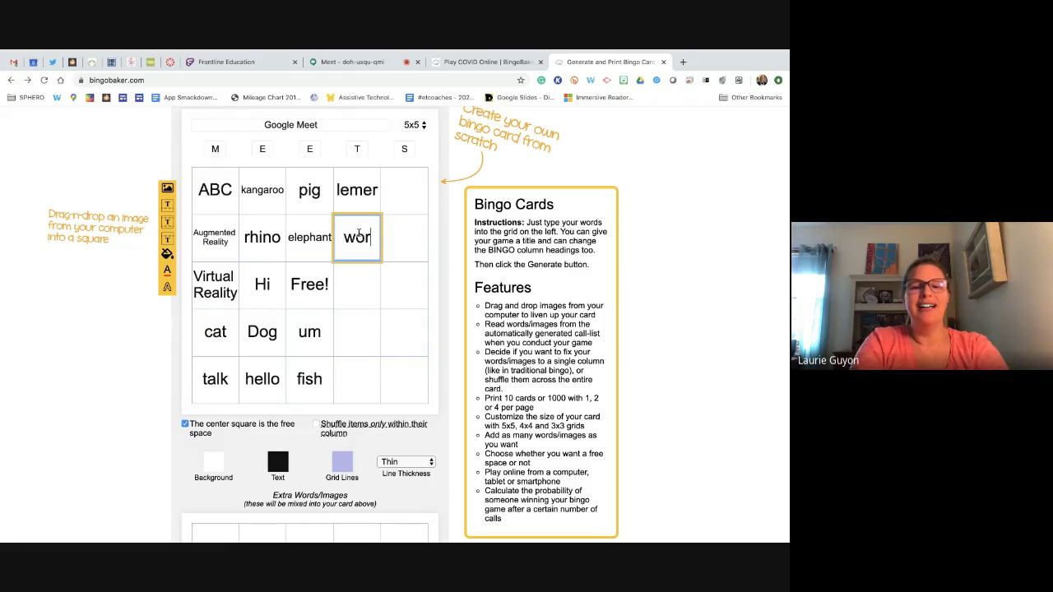
Step: Fill the remaining three squares of the T column with walk, run and random
left_click(354, 281)
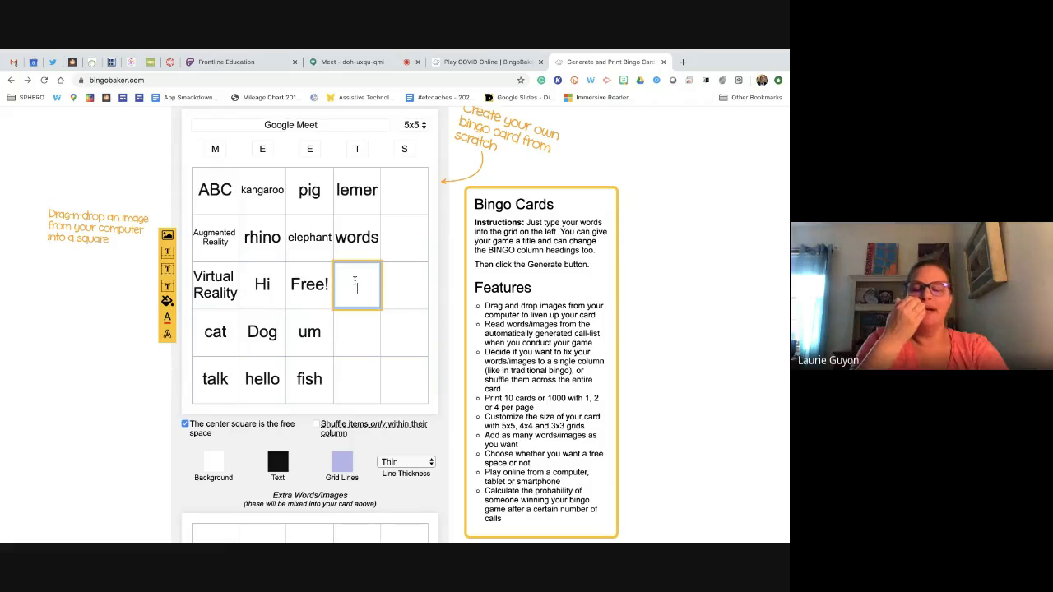
type("walk")
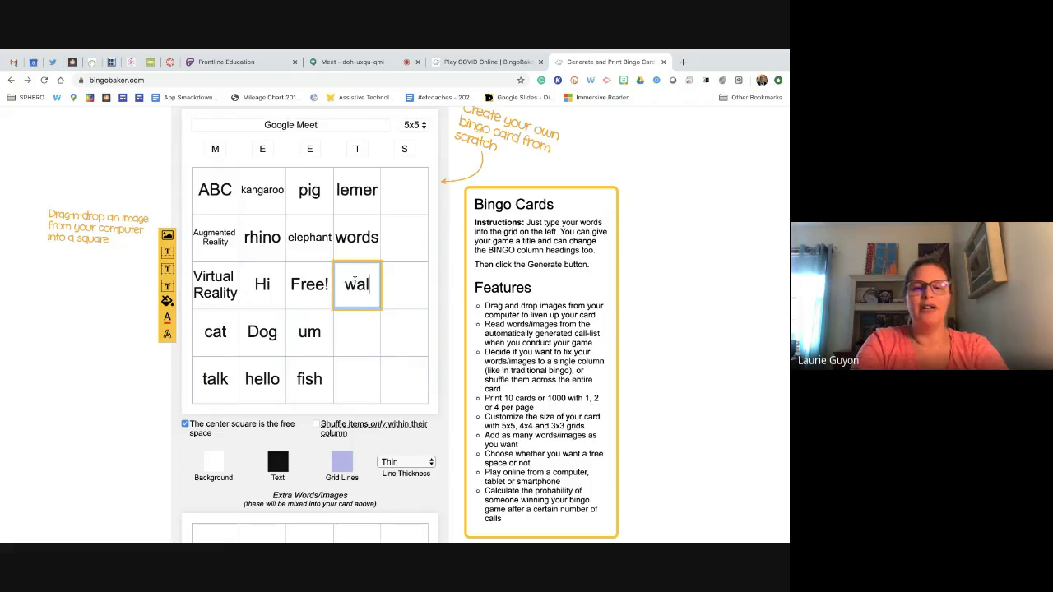
left_click(358, 330)
type("run")
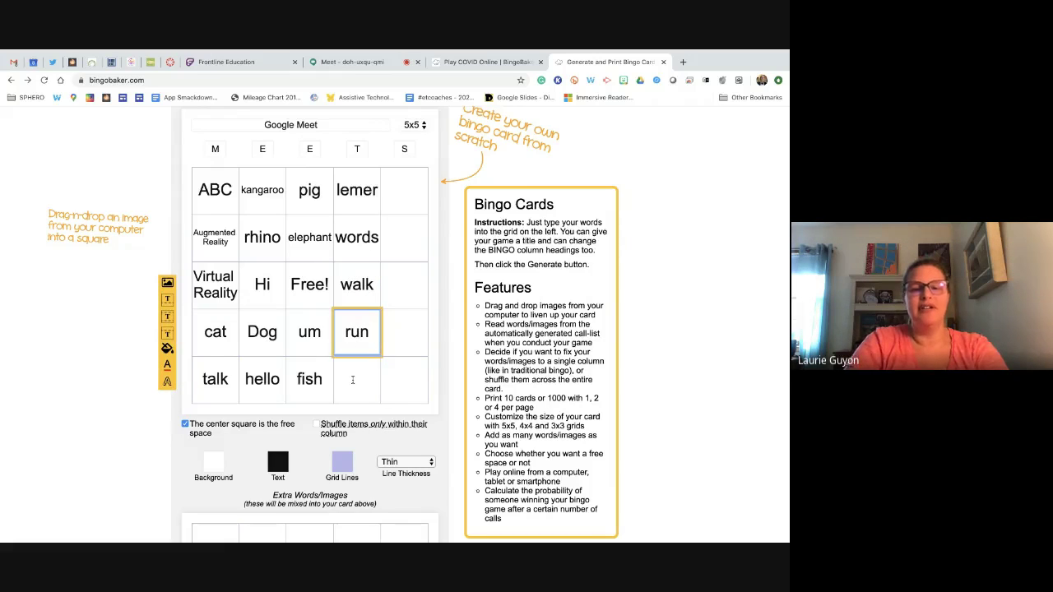
left_click(355, 379)
type("random")
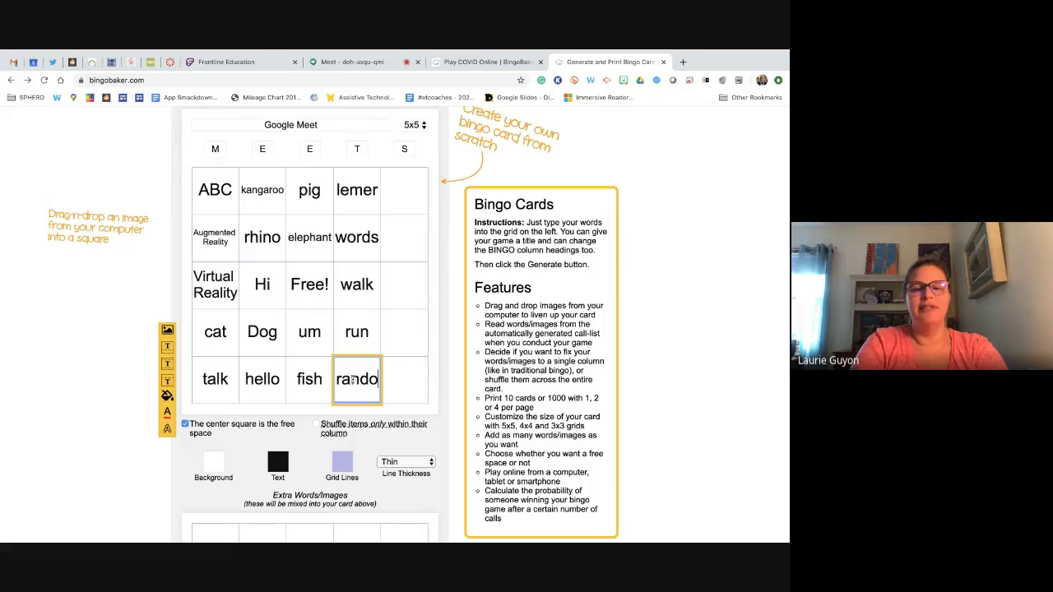
Step: Enter card in the last square of the S column and bear in the square above it
left_click(405, 382)
type("card")
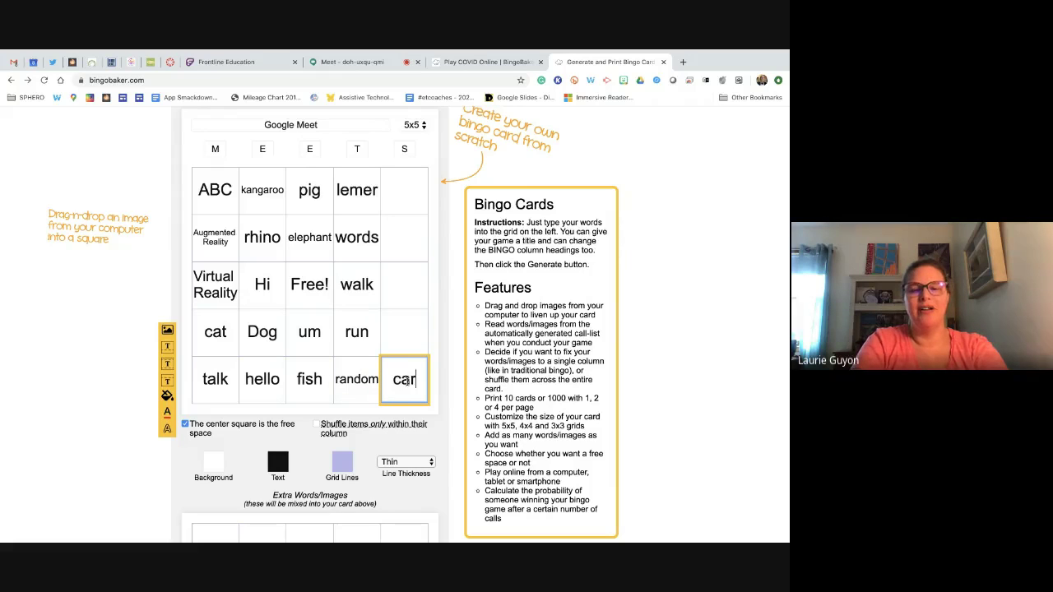
left_click(405, 327)
type("bing")
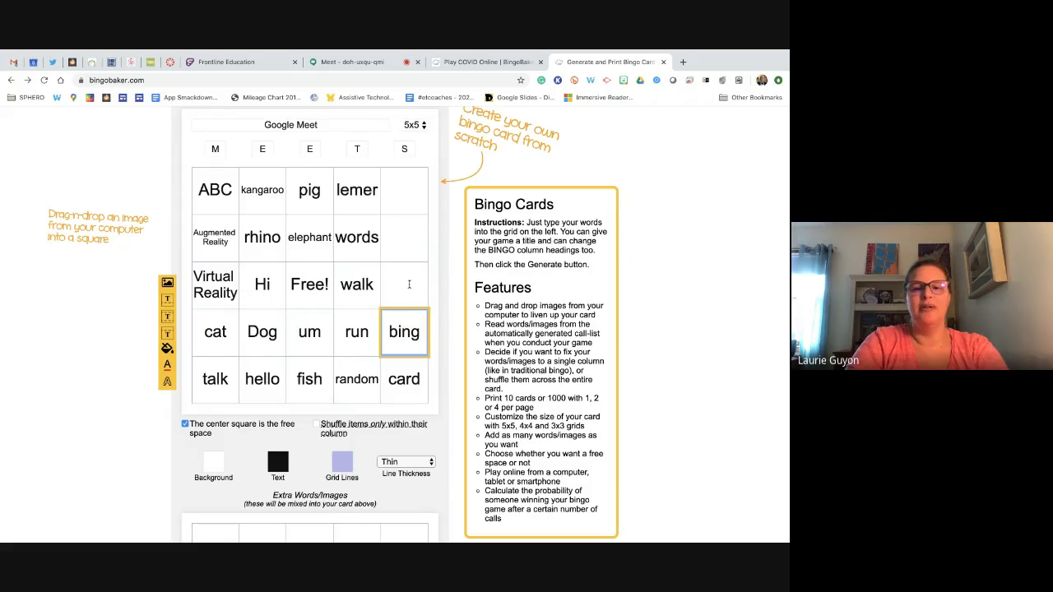
key("BackSpace")
key("BackSpace")
key("BackSpace")
type("ear")
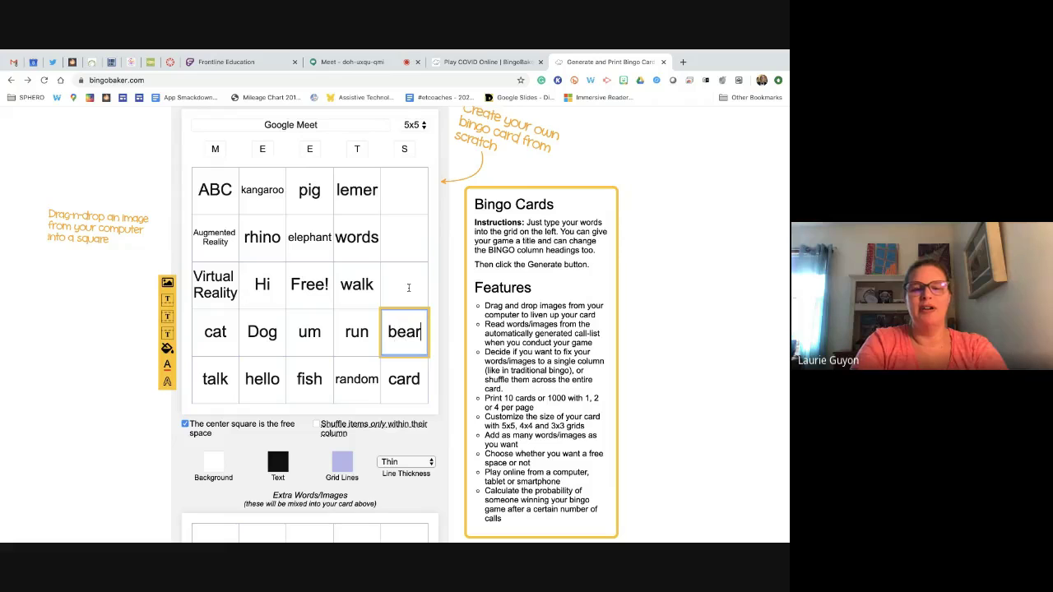
Step: Fill the three remaining S column squares, going upward, with buffalo, robot and code
left_click(402, 278)
type("b")
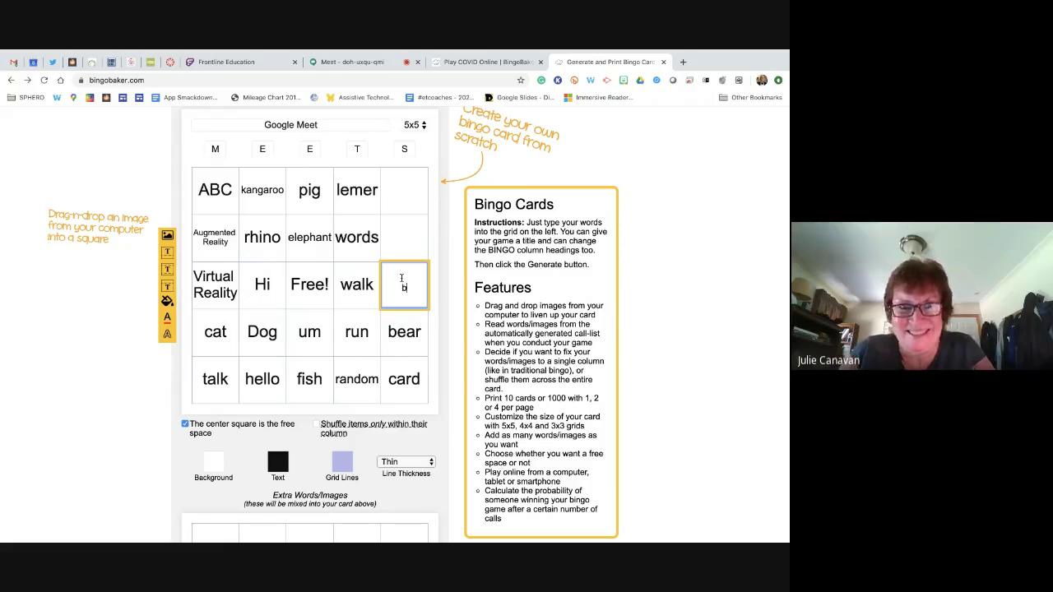
type("uffalo")
left_click(401, 239)
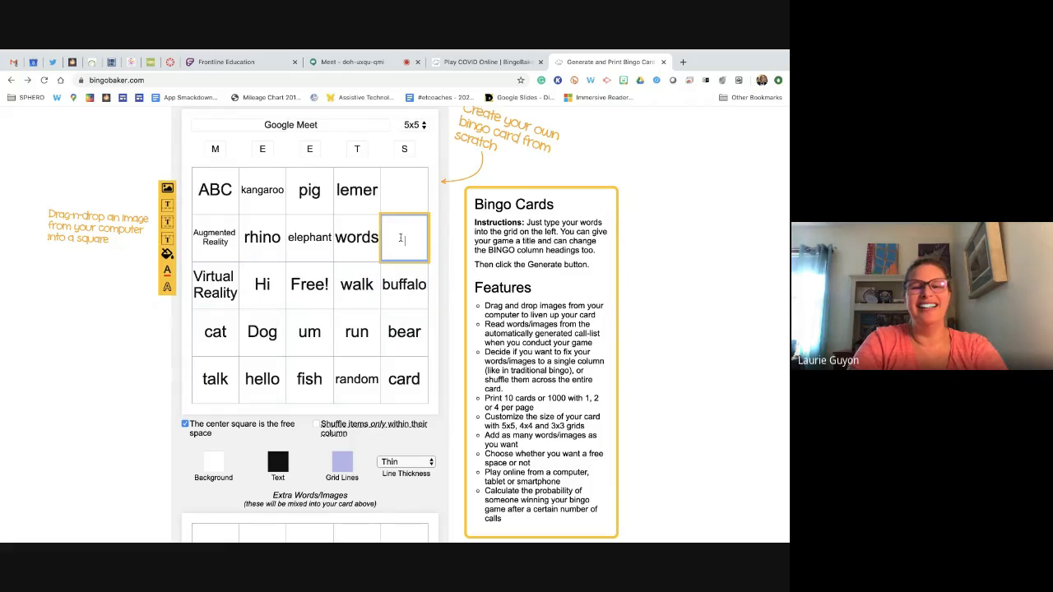
type("robot")
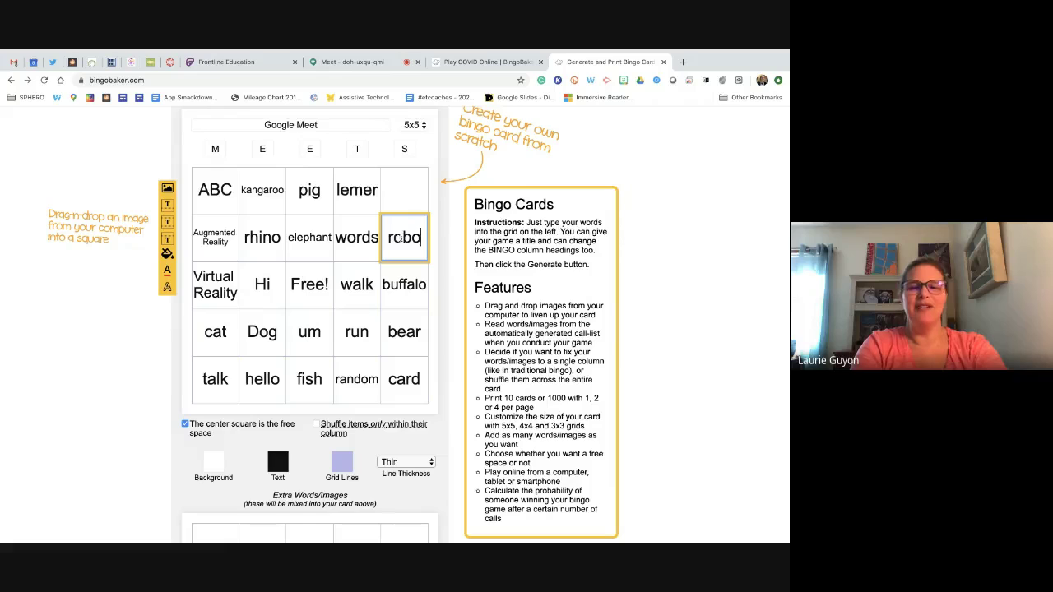
left_click(406, 194)
type("code")
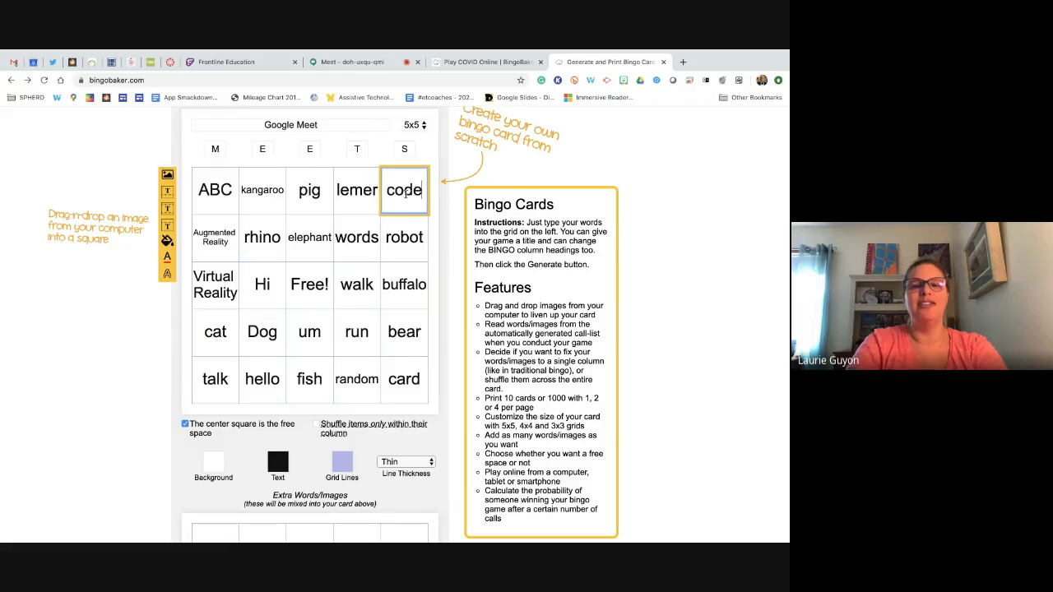
left_click(457, 291)
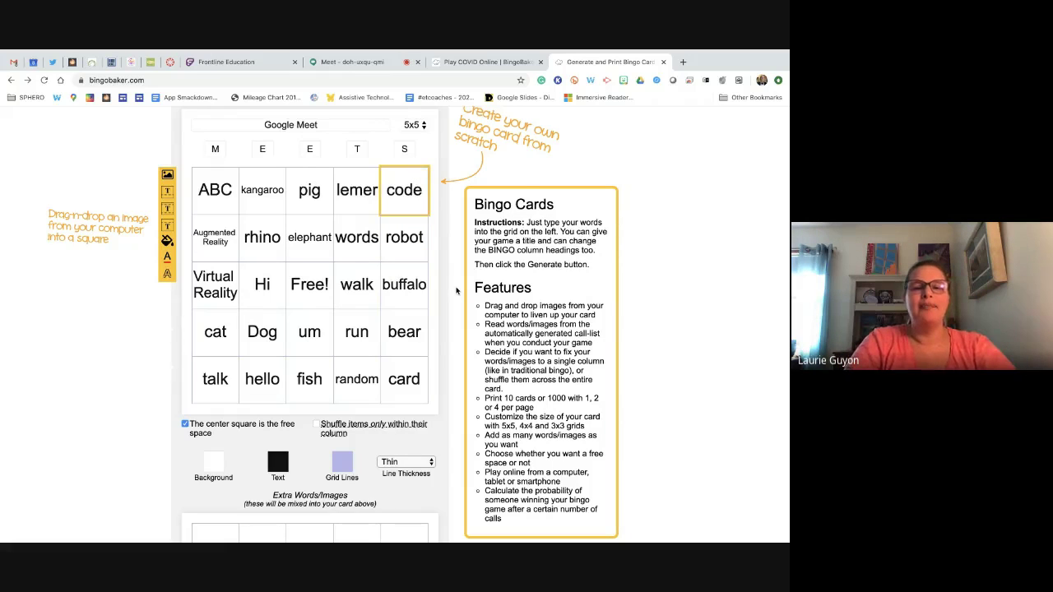
Step: Try the Hidden and Private privacy options for the card, dismissing the membership notice each time
scroll(331, 461, "down", 2)
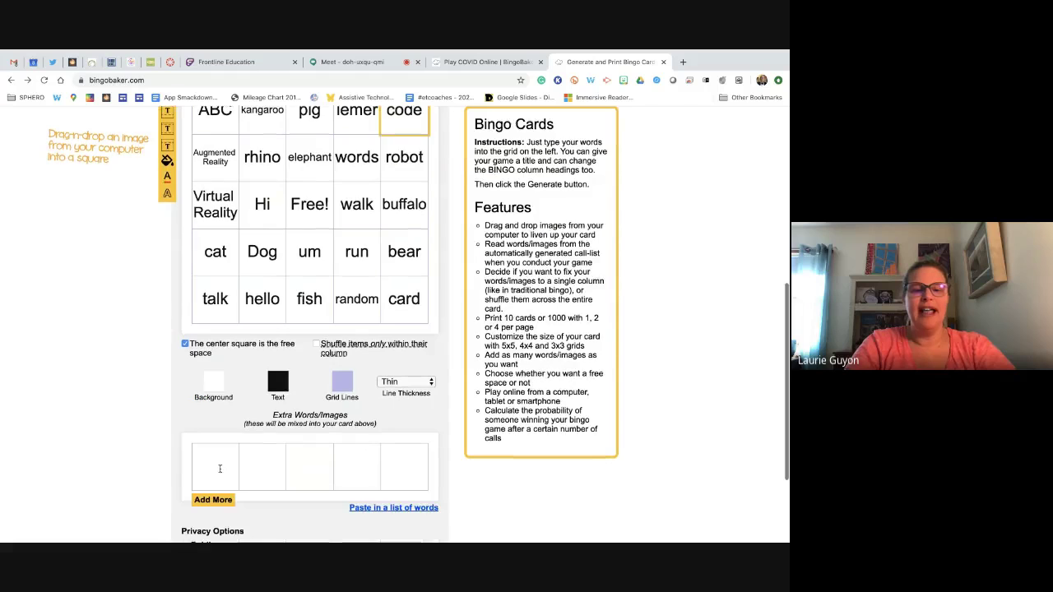
scroll(404, 443, "up", 2)
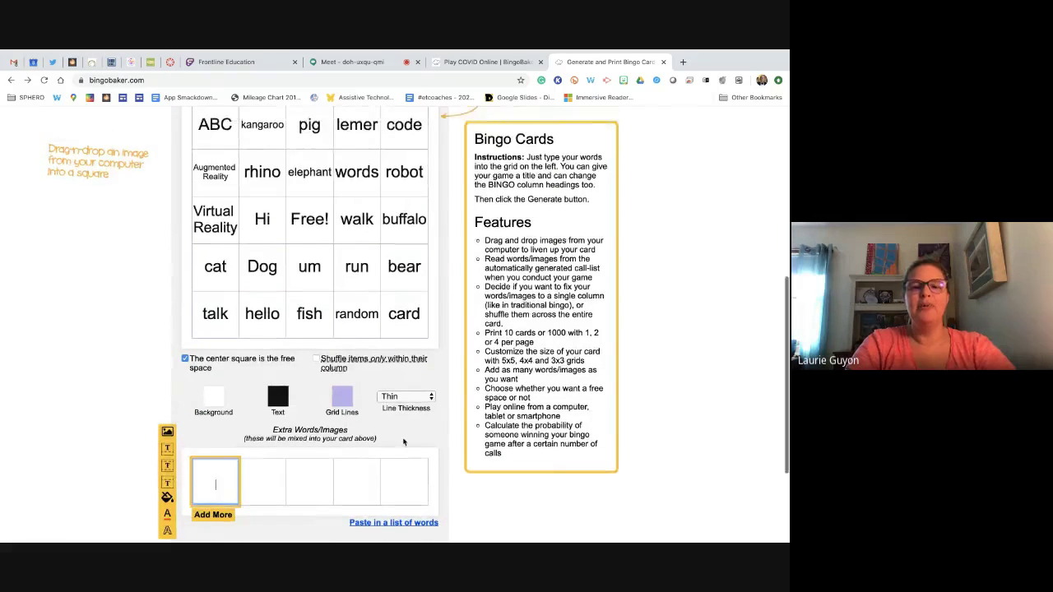
scroll(404, 442, "up", 1)
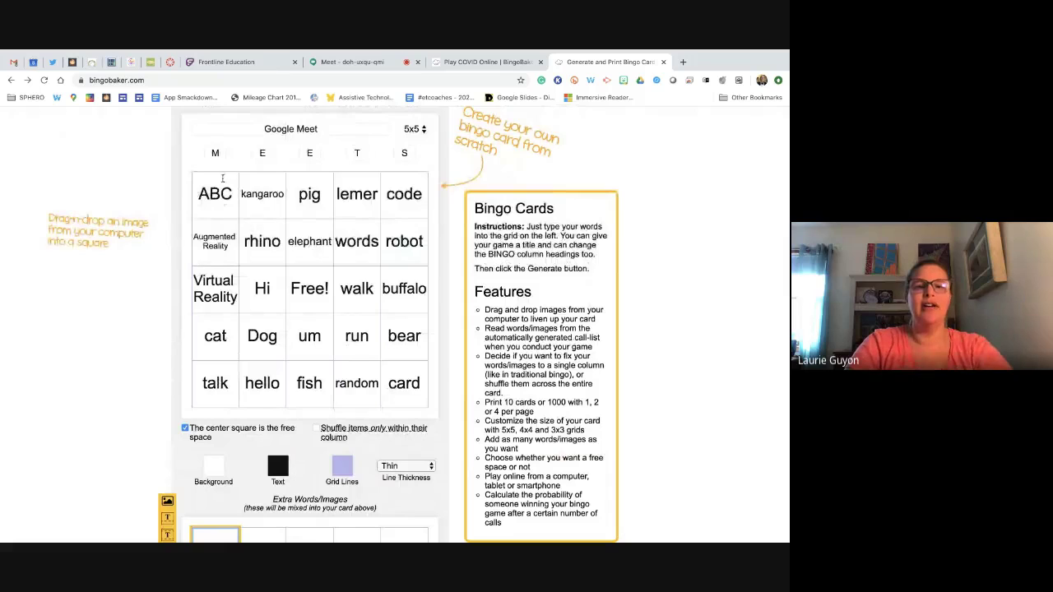
scroll(318, 373, "down", 4)
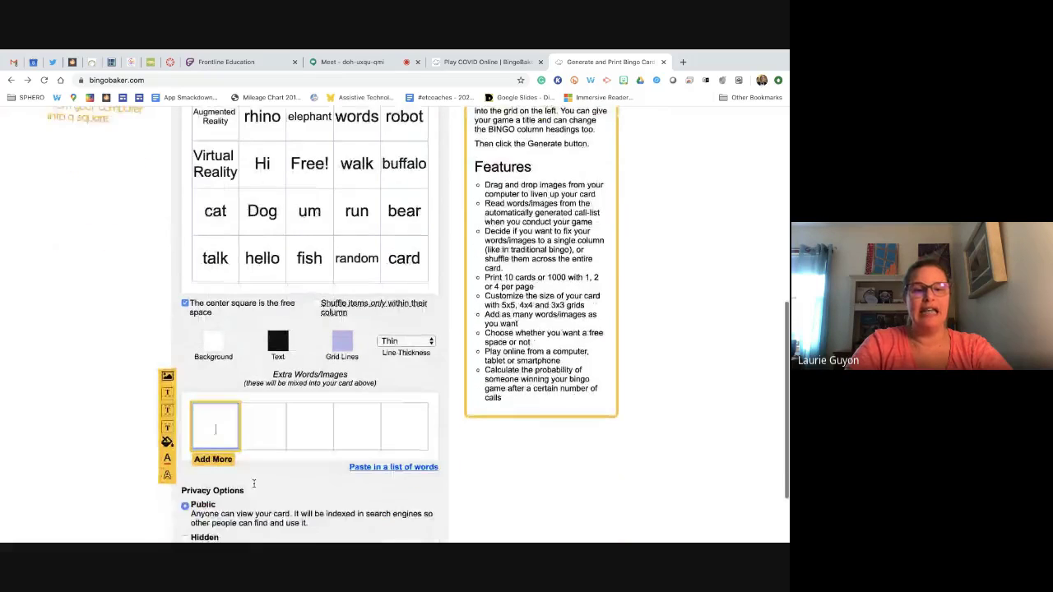
scroll(255, 488, "down", 2)
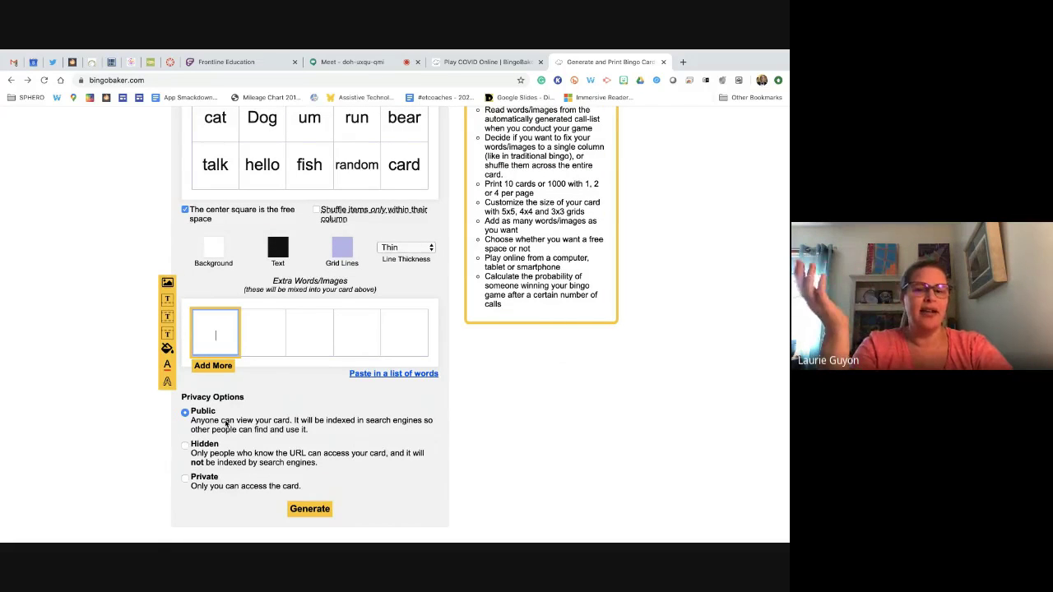
left_click(185, 445)
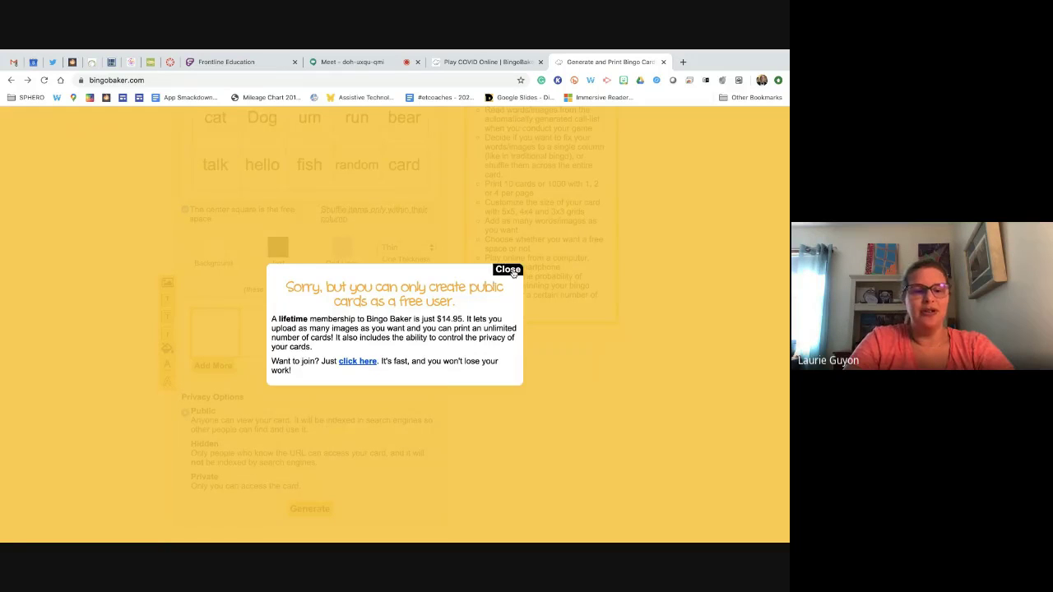
left_click(509, 271)
left_click(185, 478)
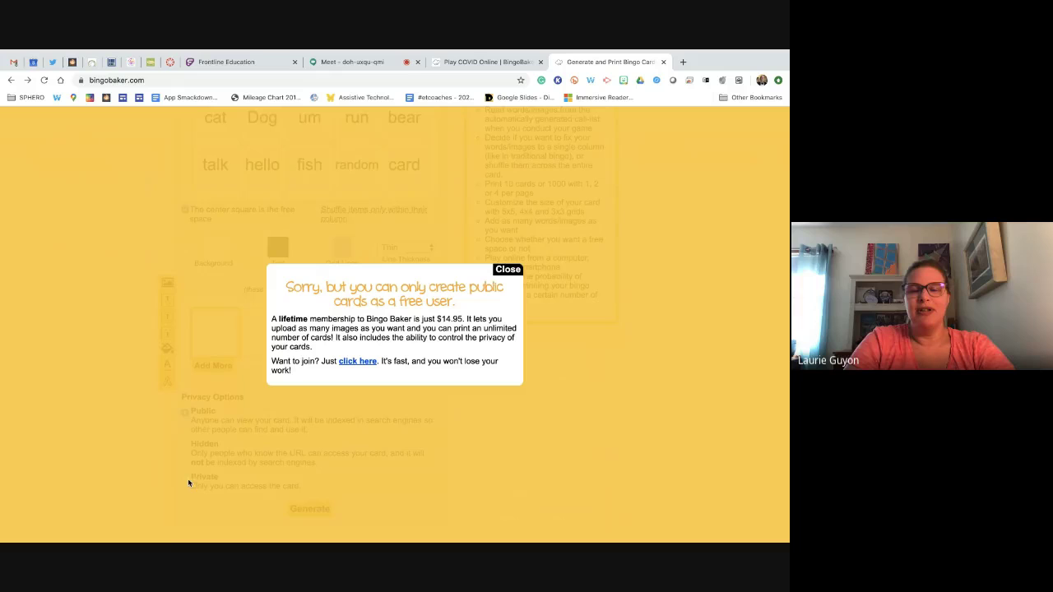
left_click(519, 270)
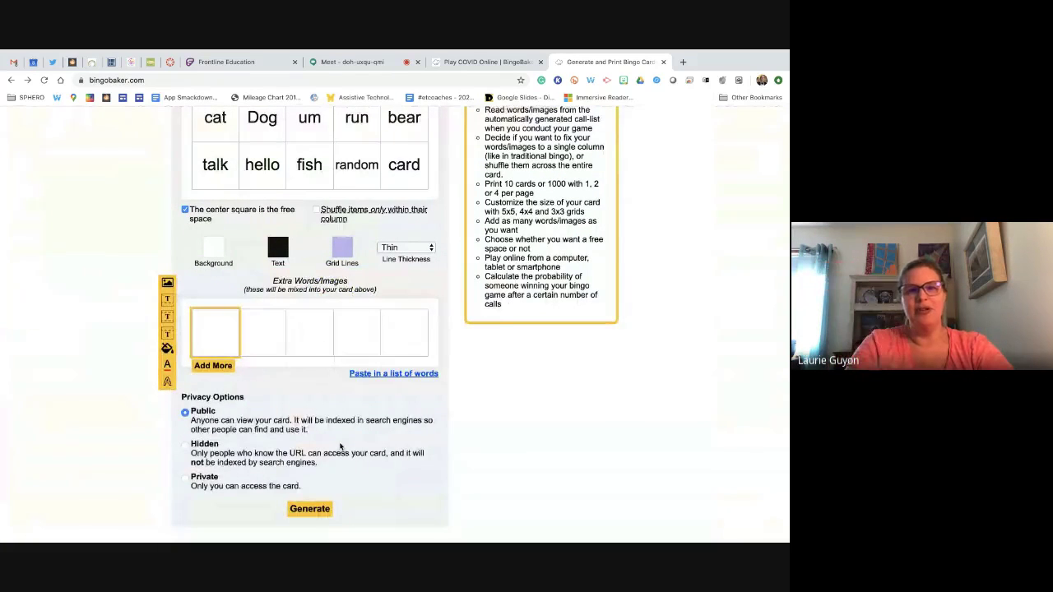
Step: Reveal the box for pasting a list of extra words, leave it empty, and generate the public bingo card
scroll(340, 447, "up", 5)
scroll(356, 327, "down", 5)
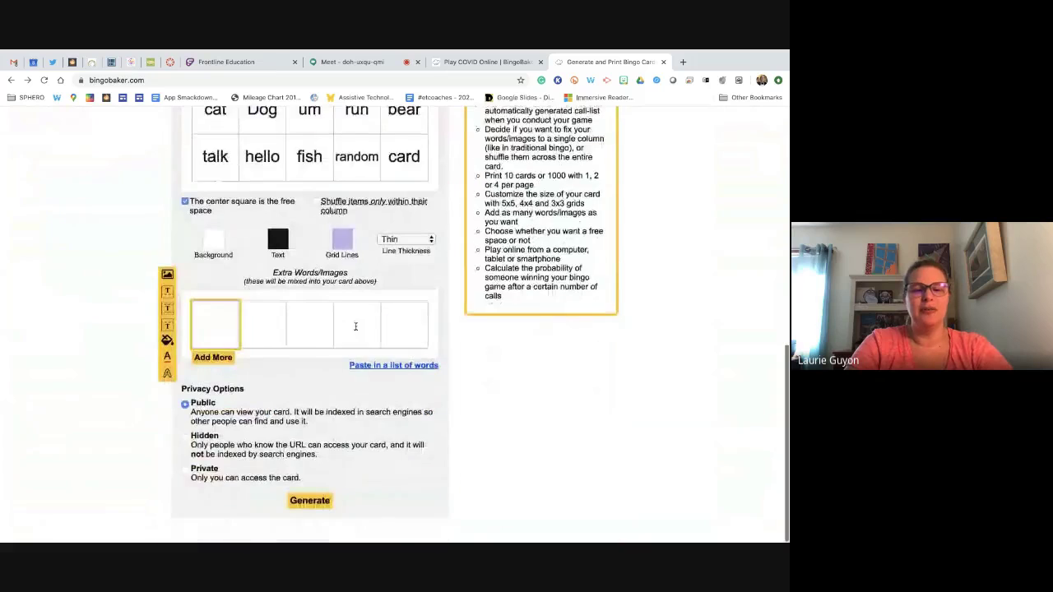
scroll(355, 326, "up", 1)
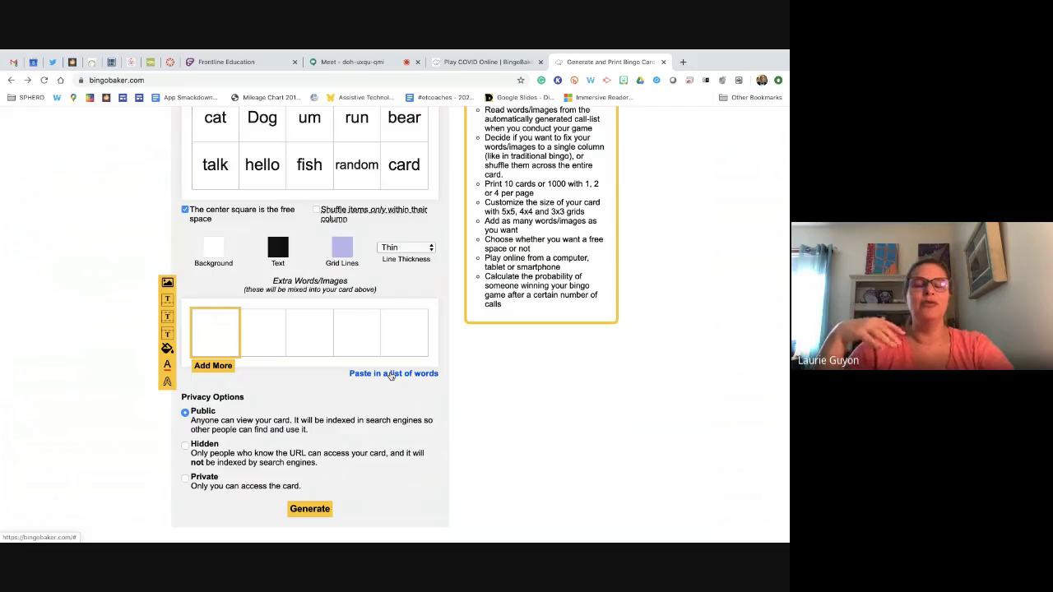
left_click(392, 374)
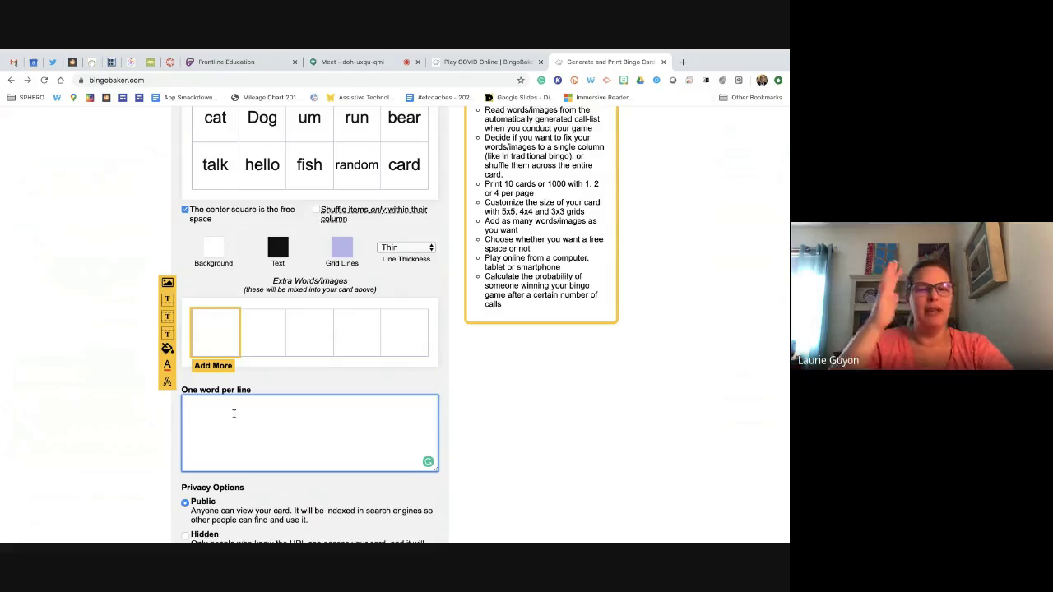
scroll(234, 414, "down", 3)
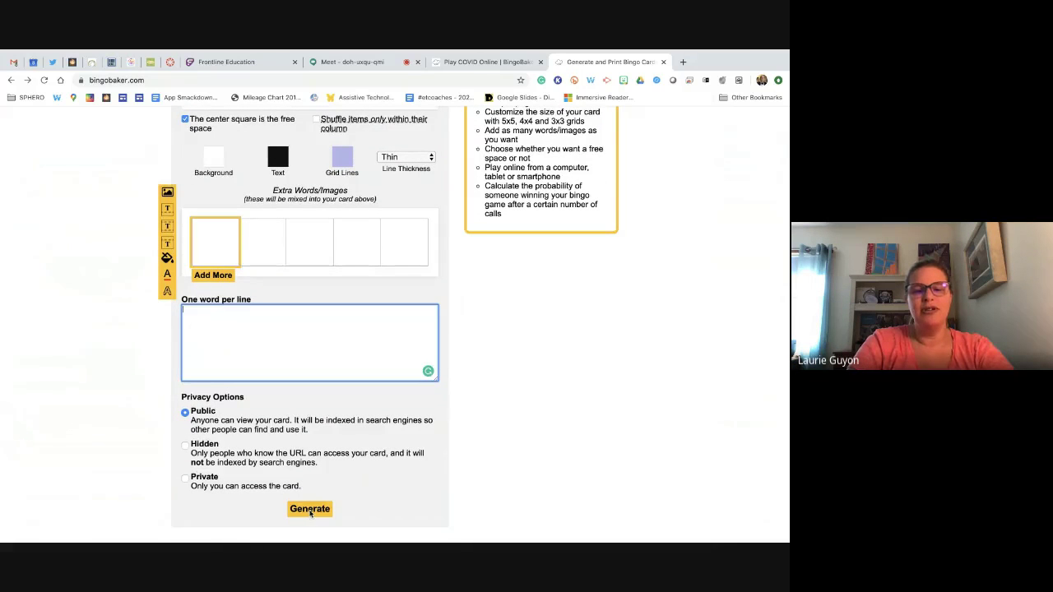
left_click(309, 511)
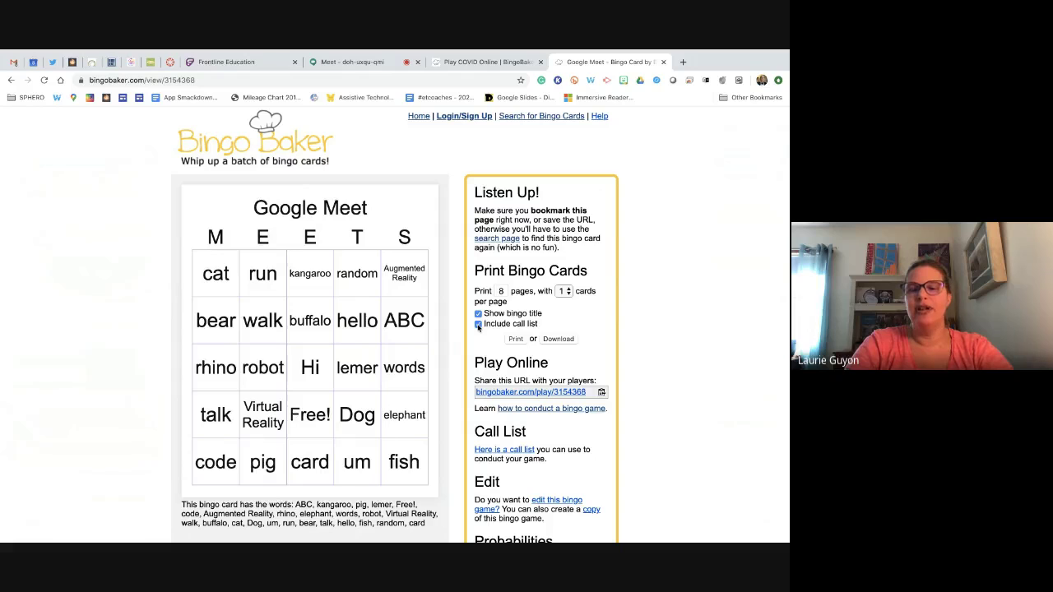
Step: Open the Google Meet game's online play link and generate a unique player card
scroll(481, 337, "down", 2)
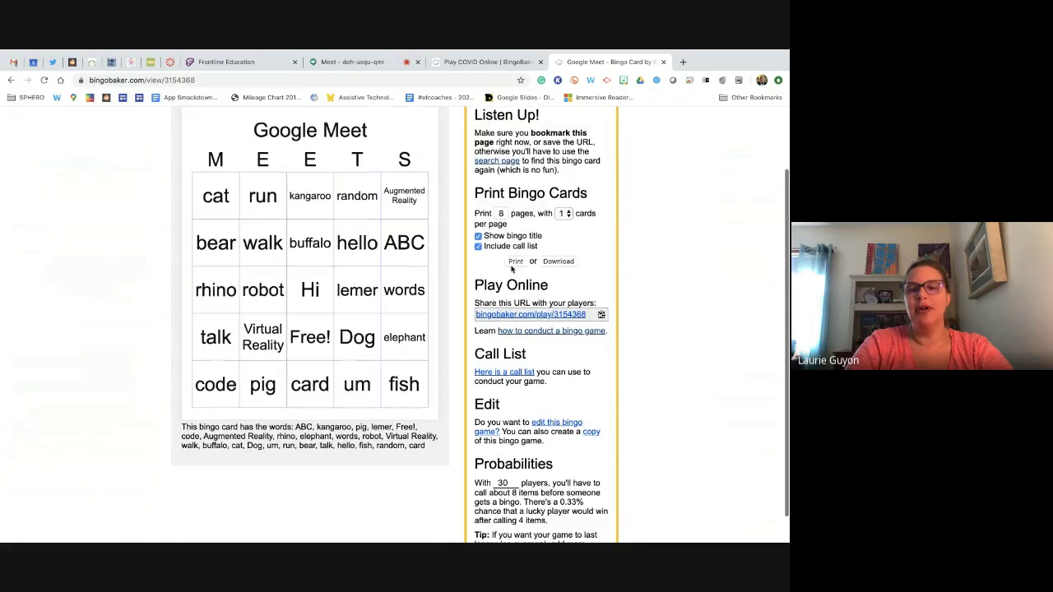
left_click(477, 247)
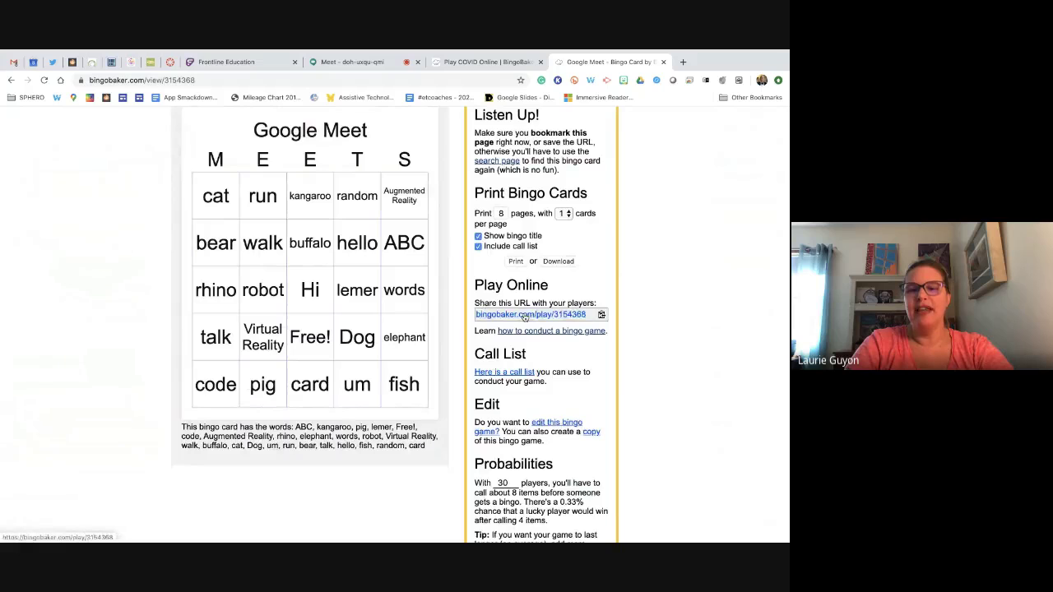
left_click(525, 316)
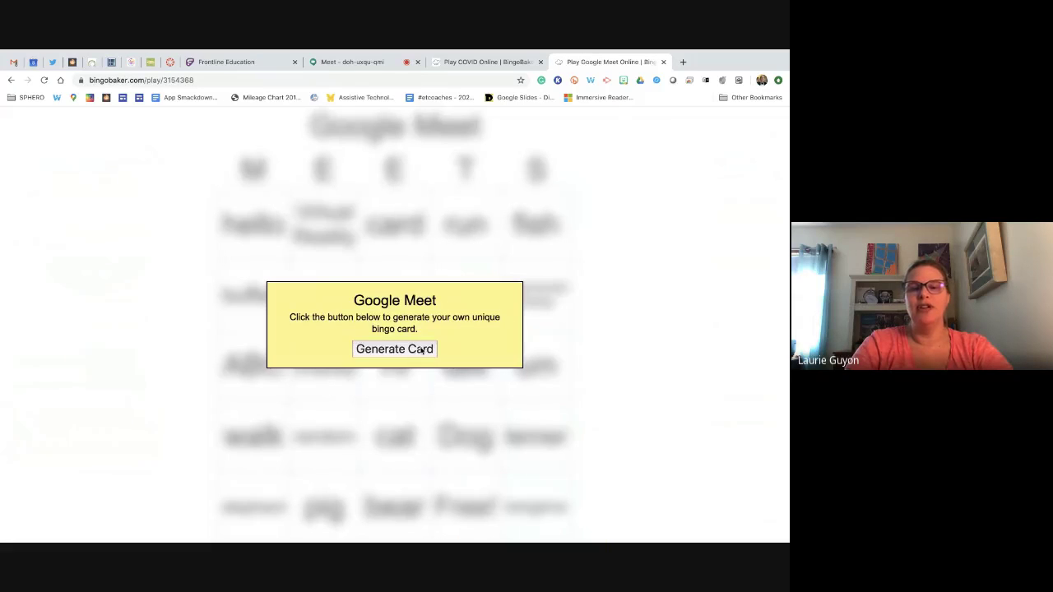
left_click(421, 349)
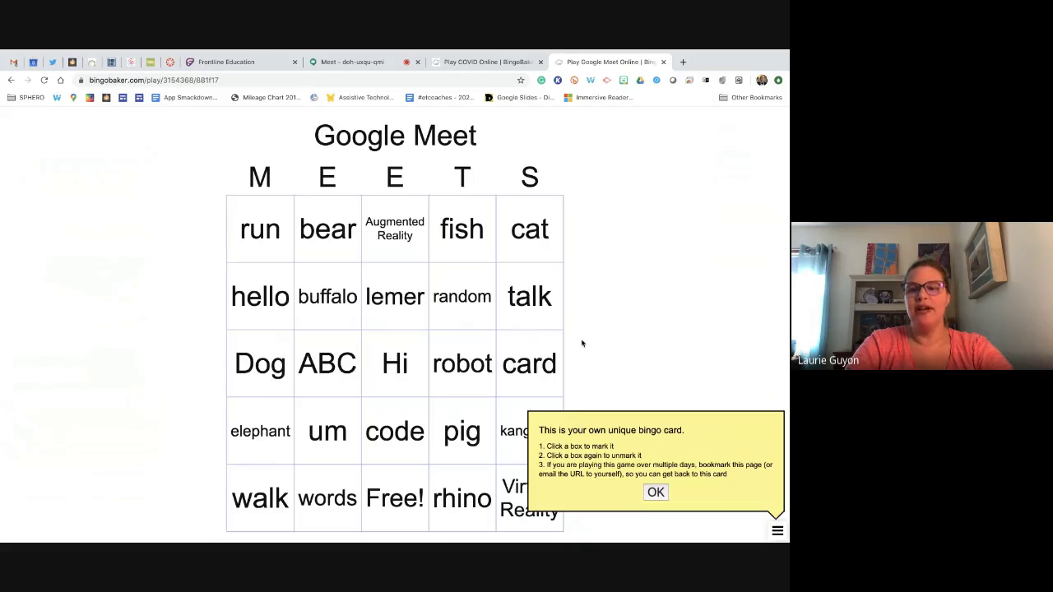
Step: Select the COVID game's web address in its browser tab, and return to the Google Meet player card
left_click(496, 59)
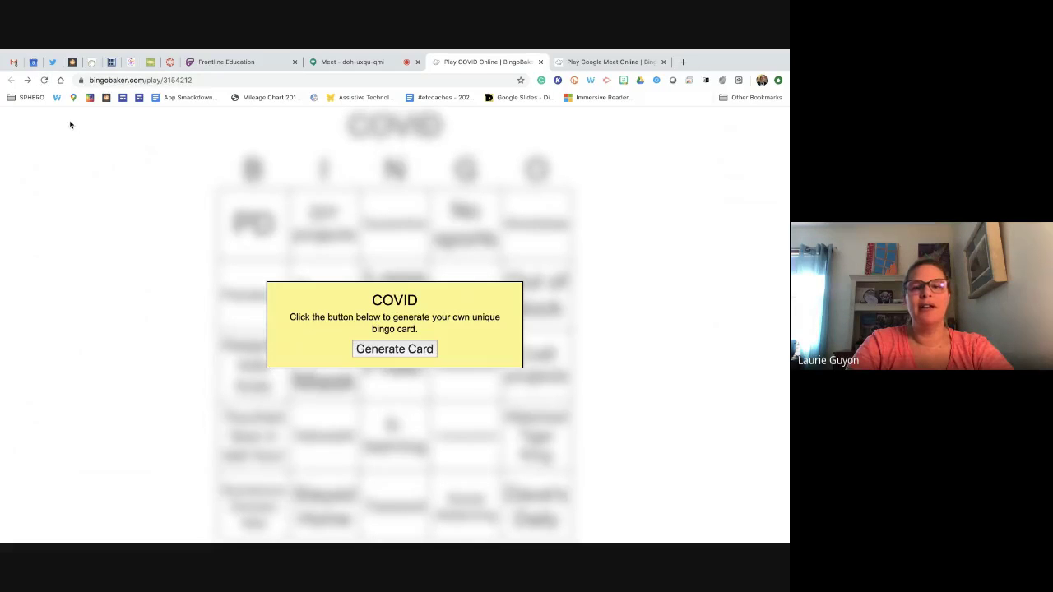
left_click(442, 82)
left_click(608, 62)
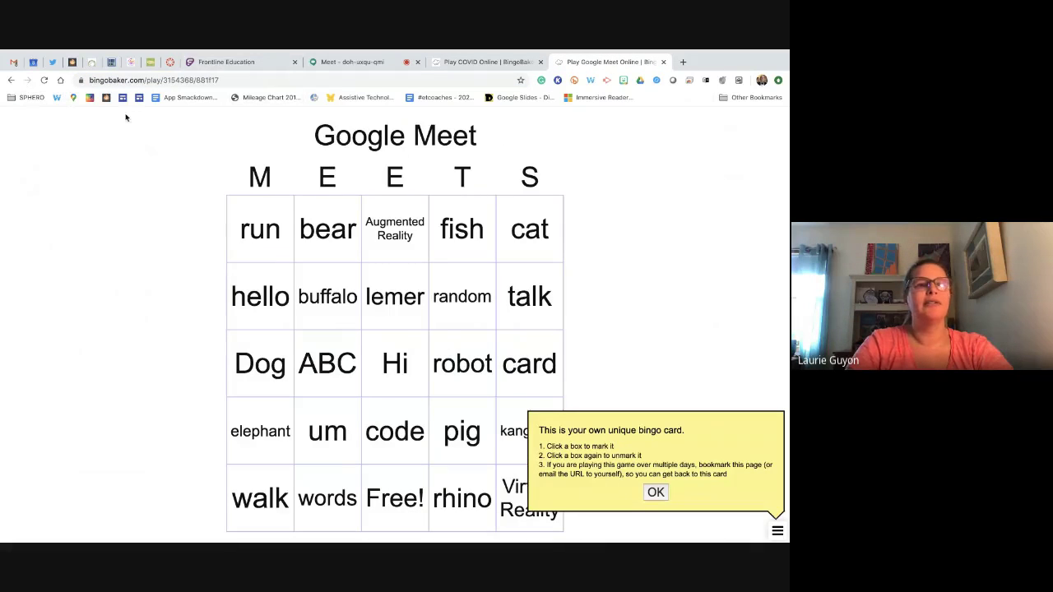
Step: Go back to the Google Meet card's overview page and highlight the play URL to share with players
left_click(11, 80)
left_click(13, 80)
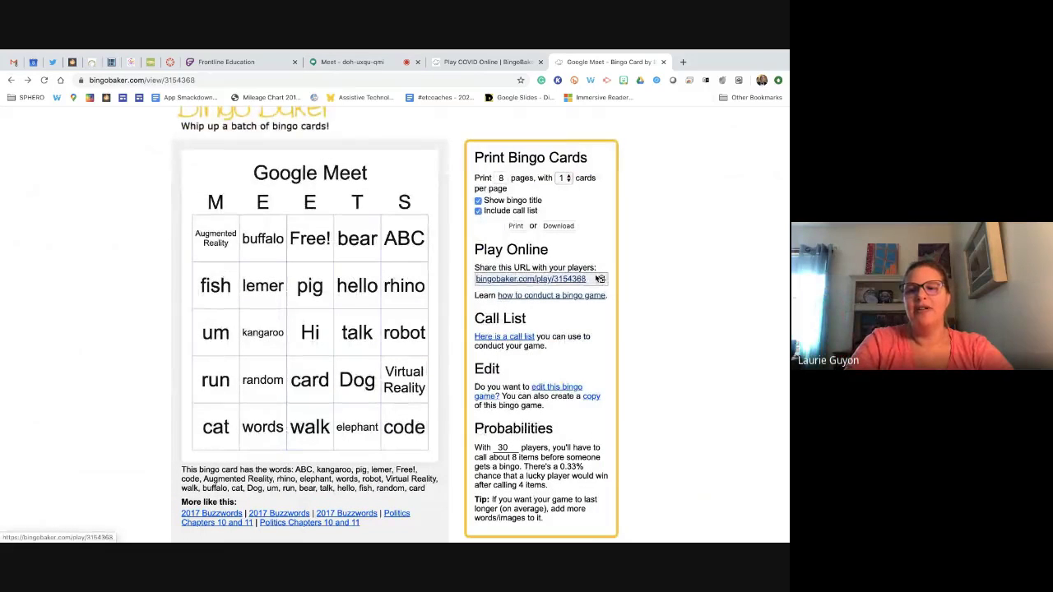
triple_click(455, 278)
left_click(477, 278)
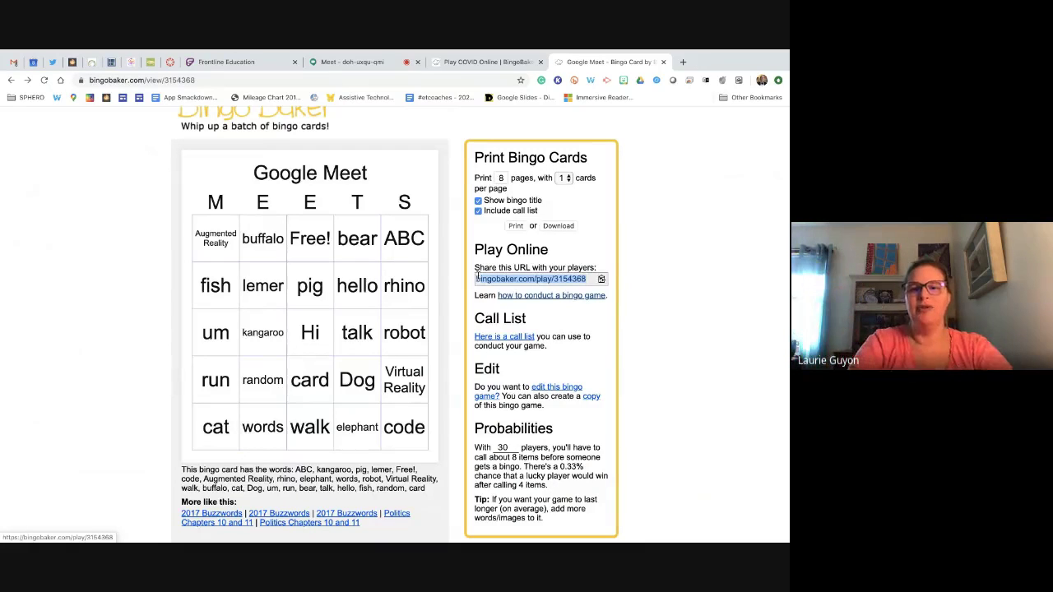
left_click(567, 345)
Step: View the Google Meet card's call list, checking the COVID game's tab before returning to the list
left_click(521, 337)
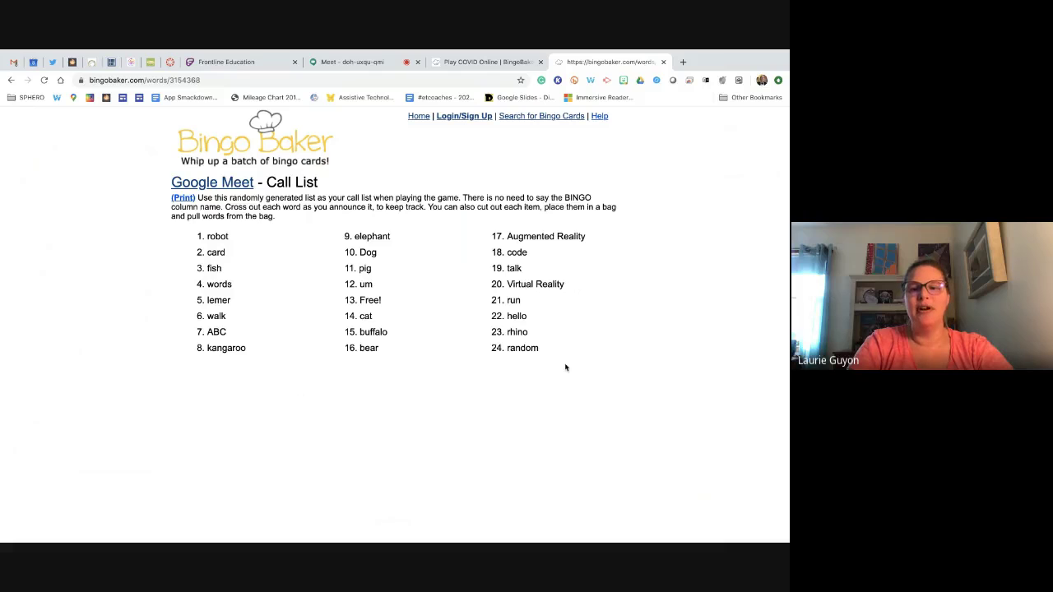
left_click(492, 62)
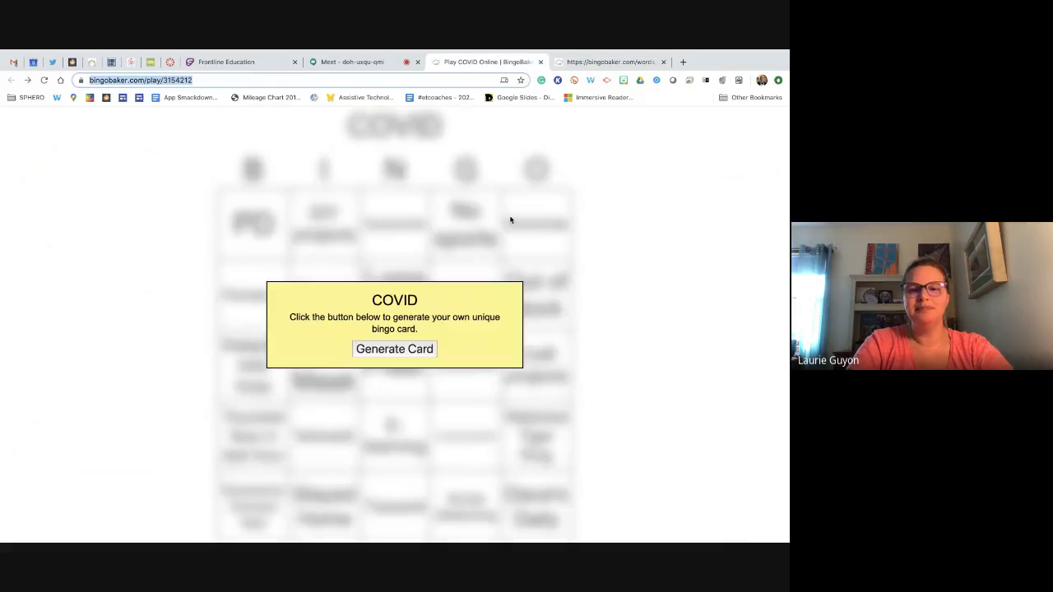
left_click(591, 62)
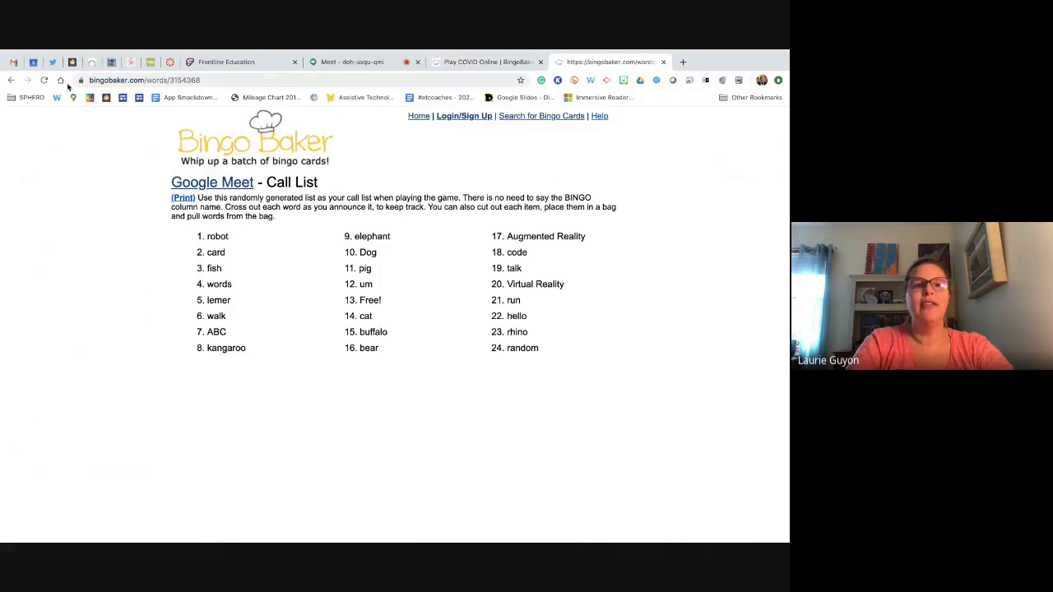
Step: Go back to the card's overview page and set the number of players for the winning probabilities to 10
left_click(11, 80)
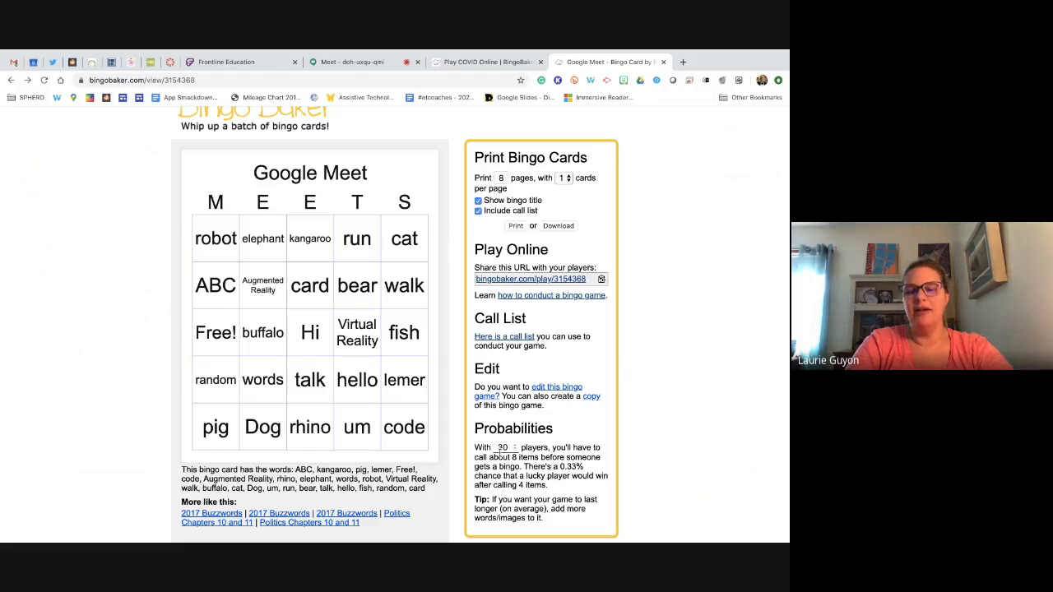
left_click(515, 451)
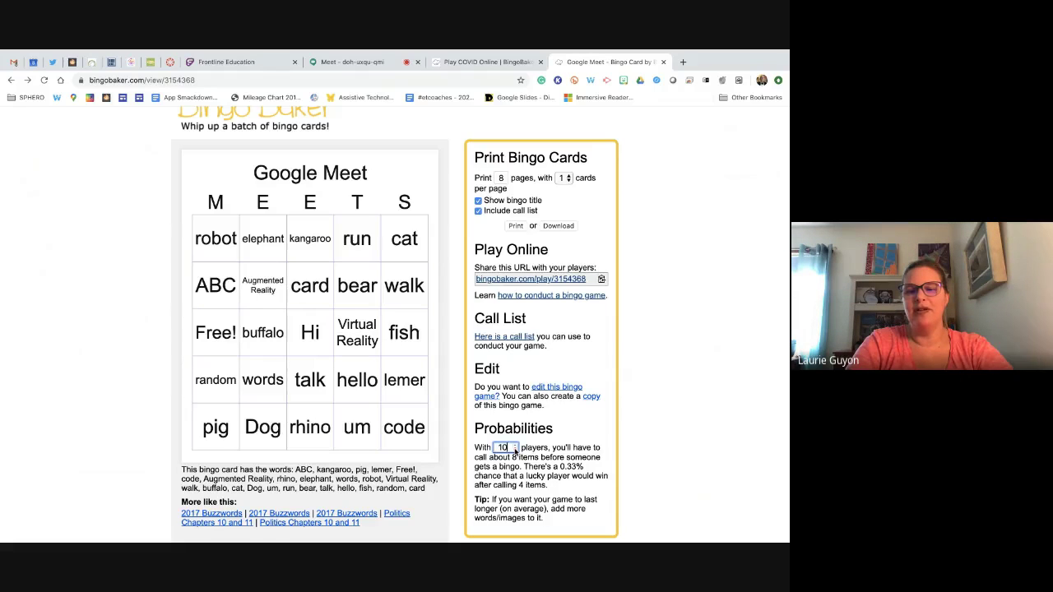
left_click(516, 452)
left_click(531, 429)
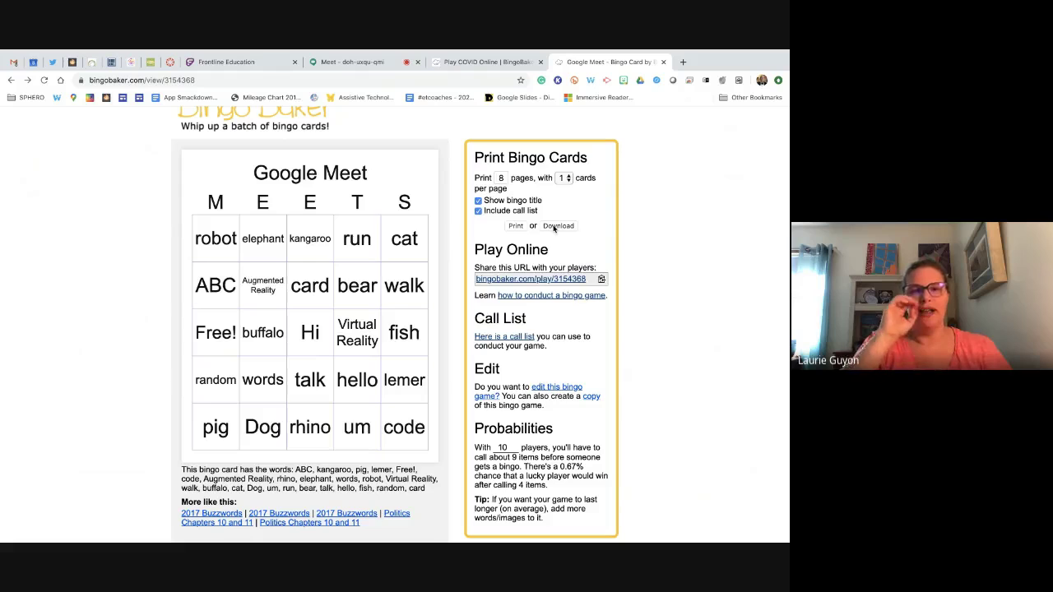
Step: Try to print and download 8 pages of the Google Meet card with 4 cards per page, dismissing the notices
left_click(565, 177)
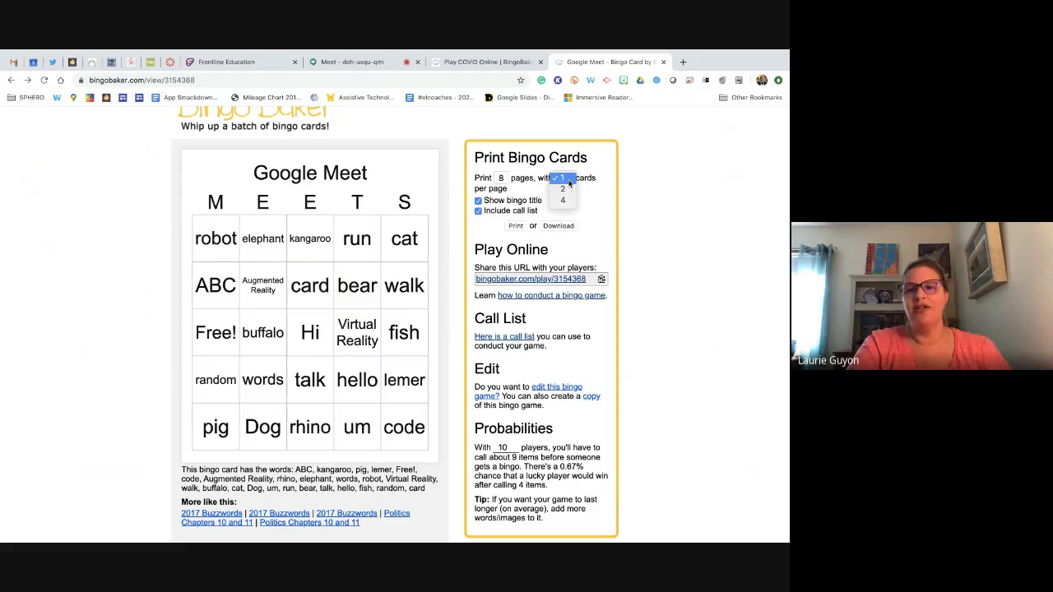
left_click(563, 207)
left_click(517, 227)
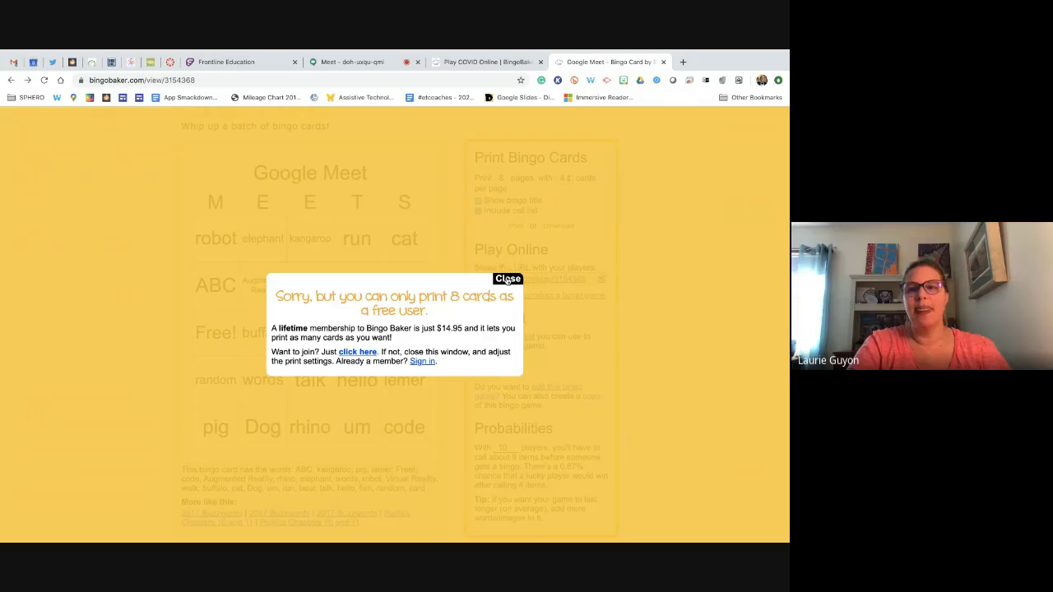
left_click(508, 280)
left_click(559, 226)
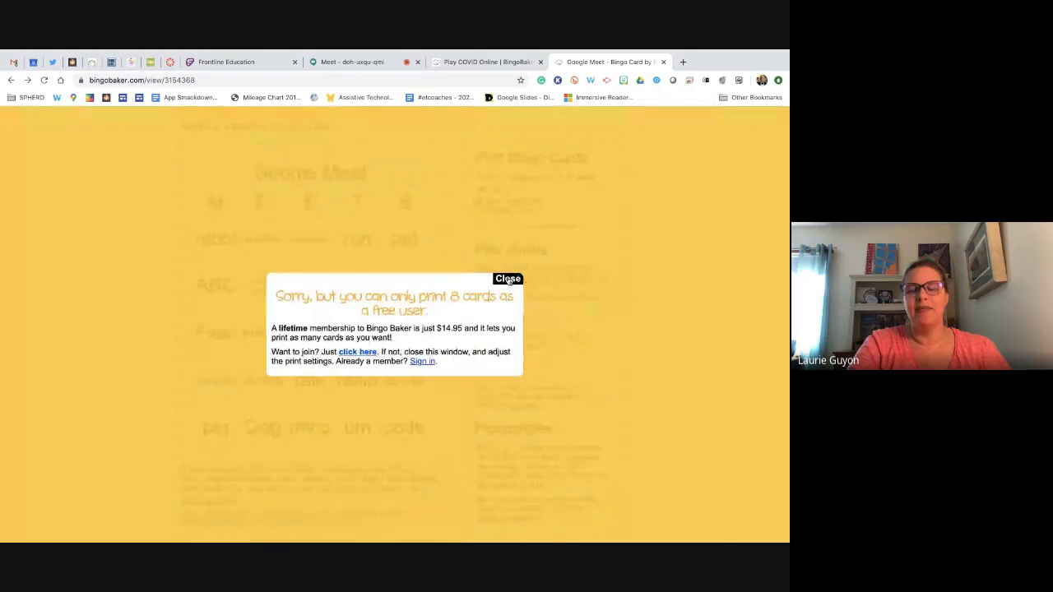
left_click(509, 280)
Step: Set the print layout to 1 card per page and open the printable version of the 8 pages
left_click(568, 178)
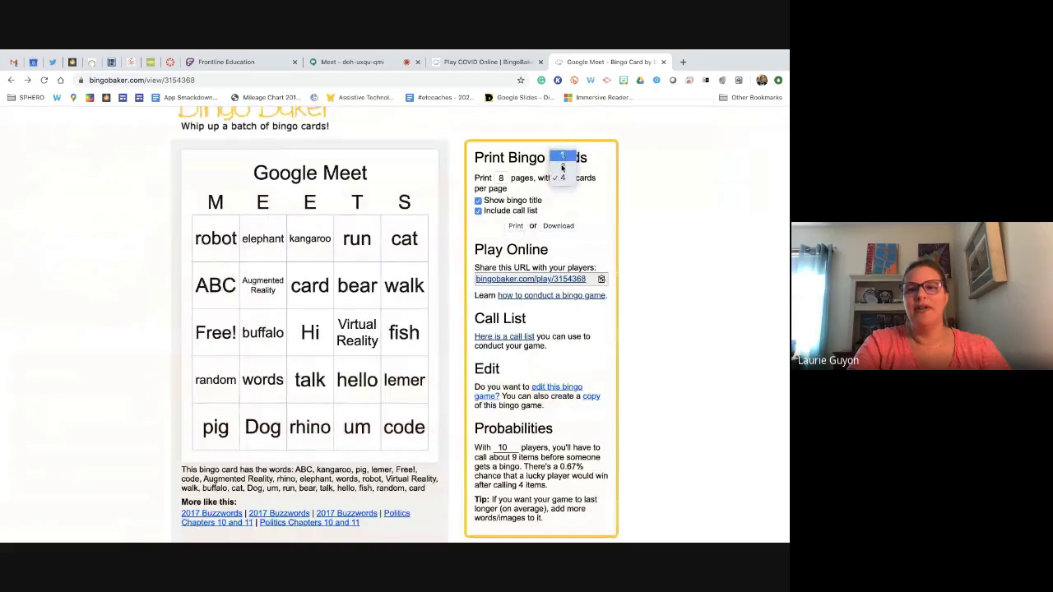
left_click(562, 158)
left_click(515, 225)
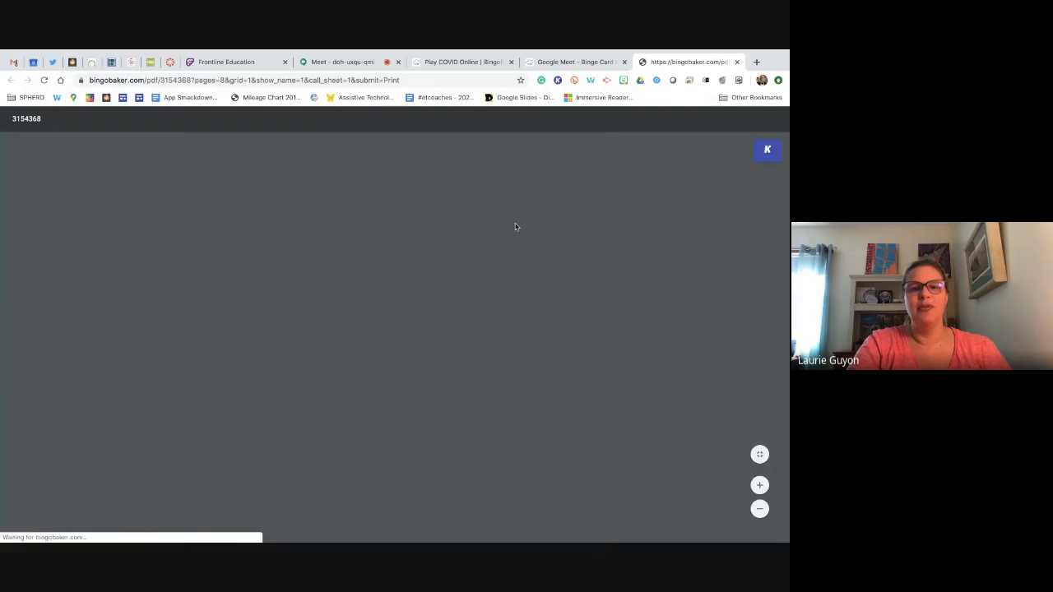
Step: Look through the printable Google Meet bingo cards in the PDF, and close it to return to the card's overview
scroll(424, 300, "down", 5)
scroll(424, 299, "down", 10)
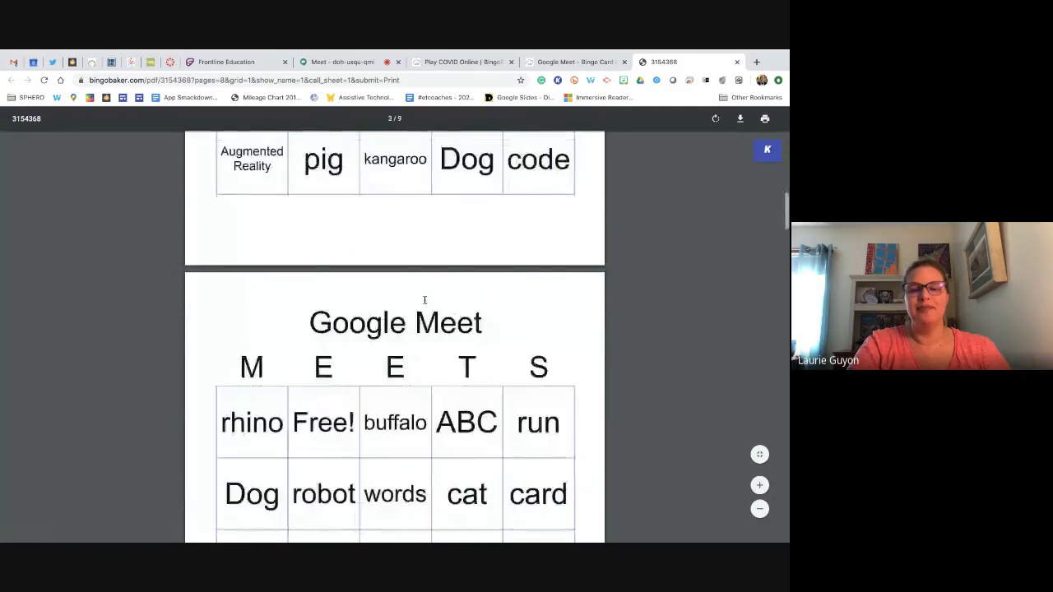
scroll(425, 300, "down", 5)
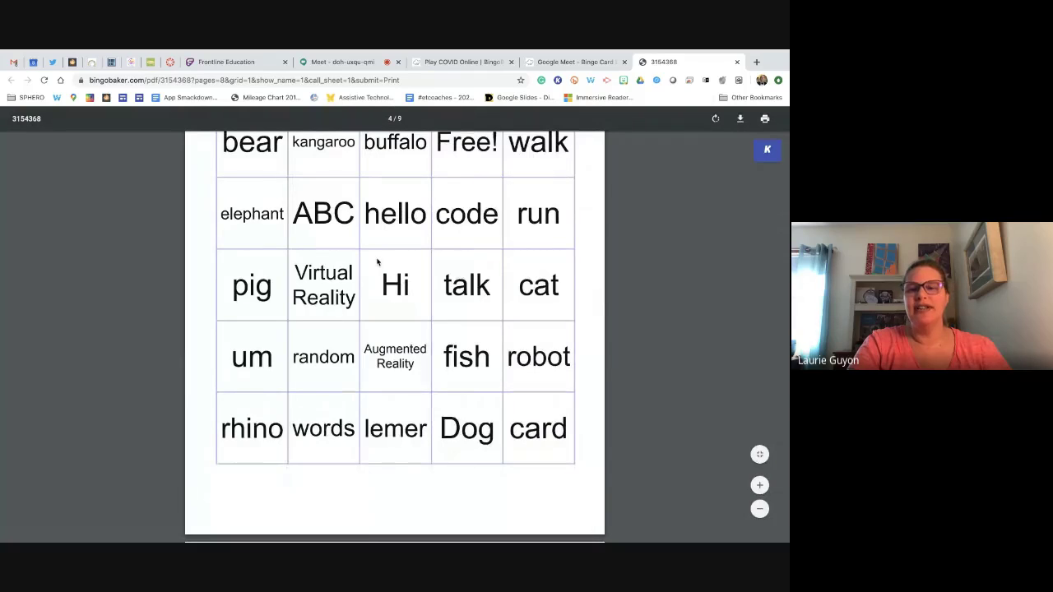
scroll(378, 261, "up", 3)
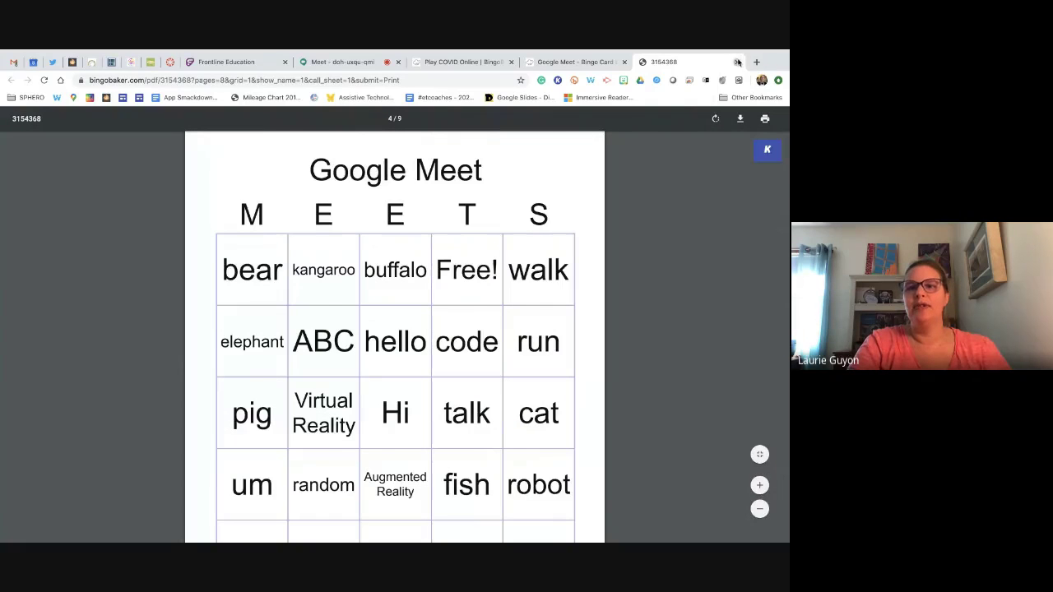
left_click(737, 62)
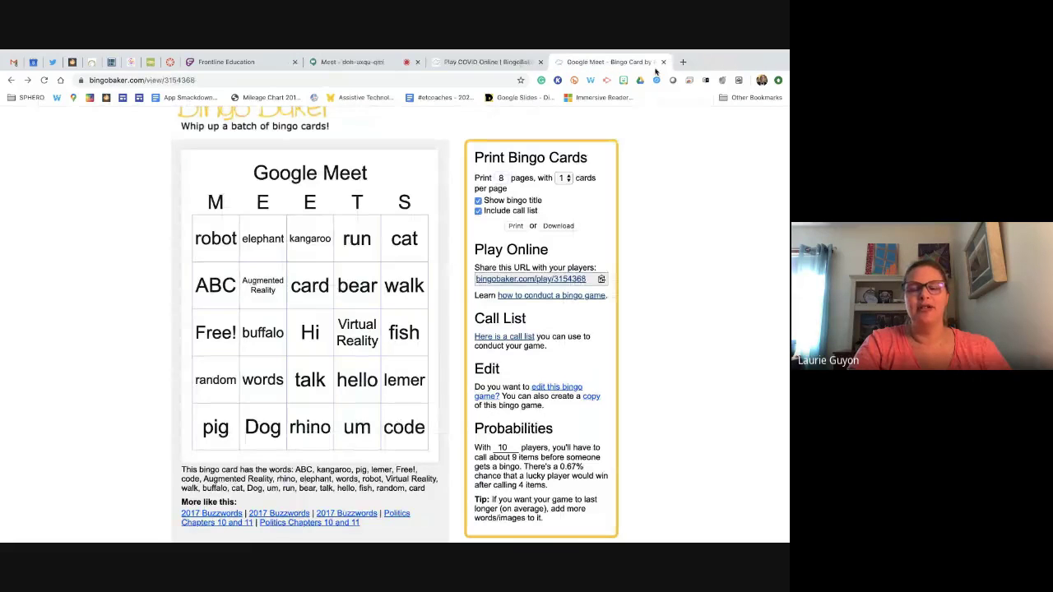
Step: Edit the Google Meet game, replacing the center square's text with "Free" and the first square under S with "bug"
left_click(556, 387)
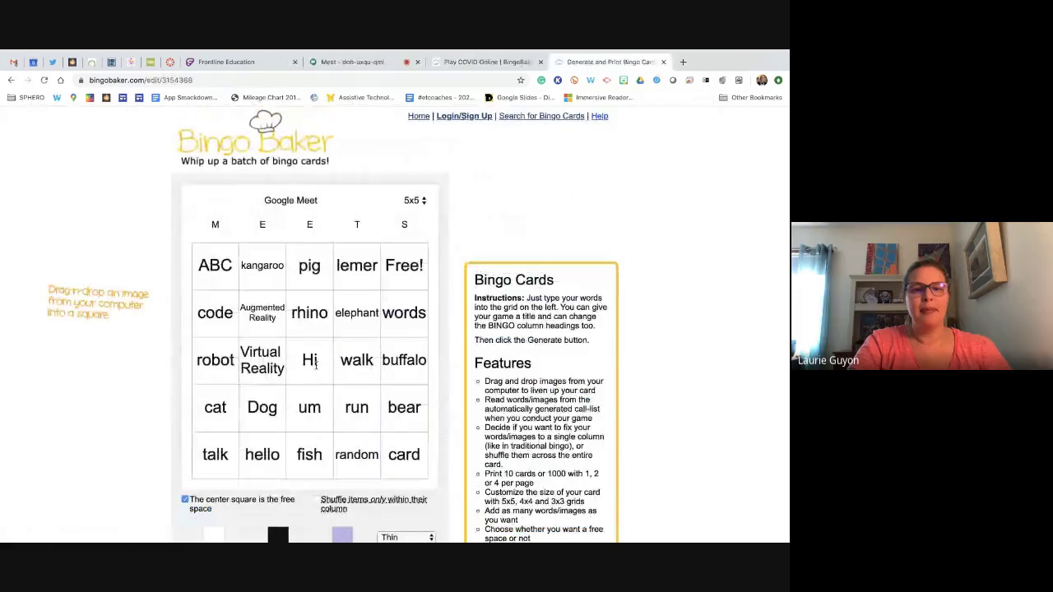
left_click(304, 360)
key("BackSpace")
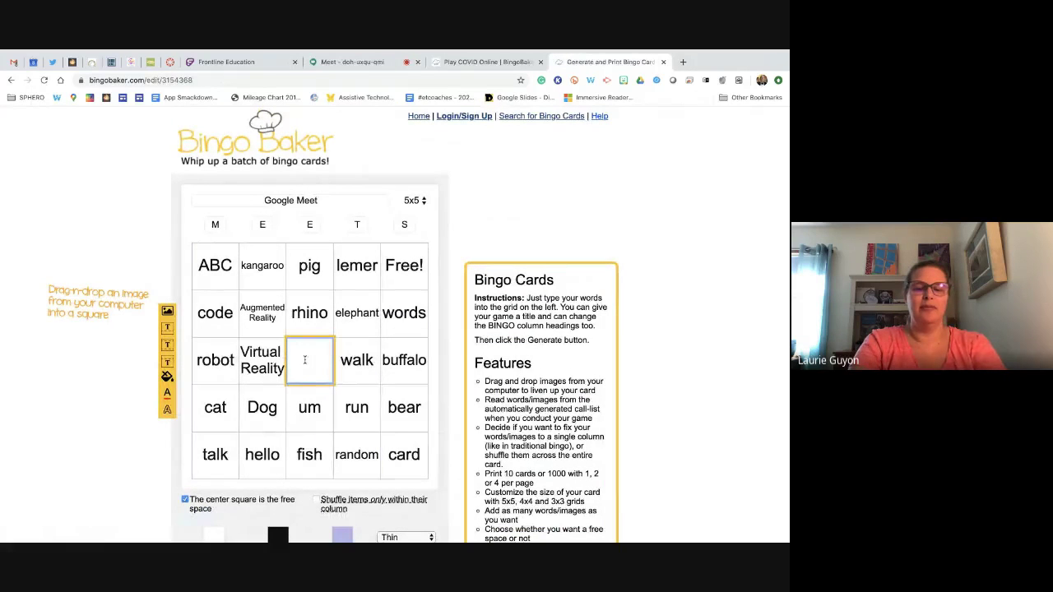
type("Free")
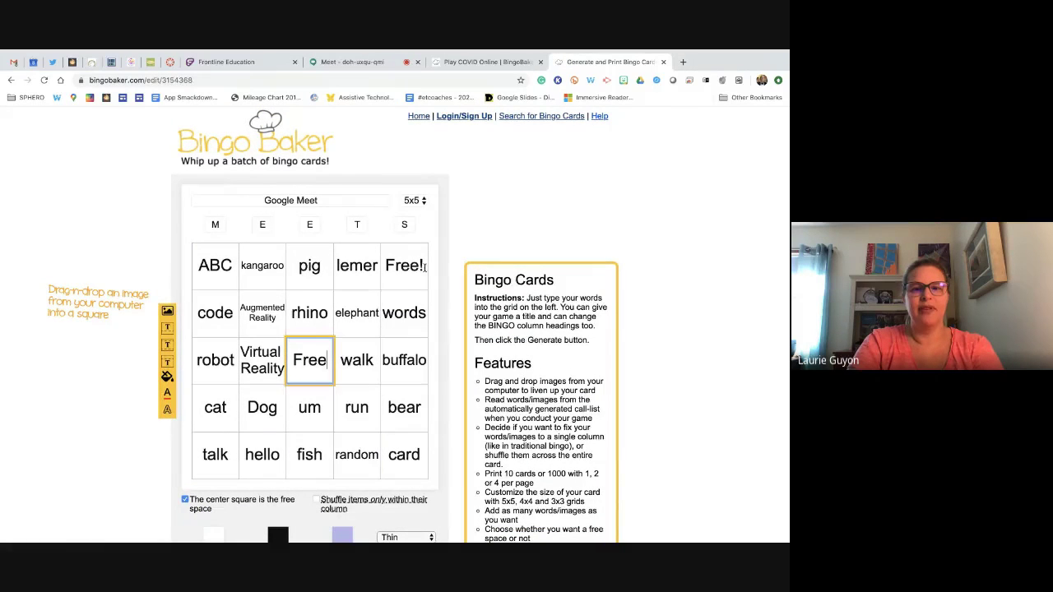
left_click(385, 265)
key("BackSpace")
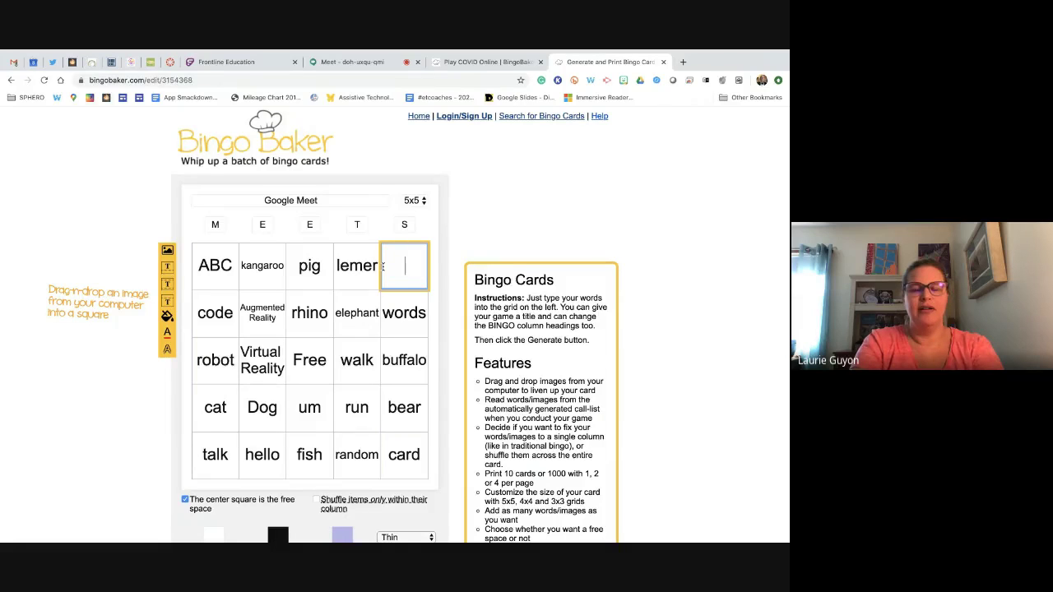
type("bug")
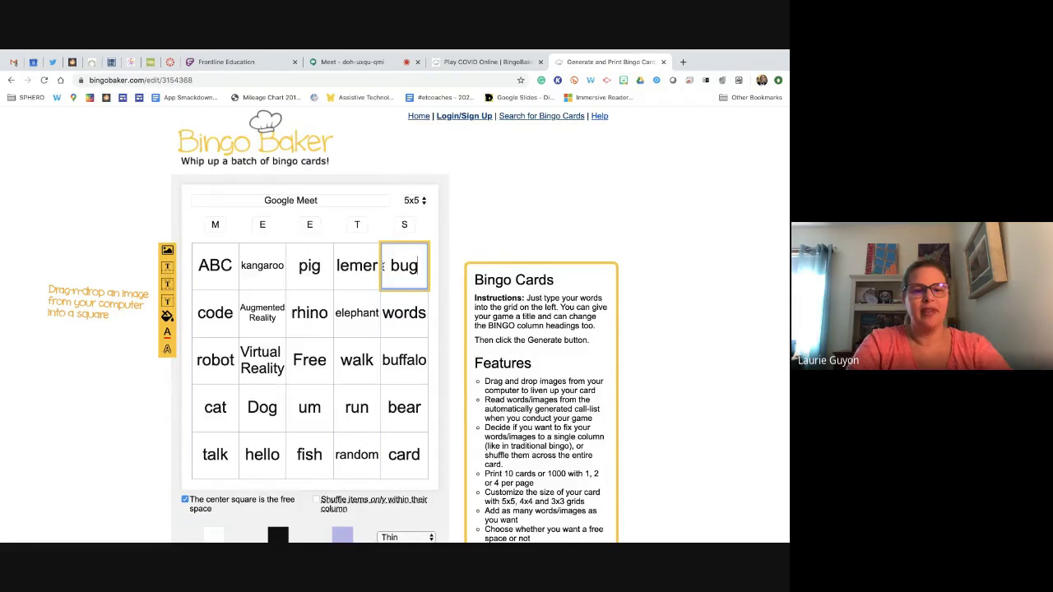
Step: Restrict shuffling of items to within their column and regenerate the Google Meet card
scroll(382, 265, "down", 2)
scroll(383, 266, "down", 1)
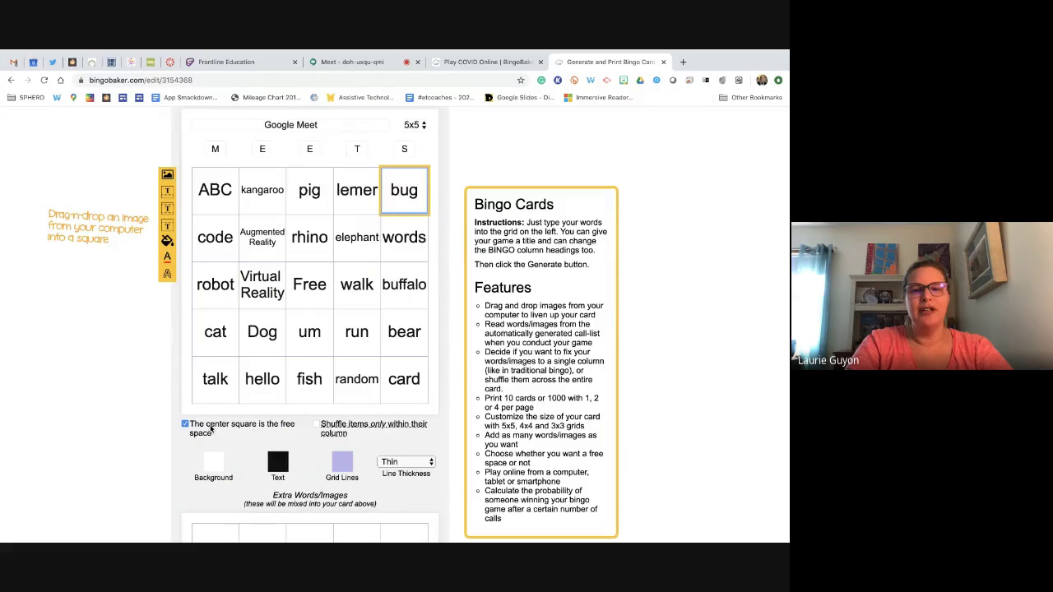
left_click(317, 425)
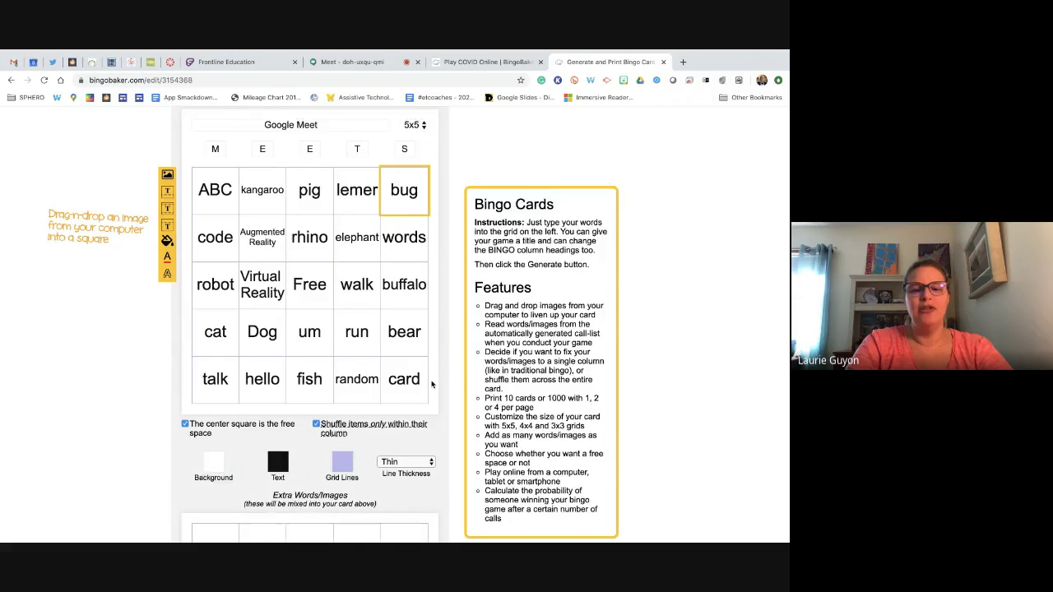
scroll(432, 385, "down", 1)
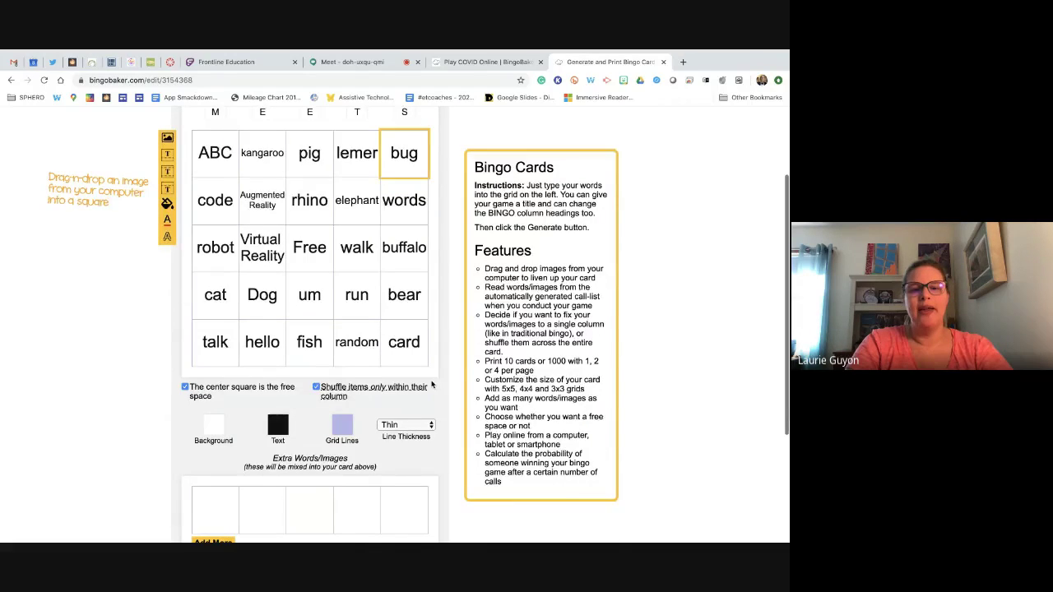
scroll(433, 385, "down", 5)
left_click(316, 488)
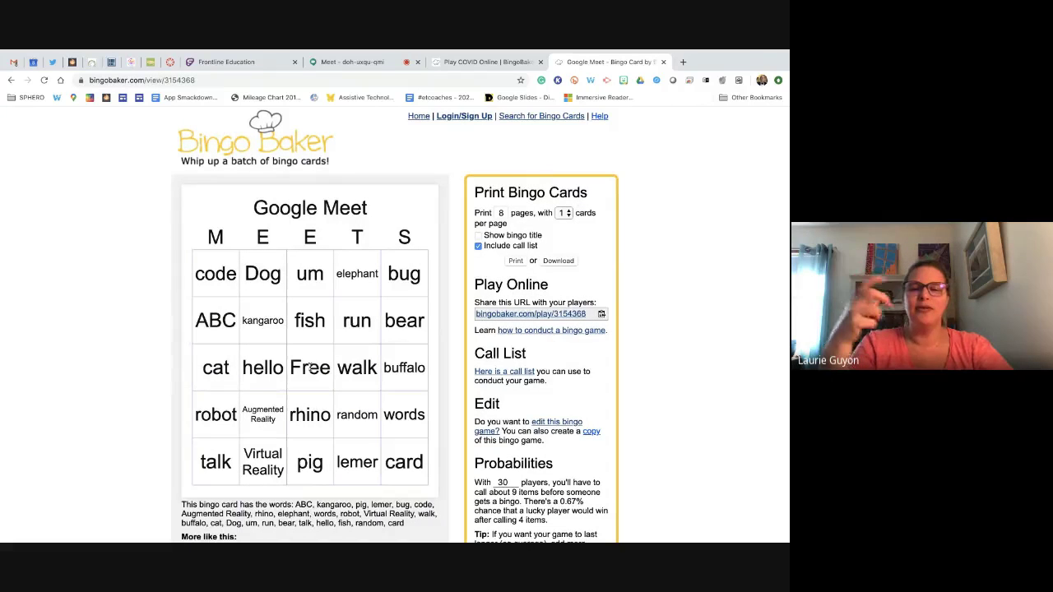
Step: Review the regenerated card's overview page, and check the Google Meet call before returning to the card
scroll(453, 415, "down", 1)
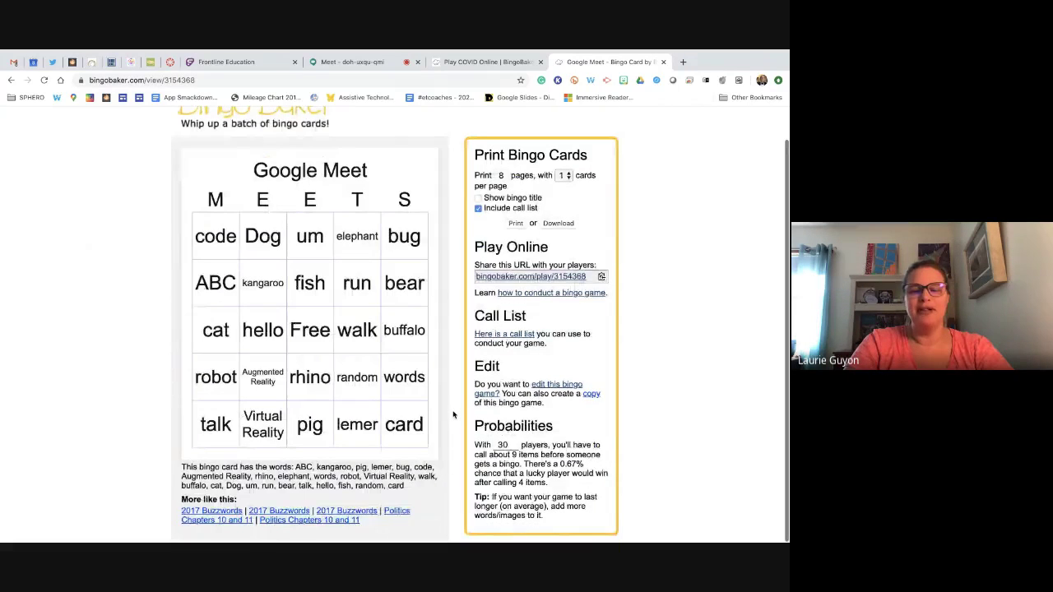
scroll(452, 415, "up", 1)
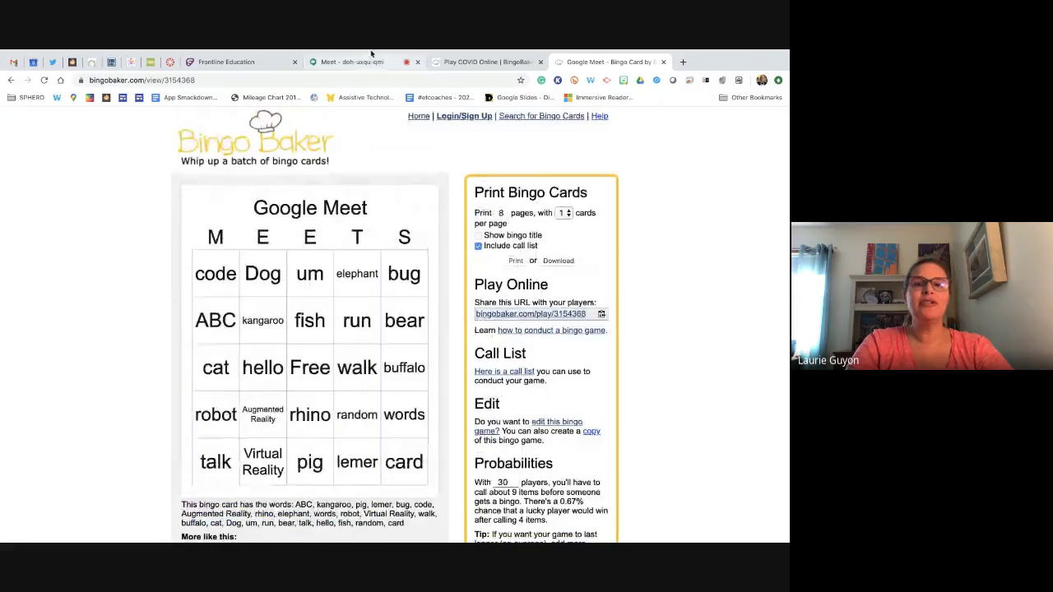
left_click(372, 64)
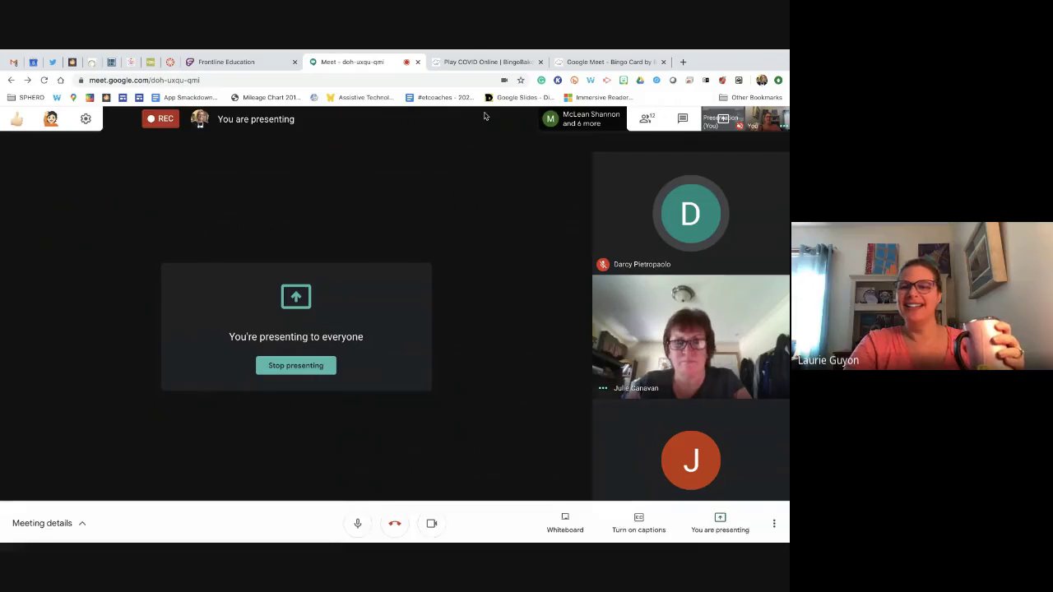
left_click(588, 62)
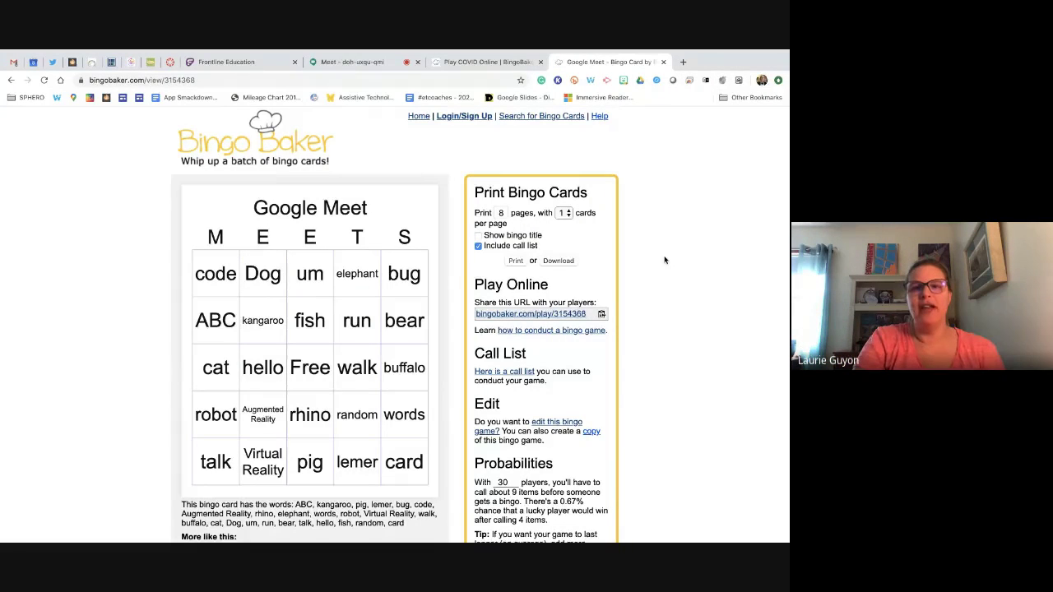
Step: Go to the Bingo Baker home page and set the blank new card's grid size to 3x3
left_click(418, 116)
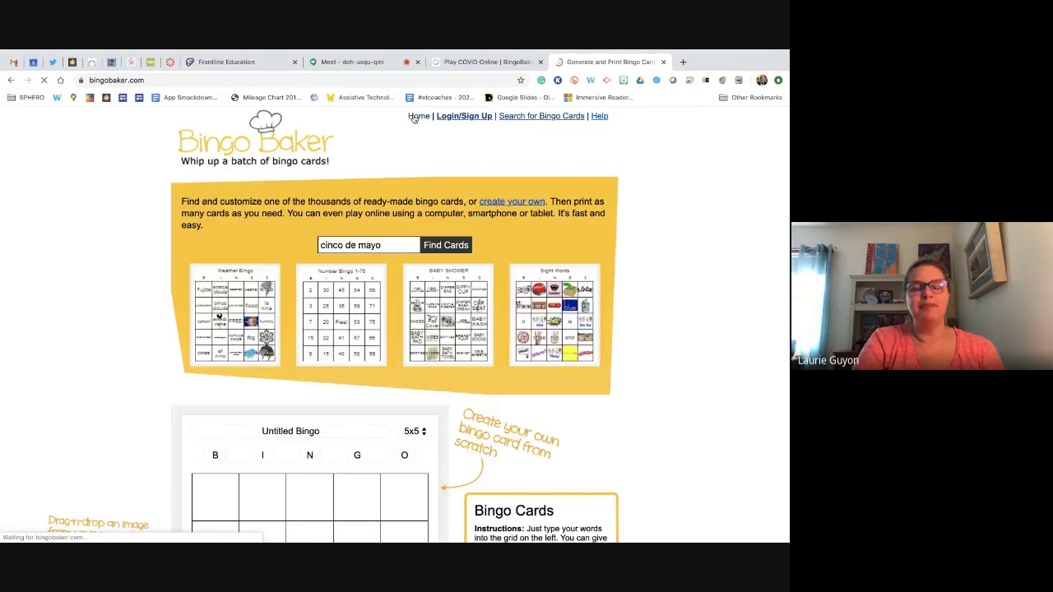
scroll(141, 353, "down", 3)
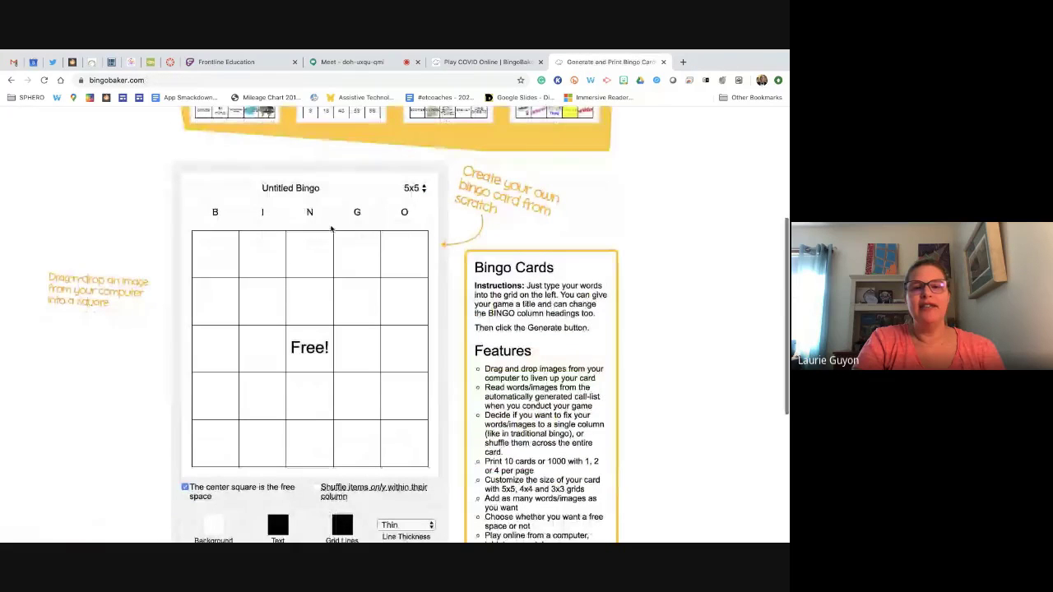
left_click(412, 189)
left_click(416, 215)
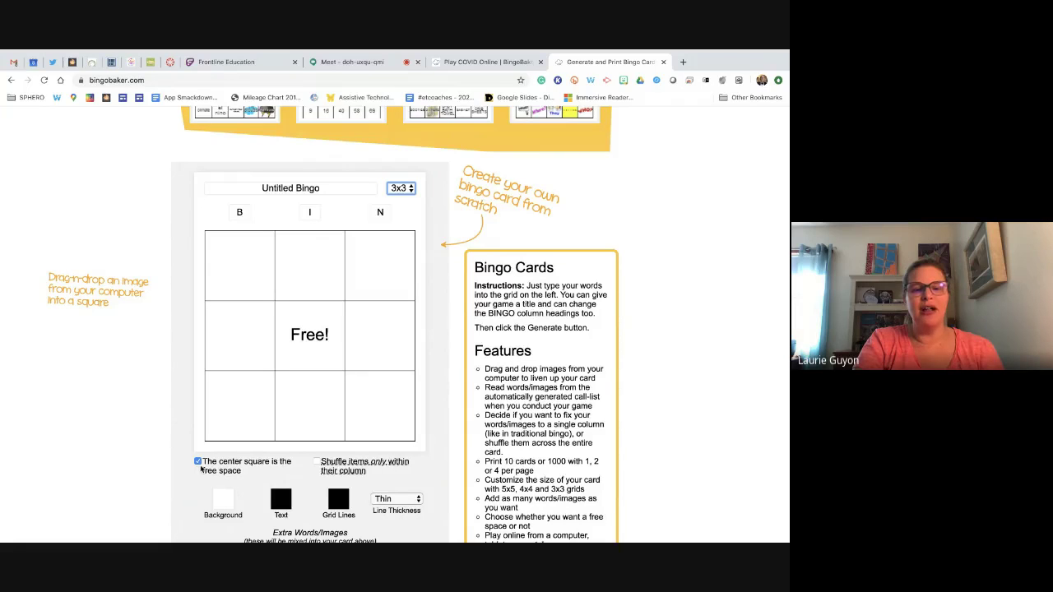
Step: Set the line thickness of the blank card's grid to Thick
scroll(200, 469, "down", 2)
scroll(200, 468, "down", 4)
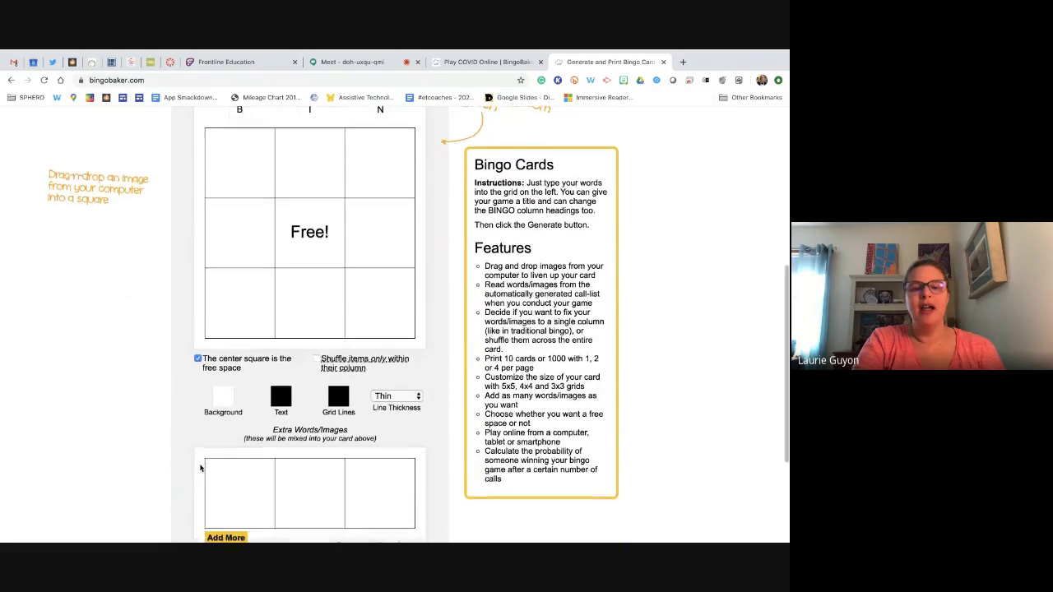
left_click(407, 312)
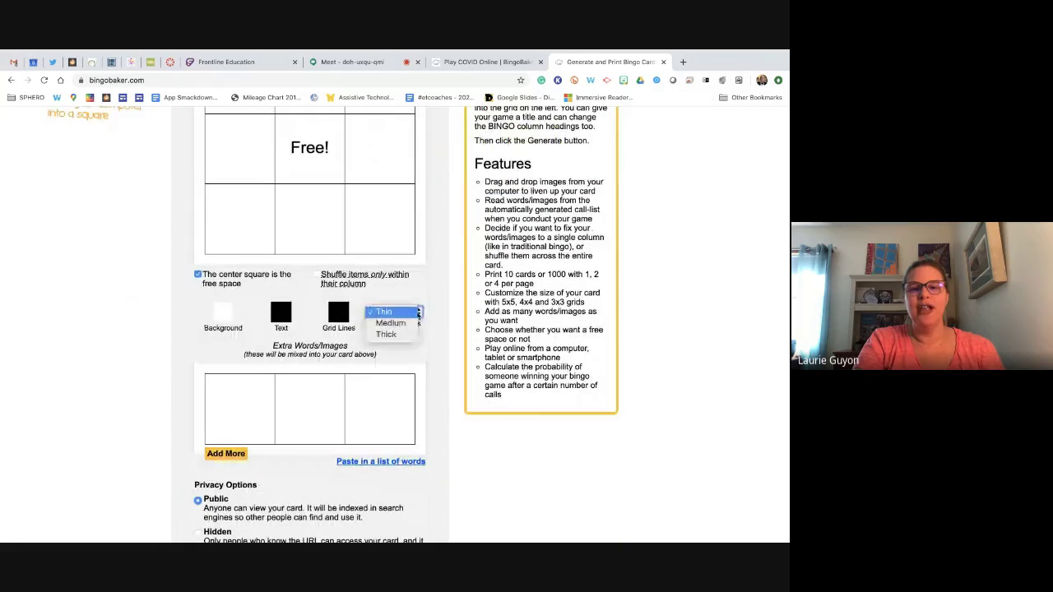
left_click(406, 337)
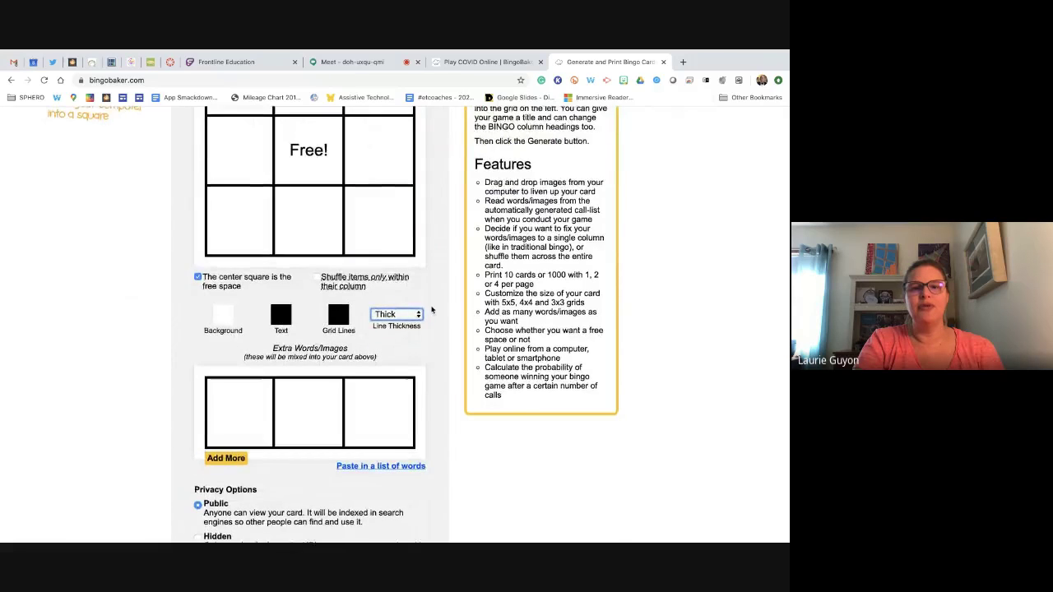
Step: Change the three column headings of the blank 3x3 card to C, A and T
scroll(423, 309, "up", 4)
scroll(433, 310, "up", 1)
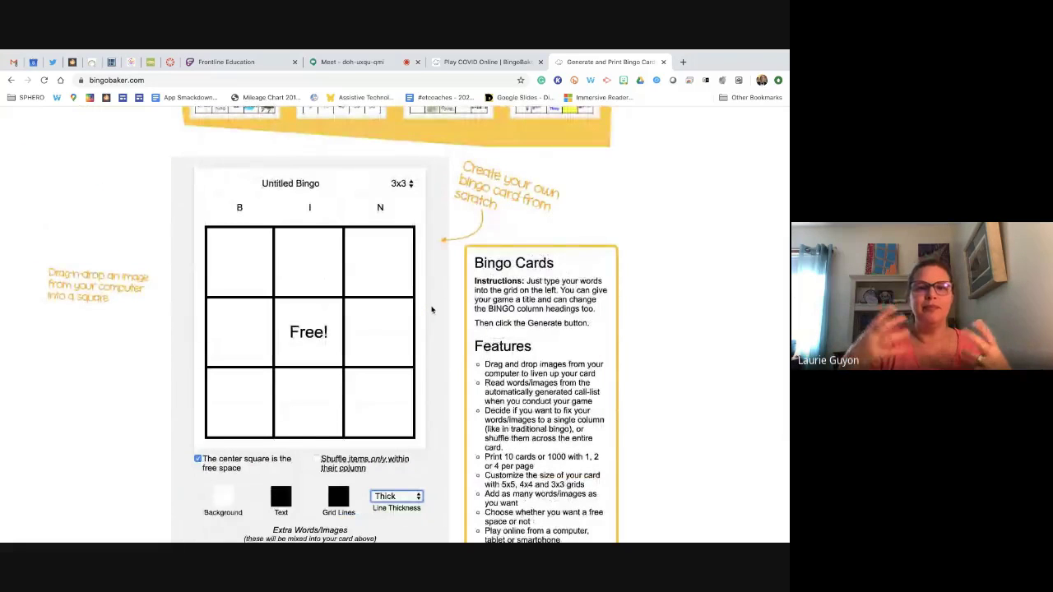
left_click(240, 207)
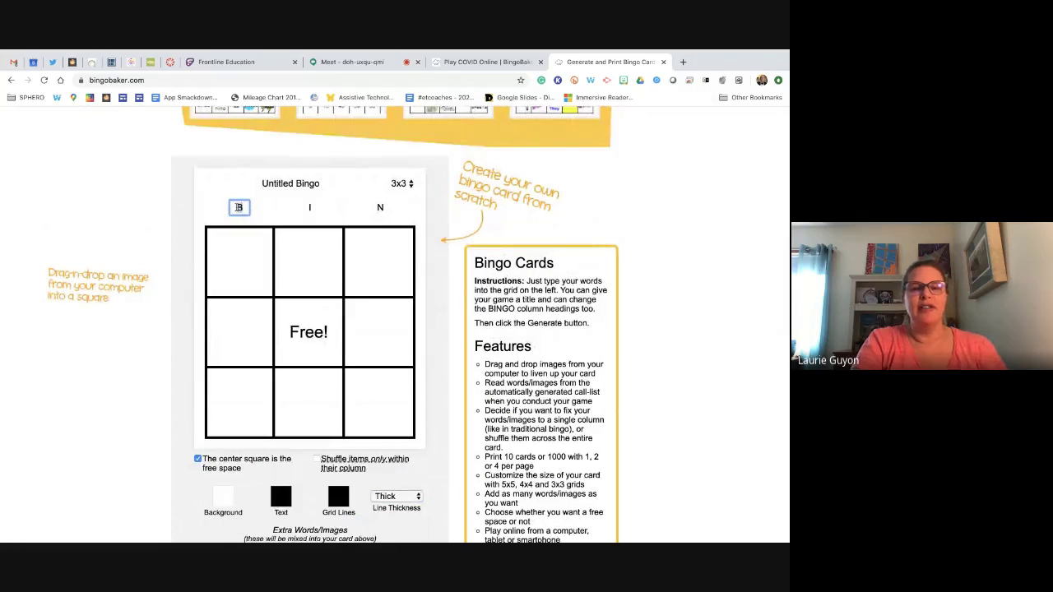
type("C")
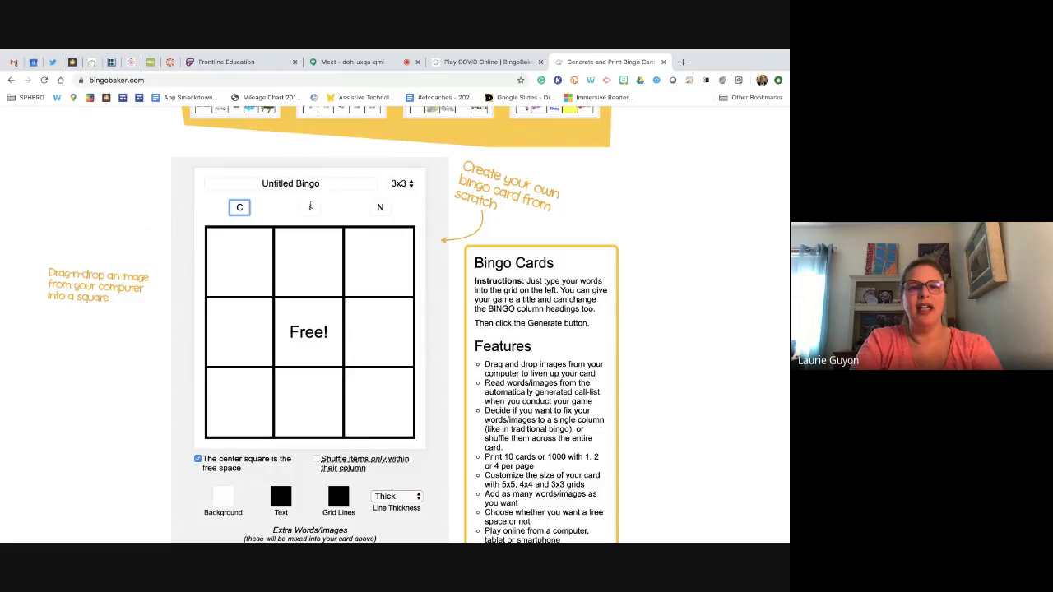
left_click(309, 207)
type("A")
left_click(380, 207)
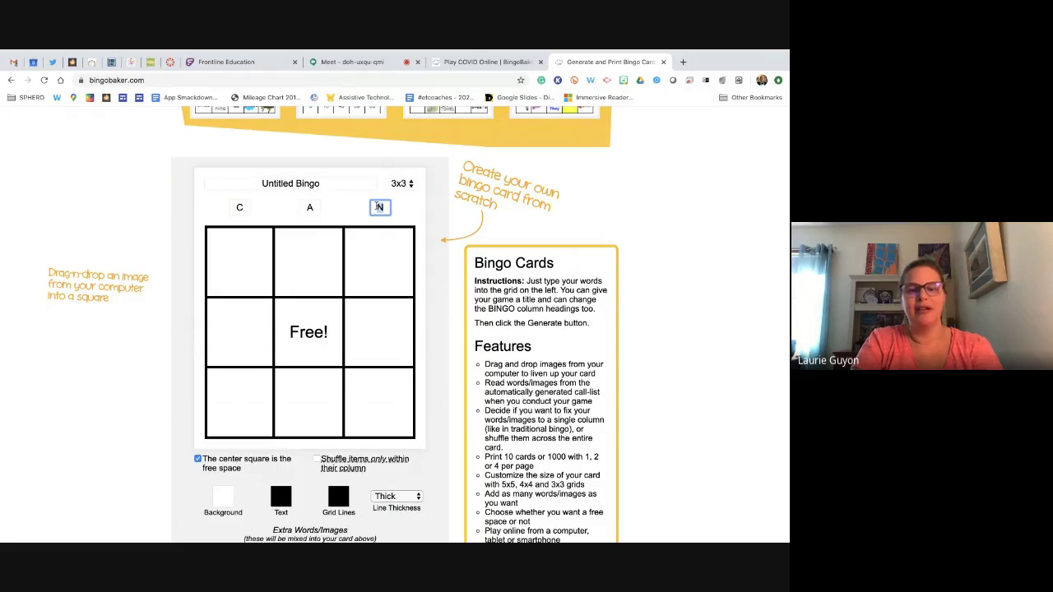
key("BackSpace")
type("T")
left_click(420, 256)
Step: Change the grid line color of the 3x3 card to red, #e02b2b
scroll(421, 257, "down", 2)
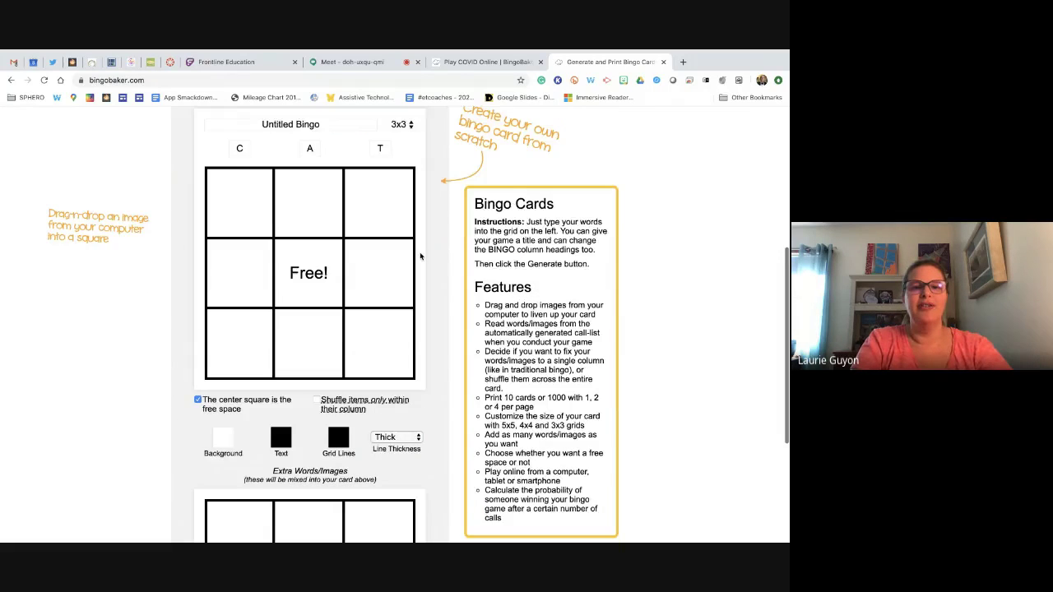
scroll(431, 404, "down", 1)
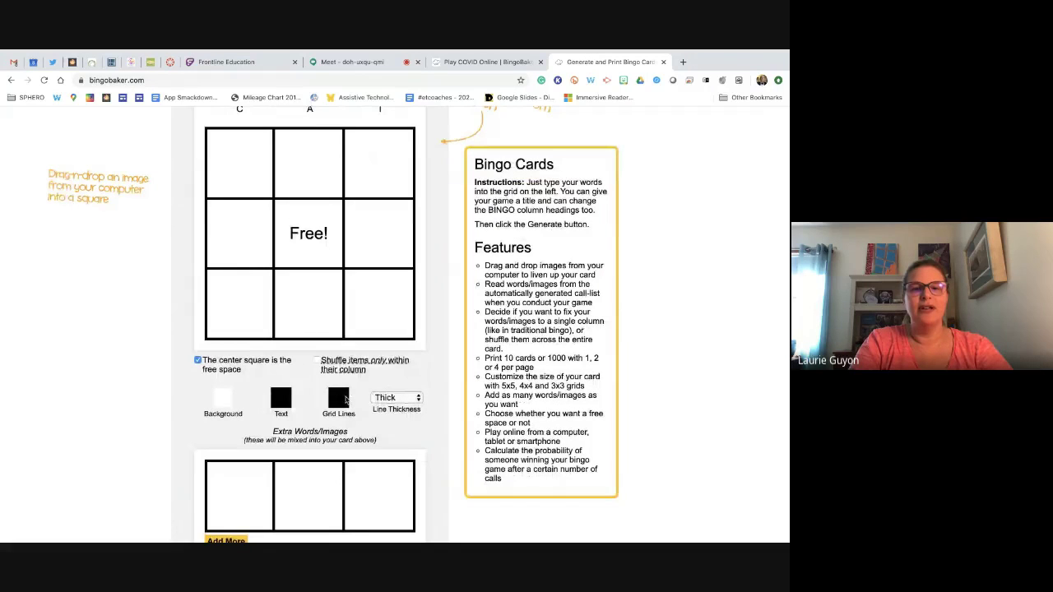
left_click(346, 400)
left_click(429, 278)
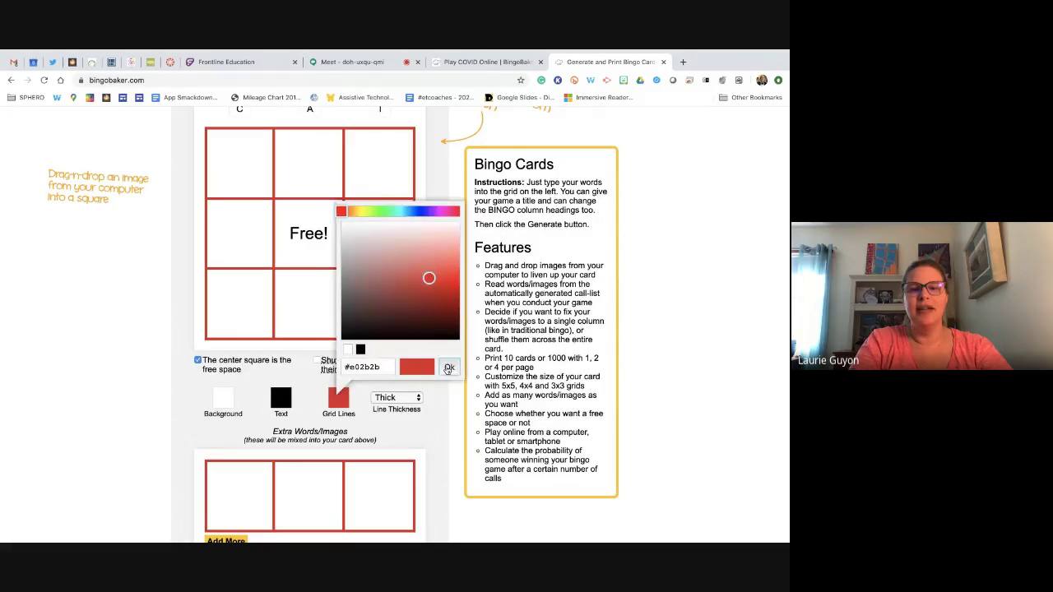
left_click(449, 368)
scroll(446, 368, "down", 5)
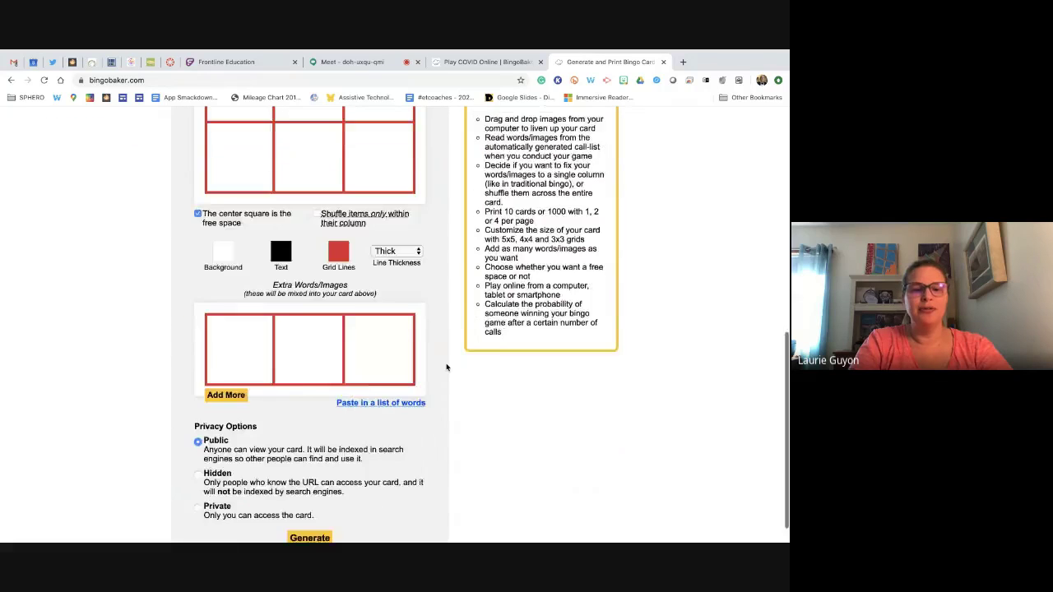
scroll(447, 368, "up", 7)
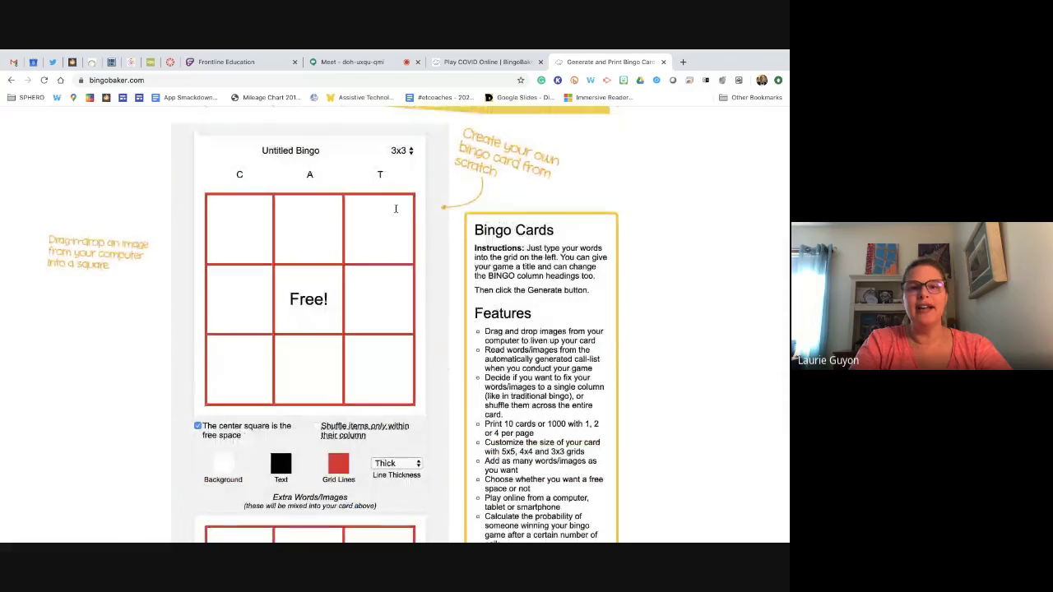
Step: Set the text outline color of the empty square beside the Free! space, in column C, to black
left_click(252, 298)
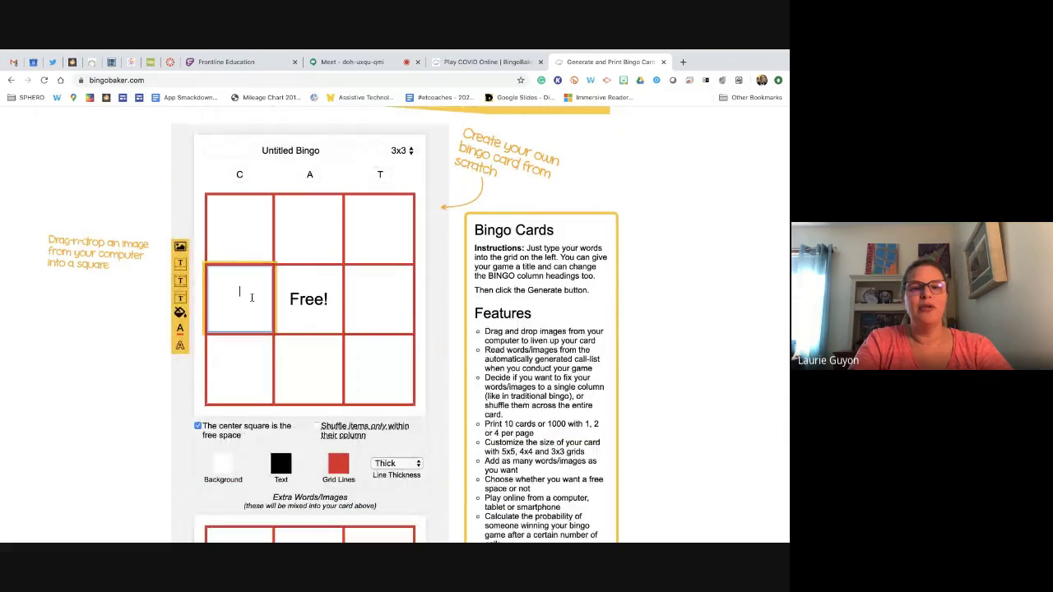
left_click(180, 345)
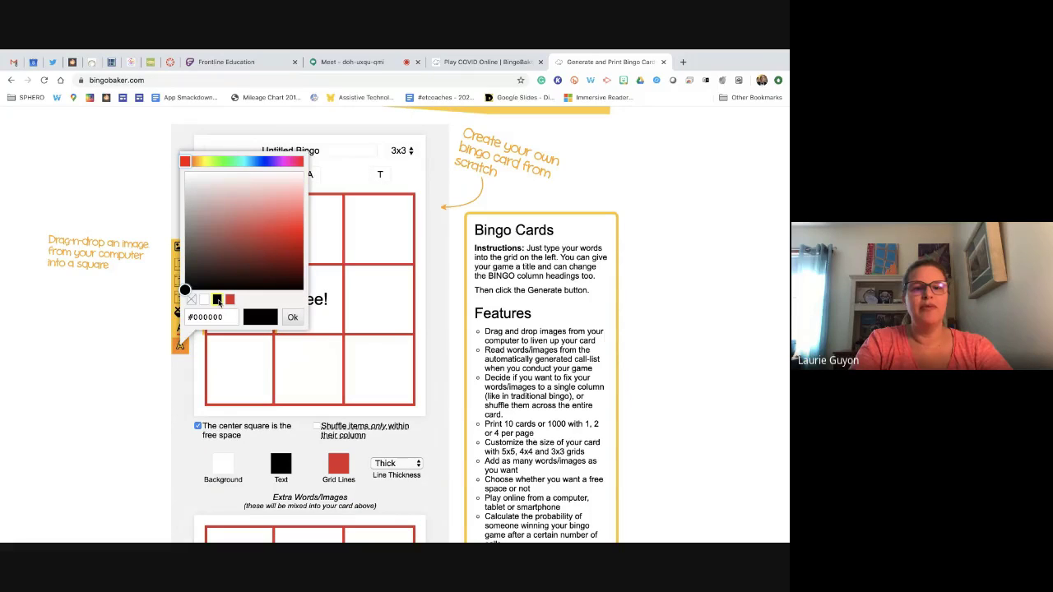
left_click(294, 317)
Step: Give the lowest square in column C a dark red text outline and enter the word Dog in it
left_click(235, 362)
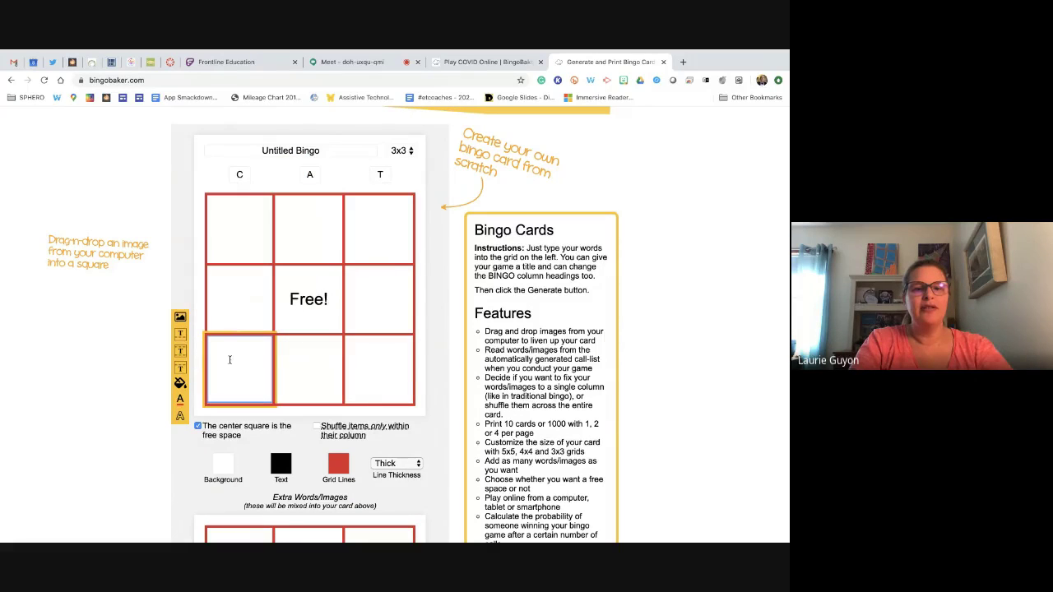
left_click(182, 416)
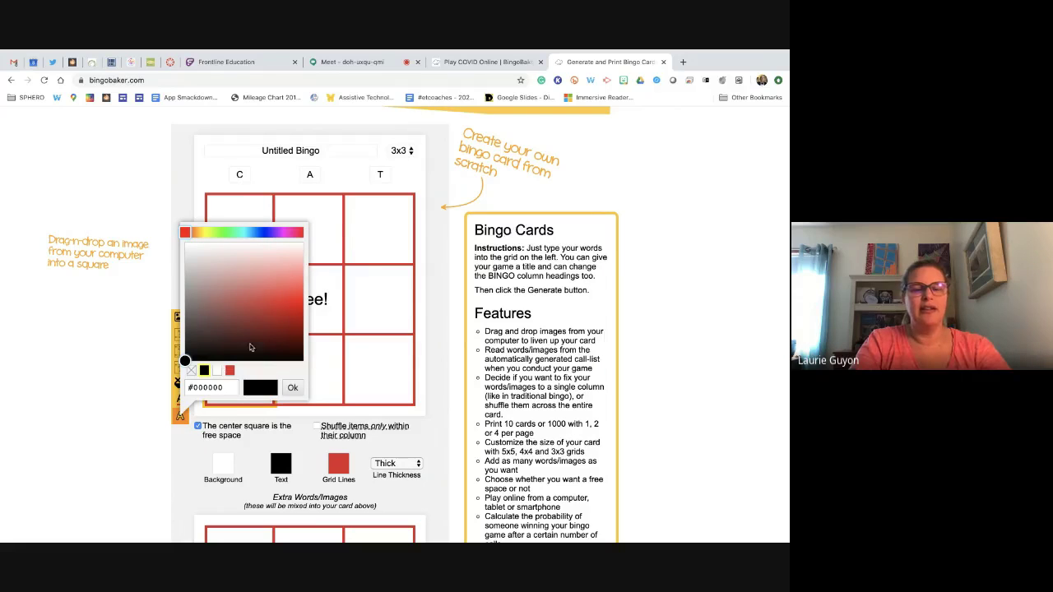
left_click(263, 326)
left_click(293, 388)
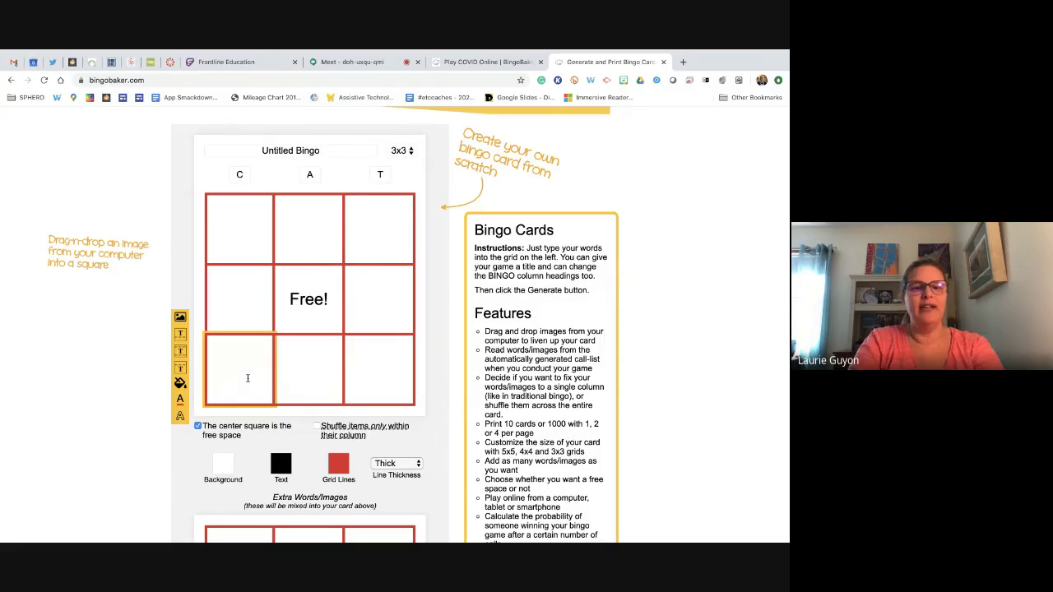
type("Dog")
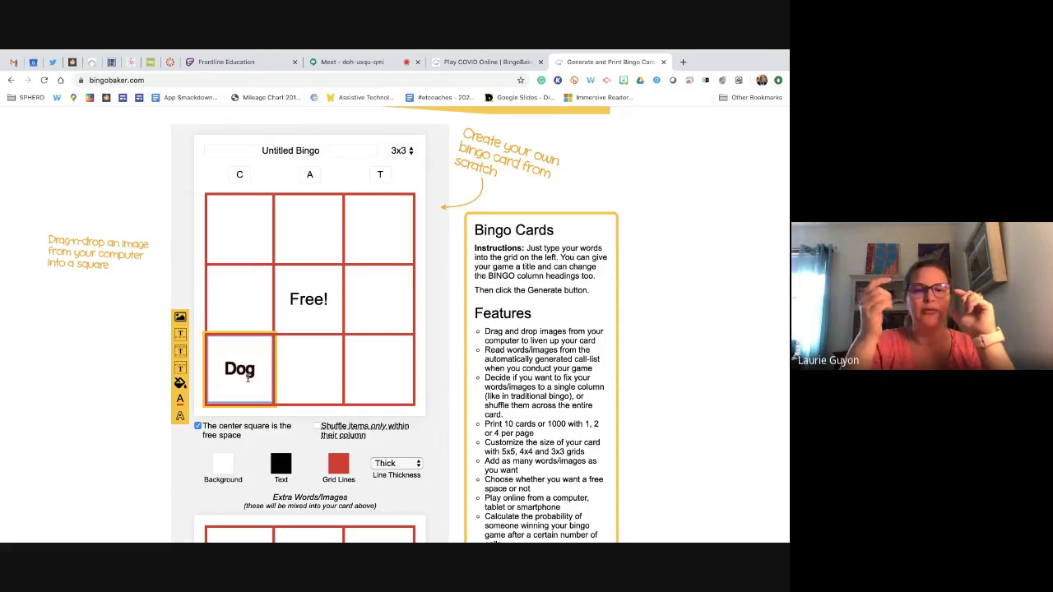
Step: Add the image IMG_1072.jpg from Downloads to the Dog square and align its text to the bottom of the square
left_click(183, 318)
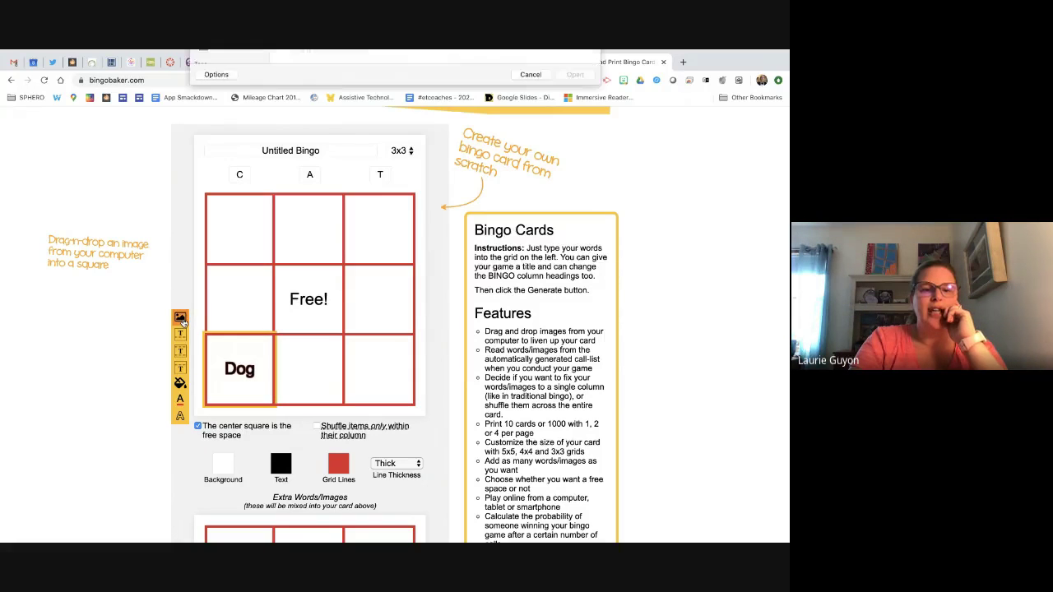
left_click(415, 207)
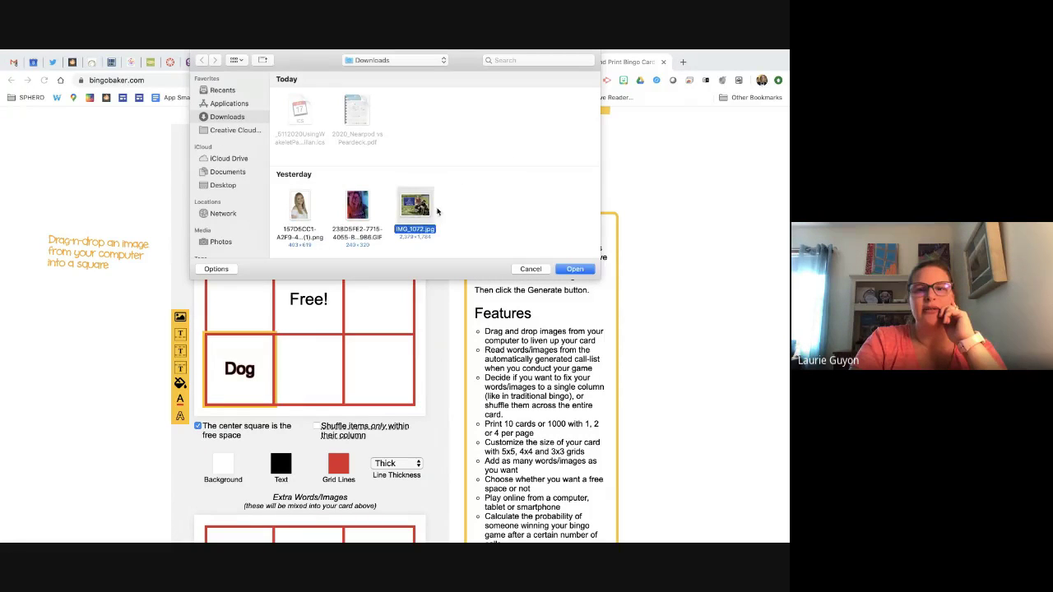
left_click(575, 269)
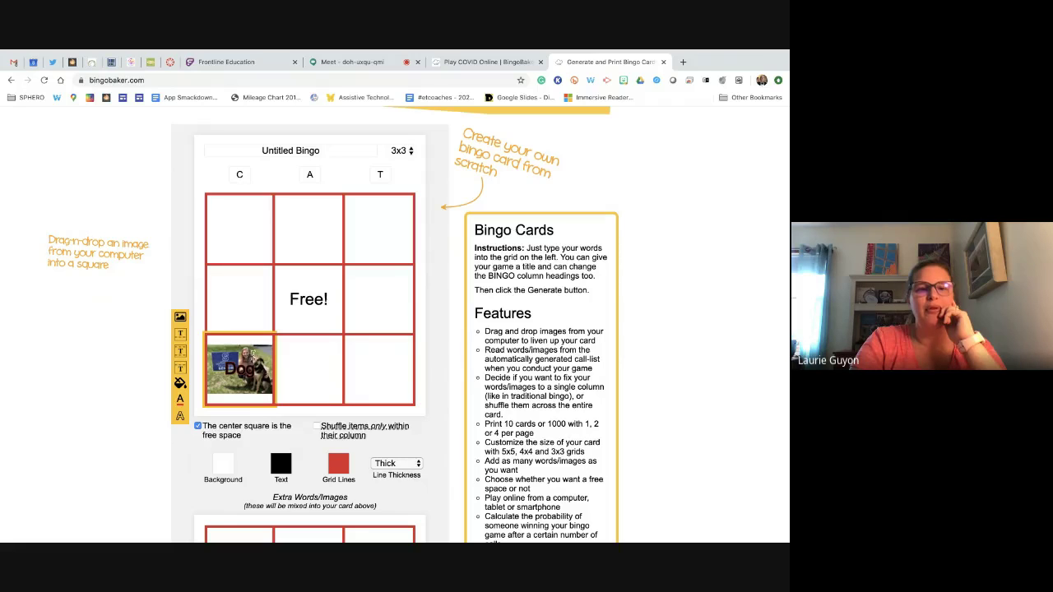
left_click(252, 357)
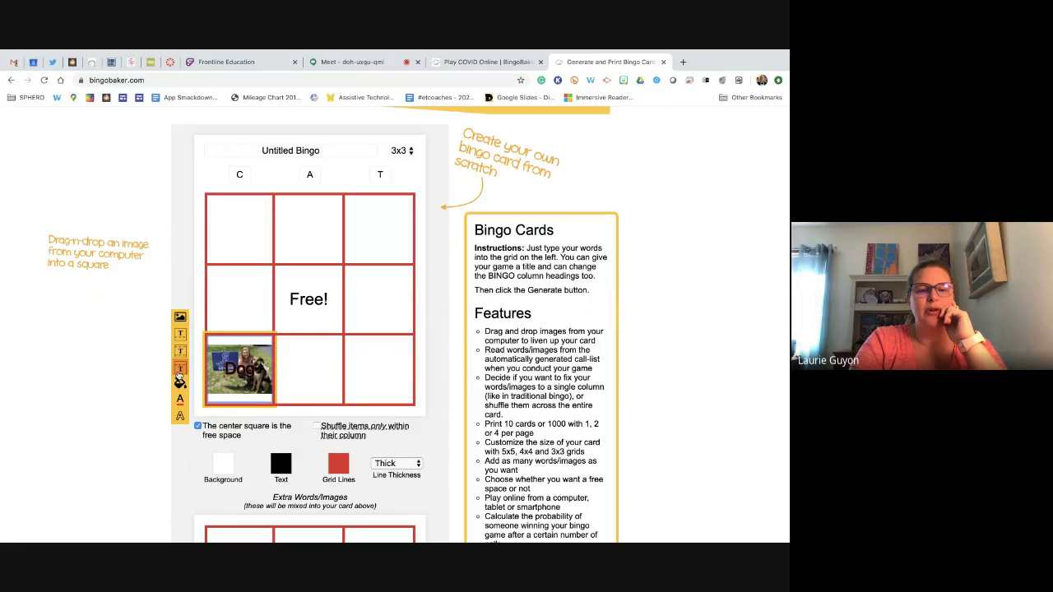
left_click(179, 369)
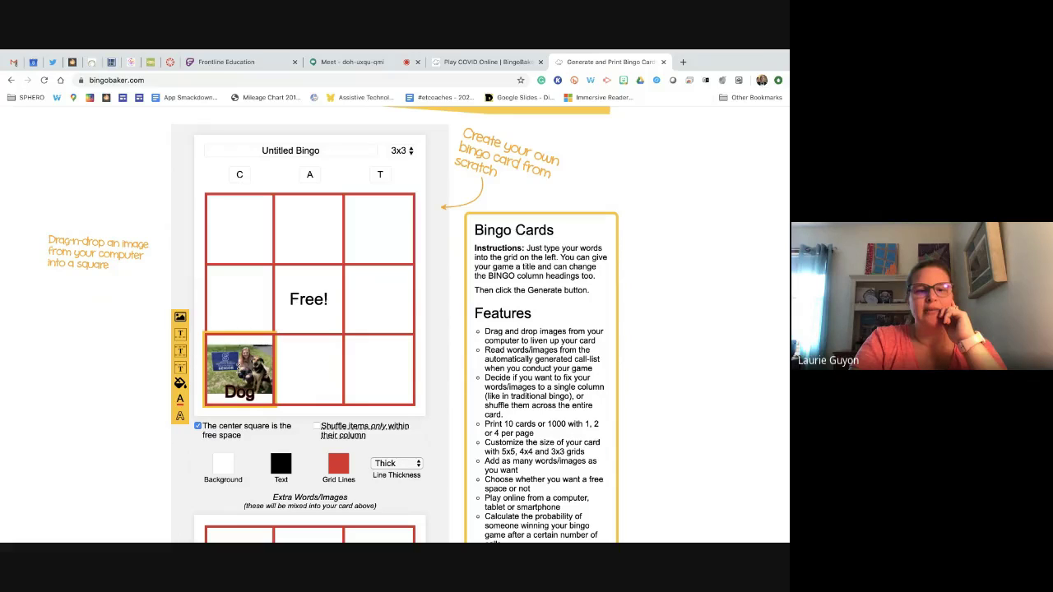
Step: Change the Dog text color to white and align the word to the middle of its square
left_click(238, 369)
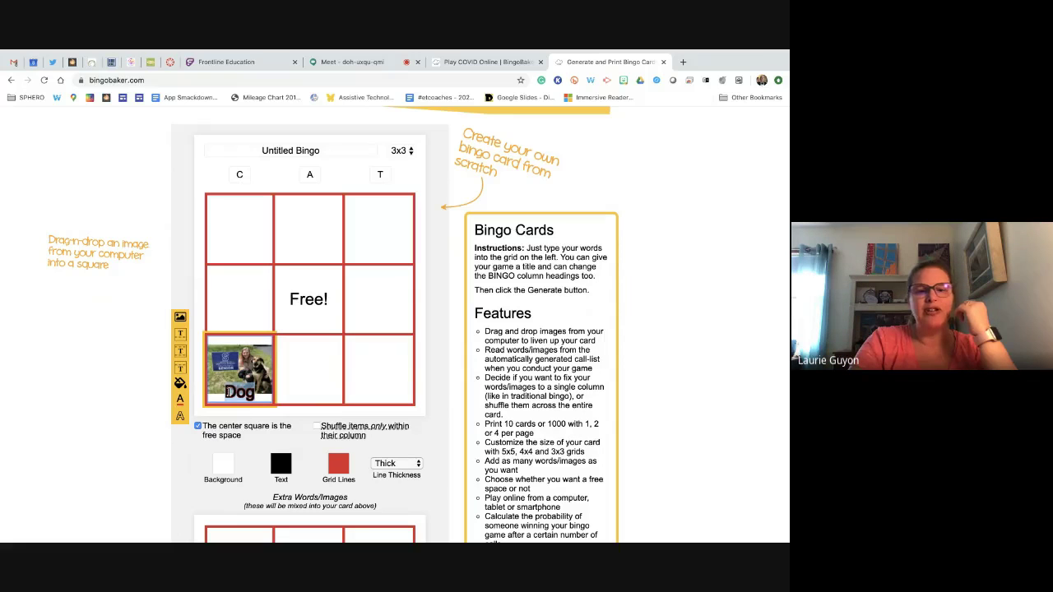
left_click(179, 400)
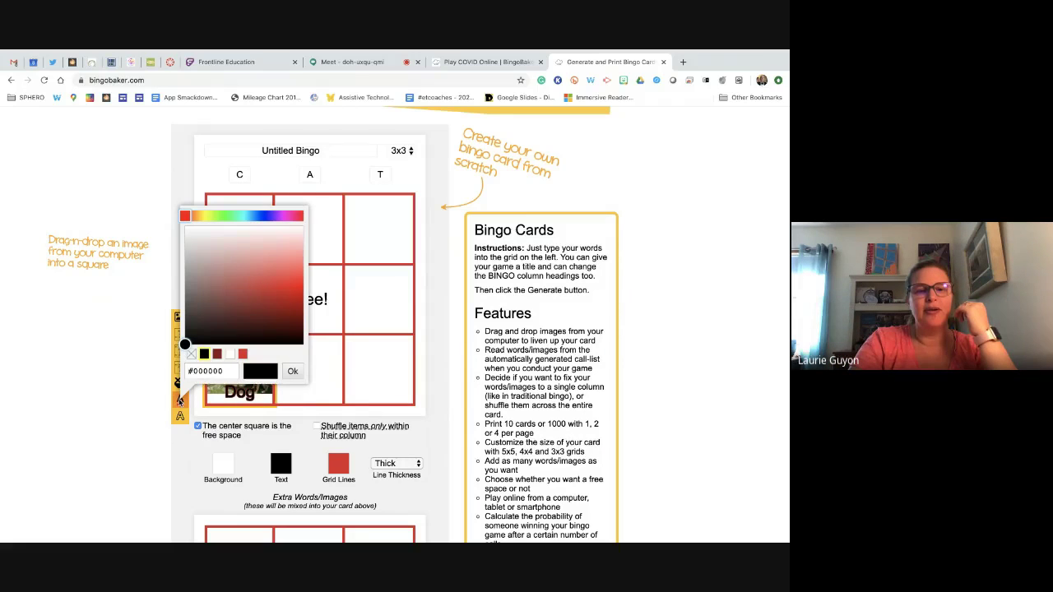
left_click(293, 372)
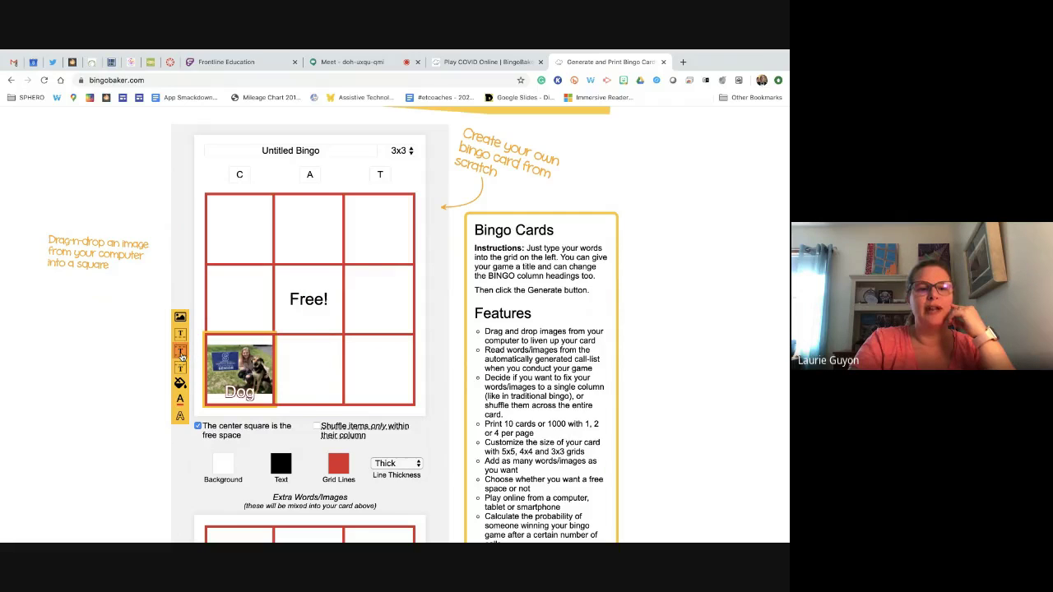
left_click(180, 367)
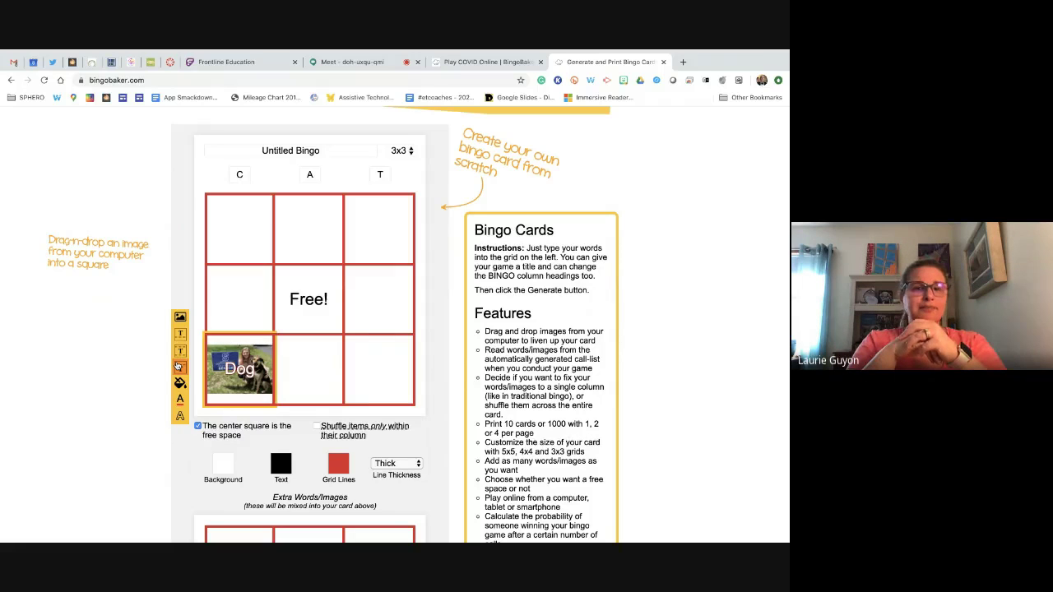
Step: Replace the card's title with Animals
left_click(328, 150)
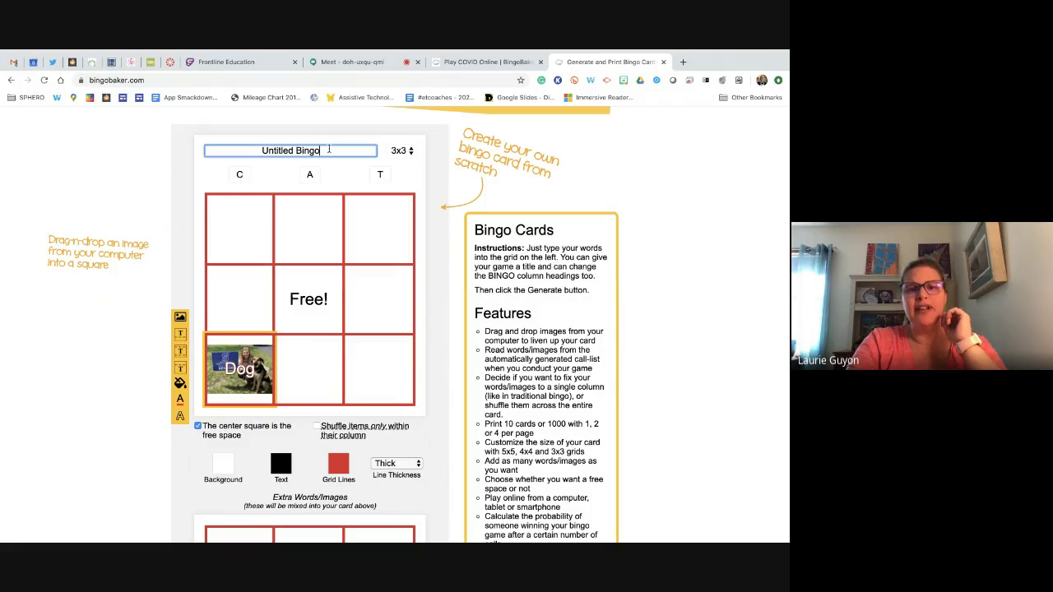
left_click_drag(329, 150, 254, 148)
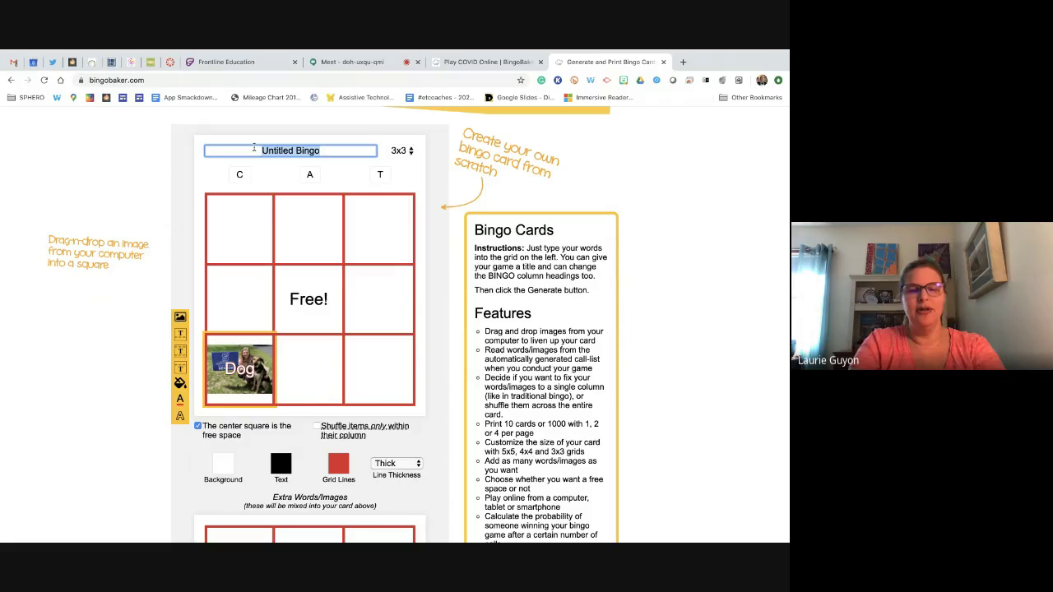
type("Animals")
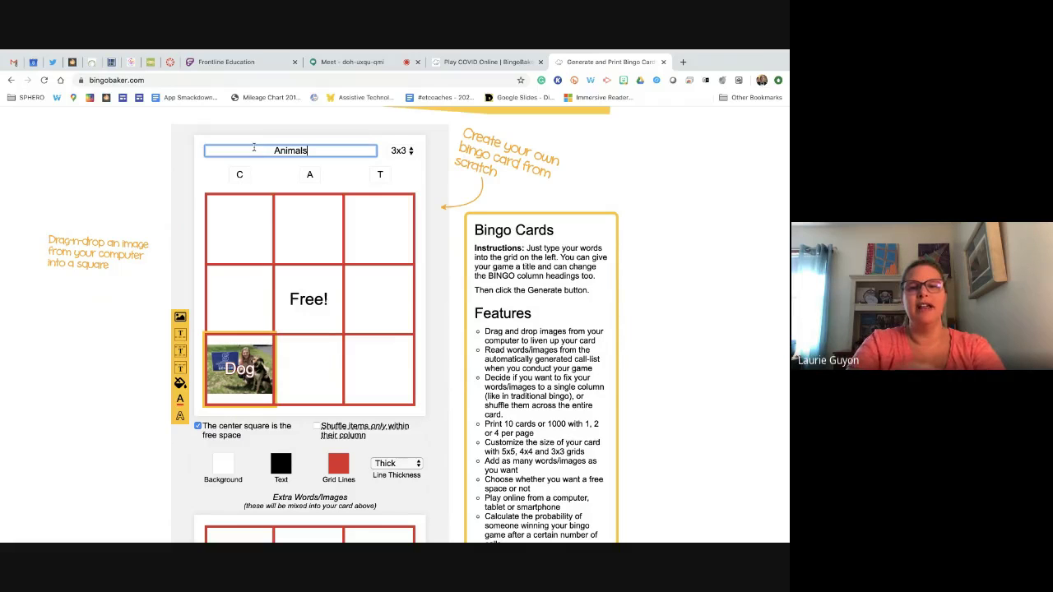
left_click(440, 217)
scroll(440, 217, "down", 5)
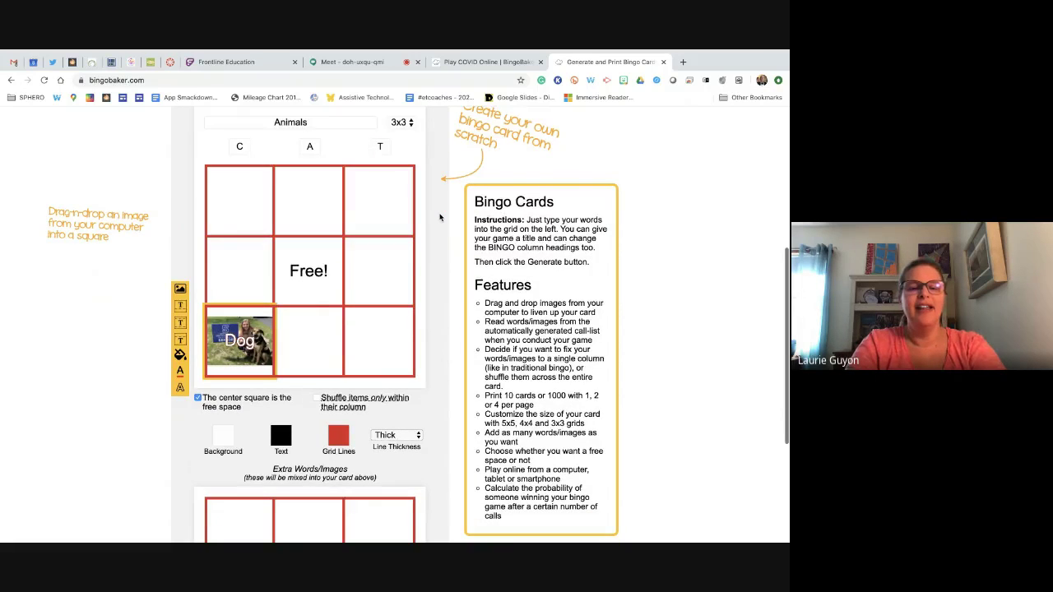
Step: Search the ready-made cards for memorial day and look over the first matching cards
scroll(374, 375, "up", 10)
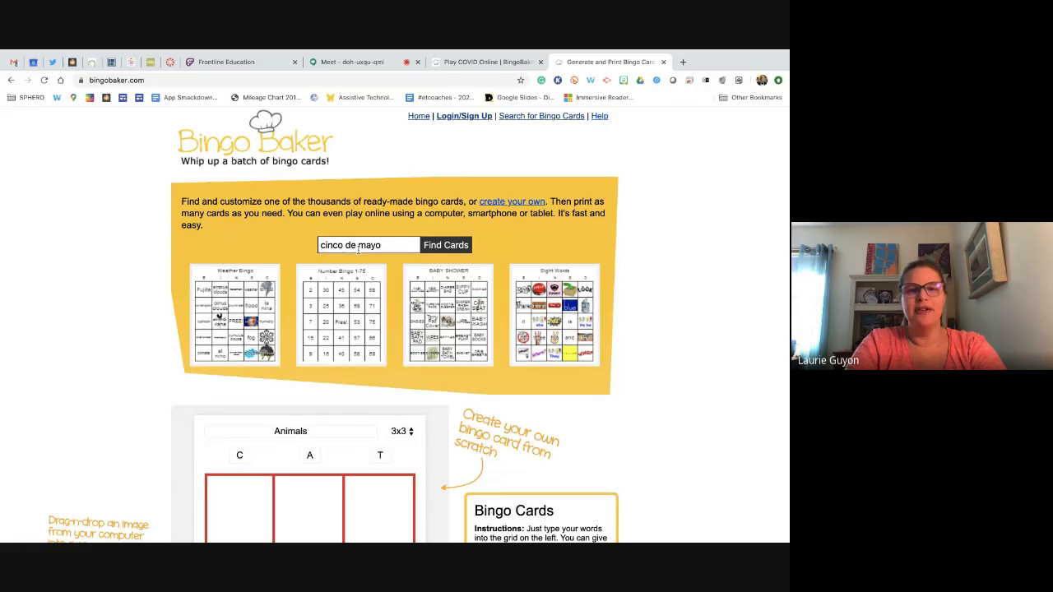
left_click_drag(385, 249, 316, 250)
type("memo")
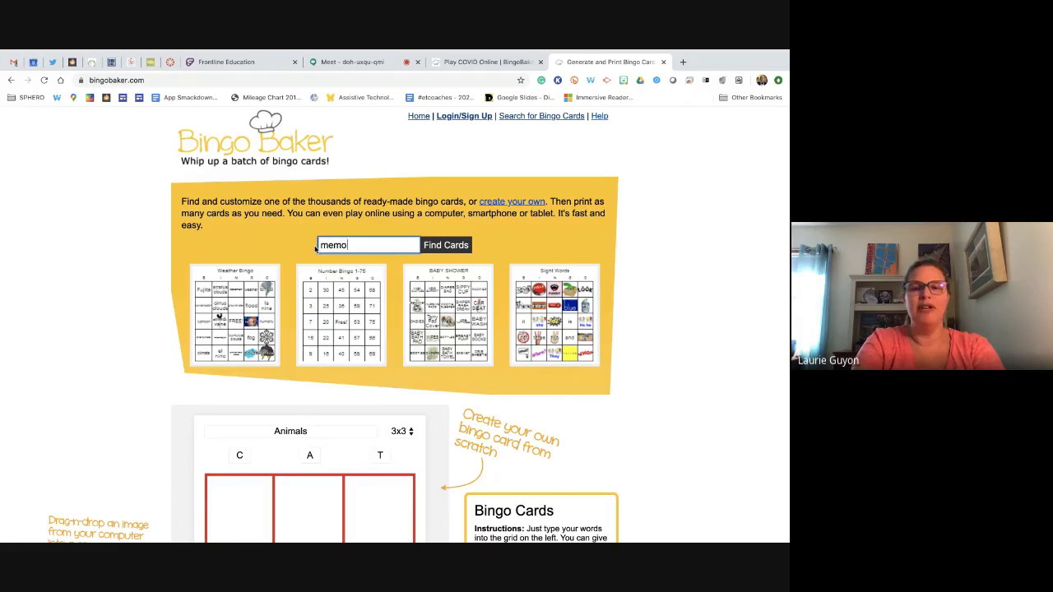
type("rial day")
key("Return")
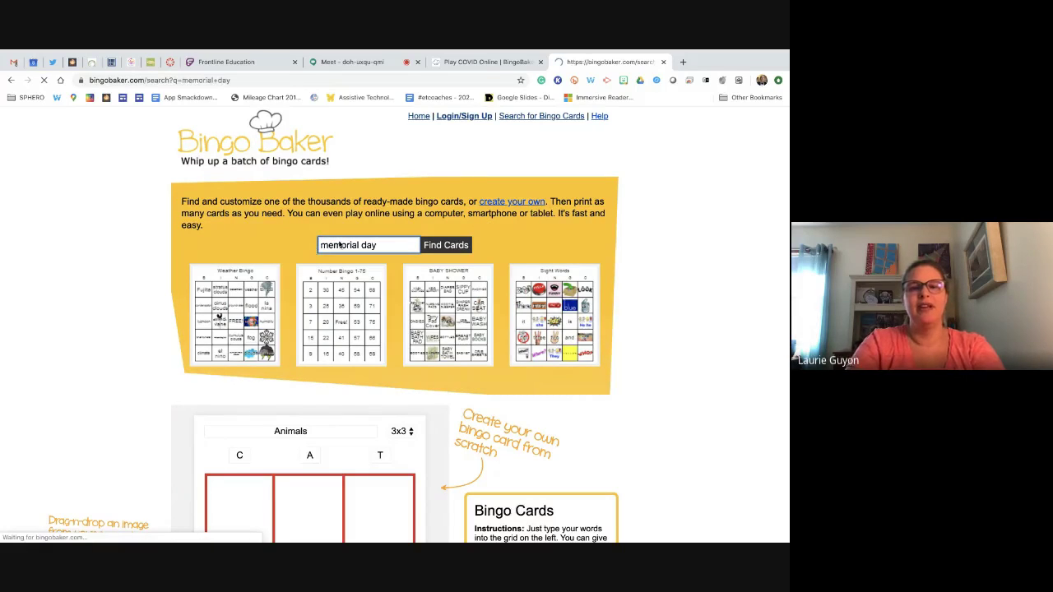
scroll(390, 319, "down", 1)
scroll(390, 320, "down", 1)
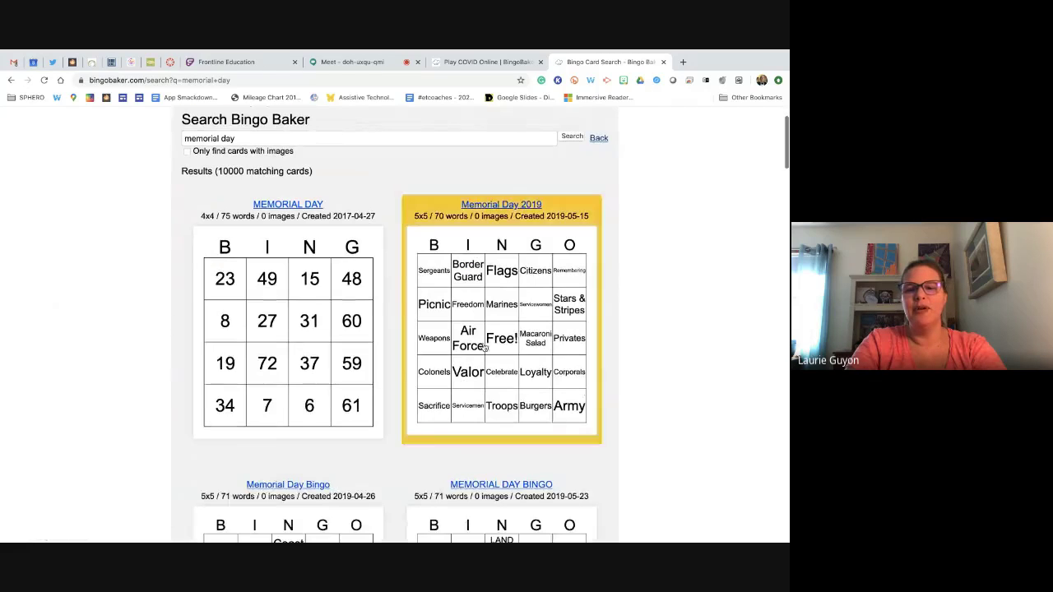
scroll(403, 338, "down", 2)
scroll(426, 372, "up", 2)
scroll(425, 371, "up", 3)
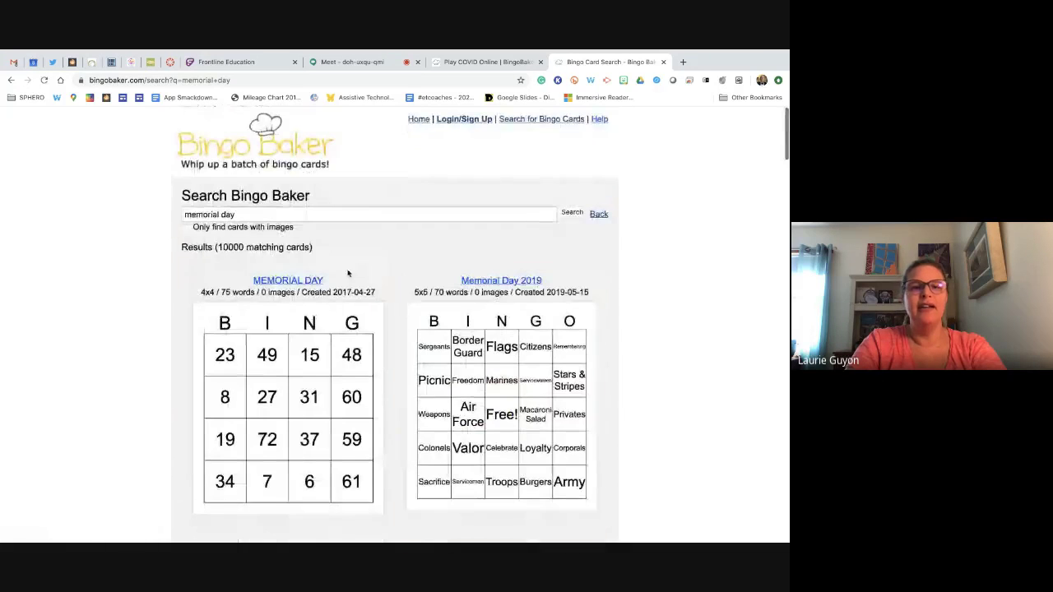
Step: Search the ready-made cards for mother's day and browse through the matching cards
left_click_drag(247, 212, 165, 213)
type("mo")
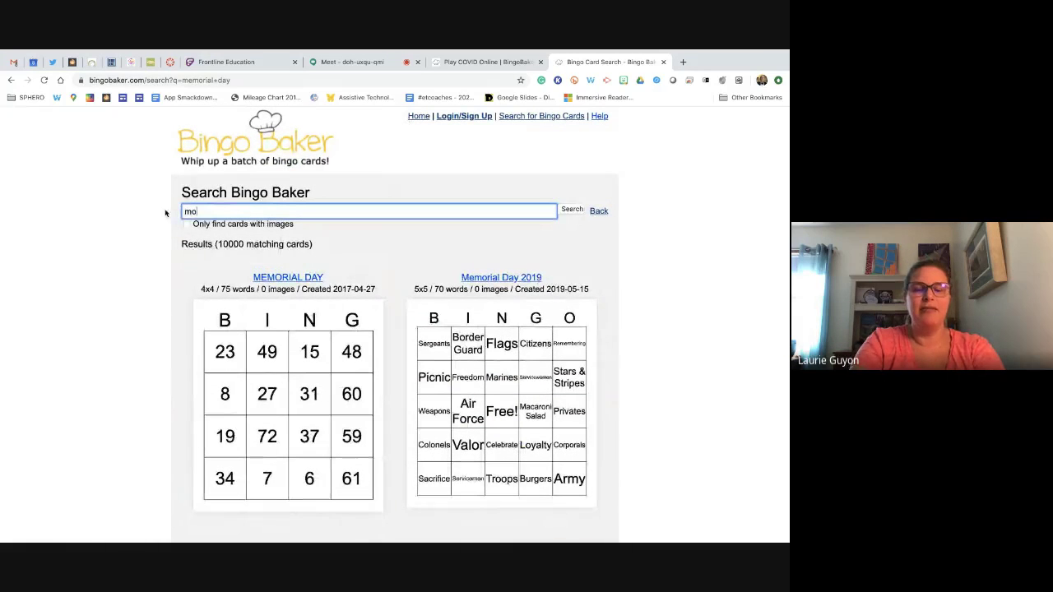
type("ther's day")
key("Return")
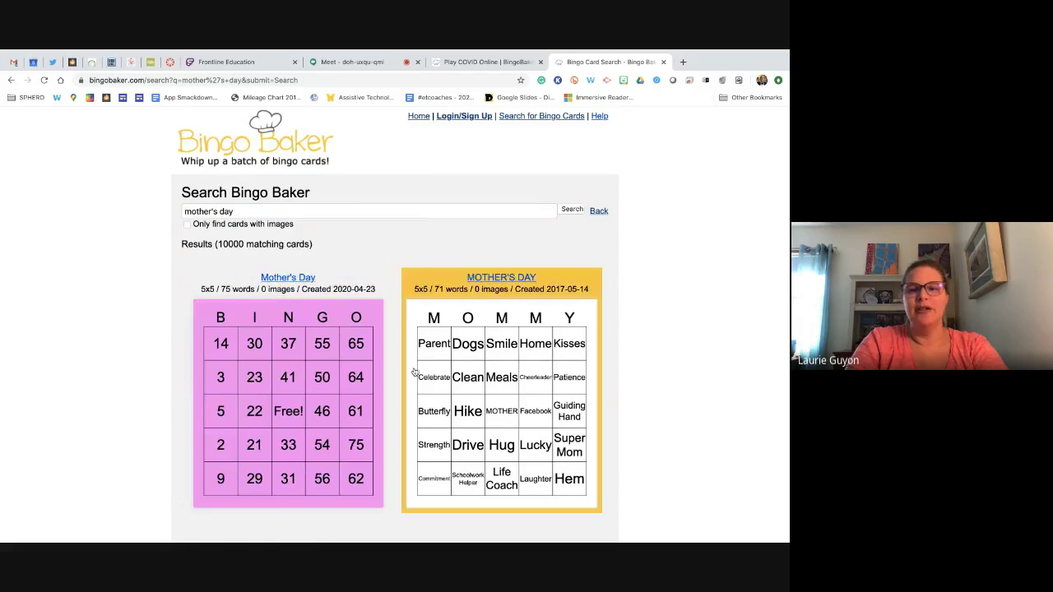
scroll(415, 370, "down", 2)
scroll(495, 387, "down", 5)
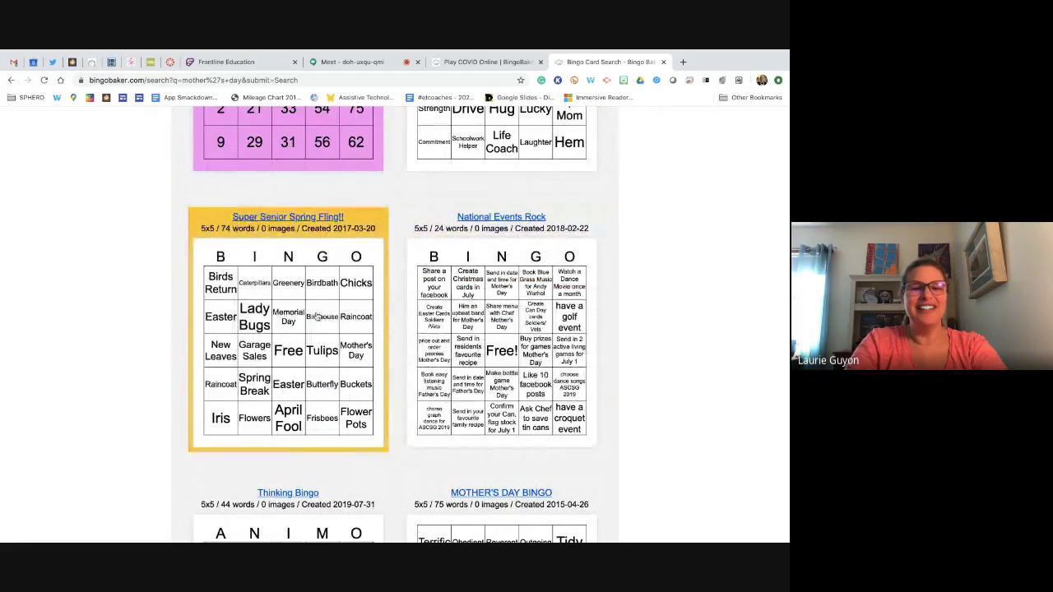
scroll(318, 317, "down", 1)
scroll(284, 321, "down", 5)
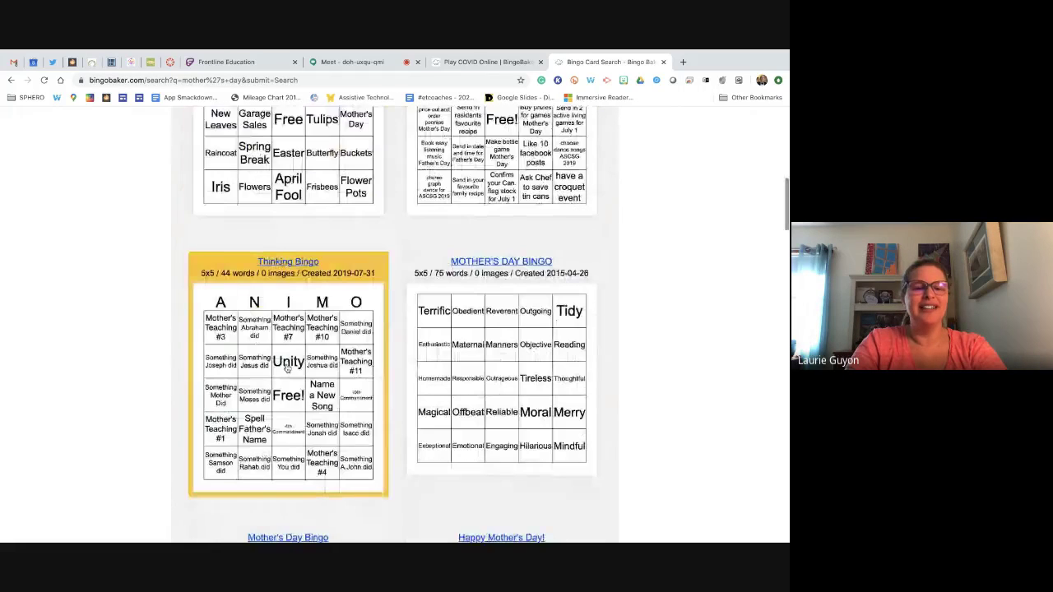
scroll(316, 411, "down", 8)
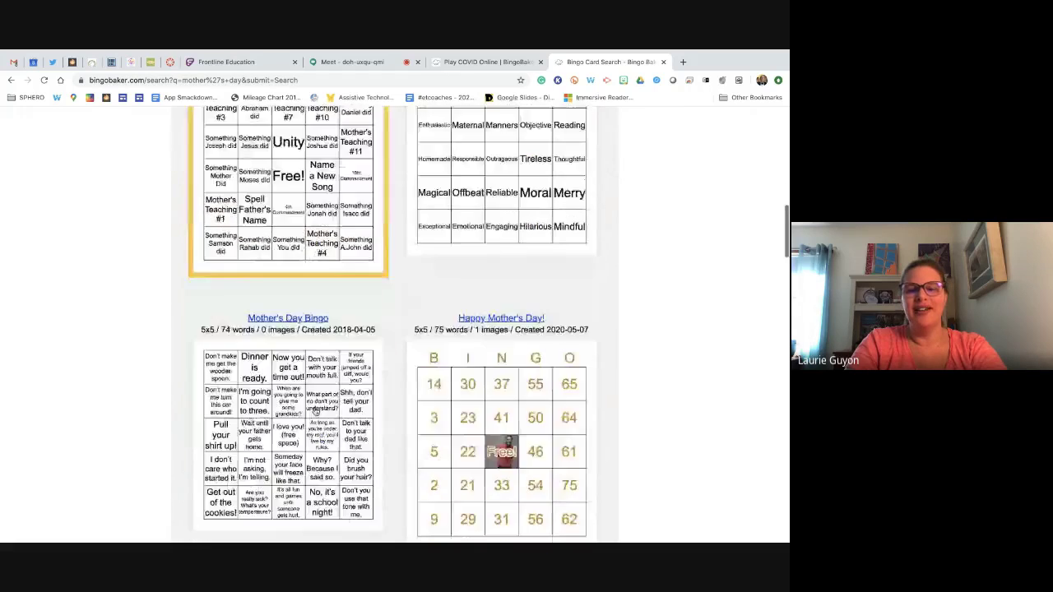
scroll(317, 412, "down", 5)
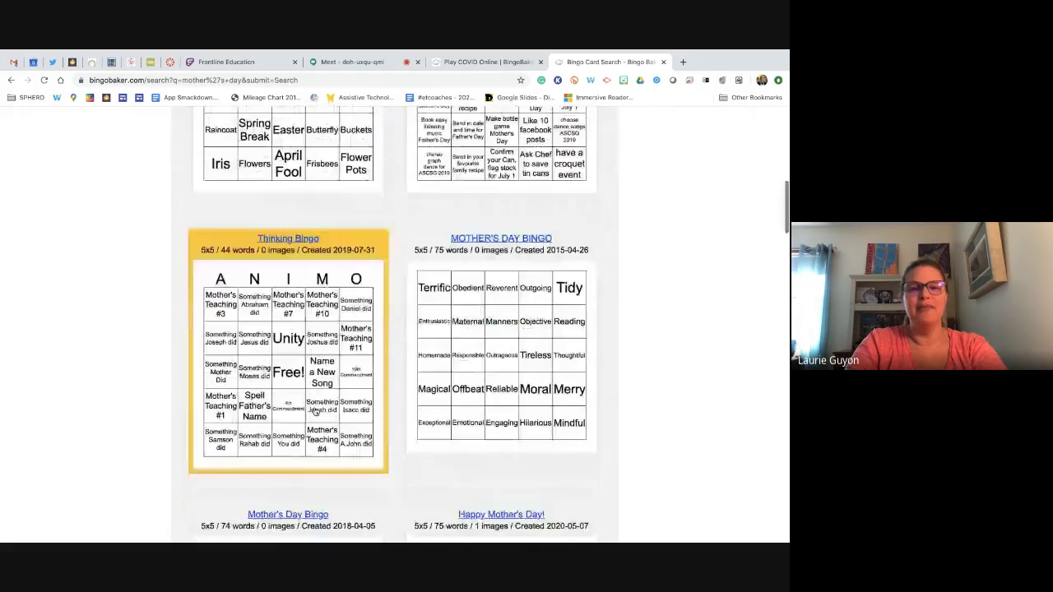
Step: Limit the mother's day search to cards with images and browse through the matching cards
scroll(279, 283, "up", 15)
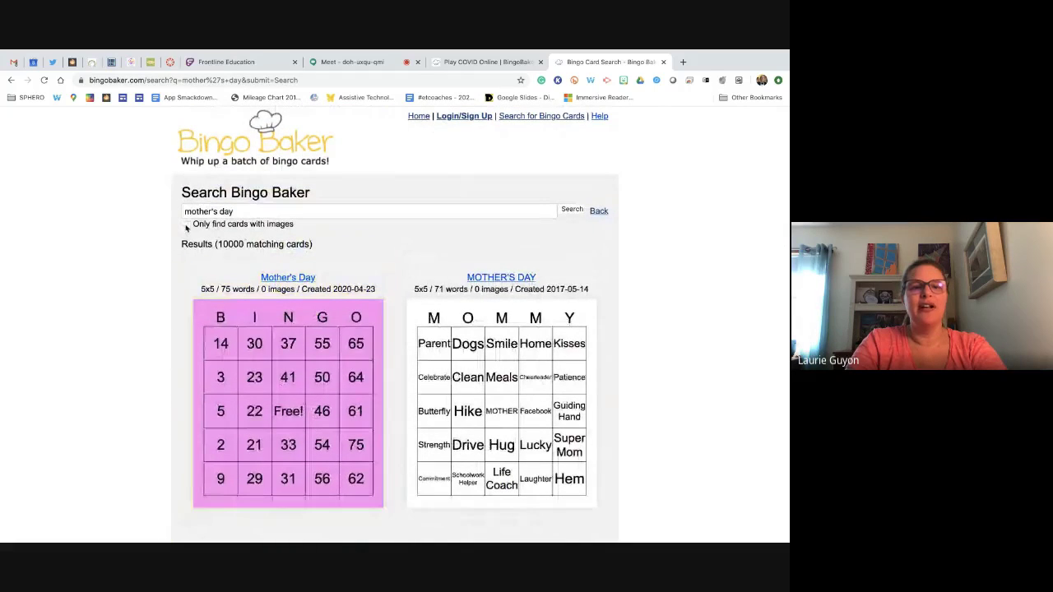
left_click(573, 211)
scroll(618, 316, "down", 1)
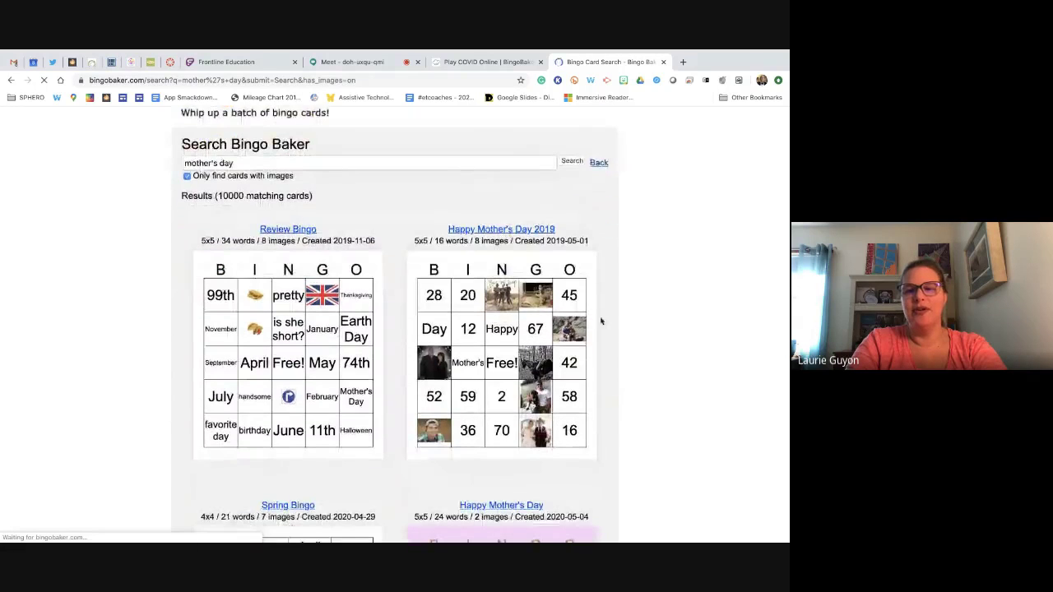
scroll(605, 368, "down", 4)
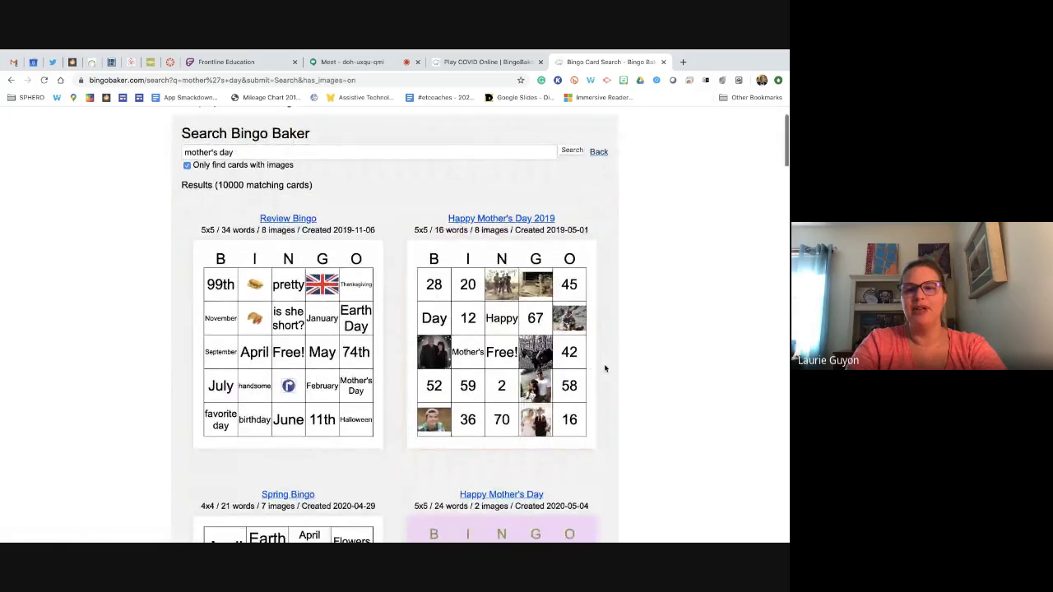
scroll(605, 366, "down", 3)
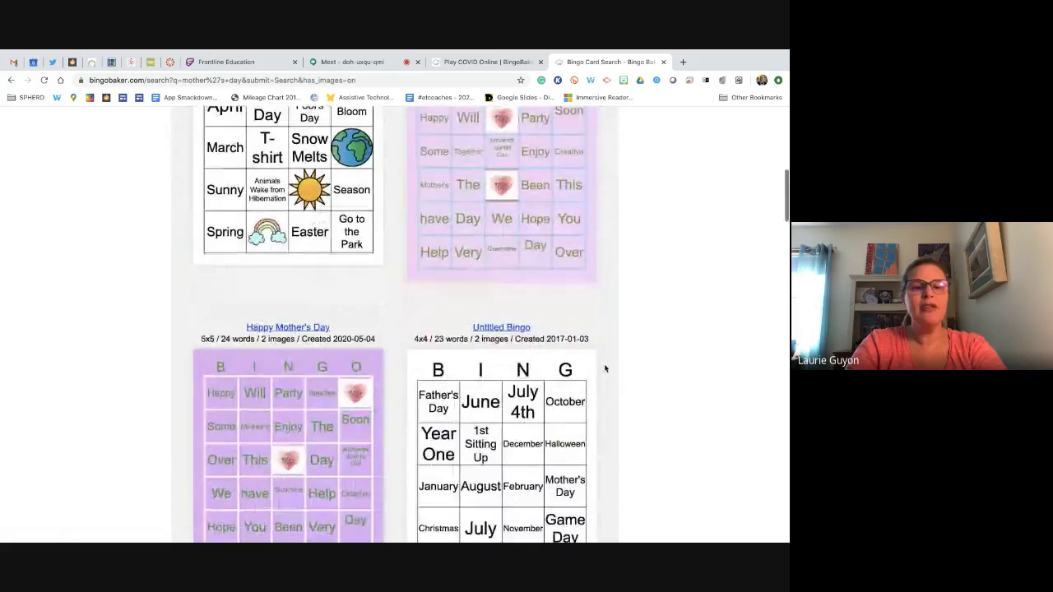
scroll(604, 364, "up", 8)
scroll(621, 282, "up", 1)
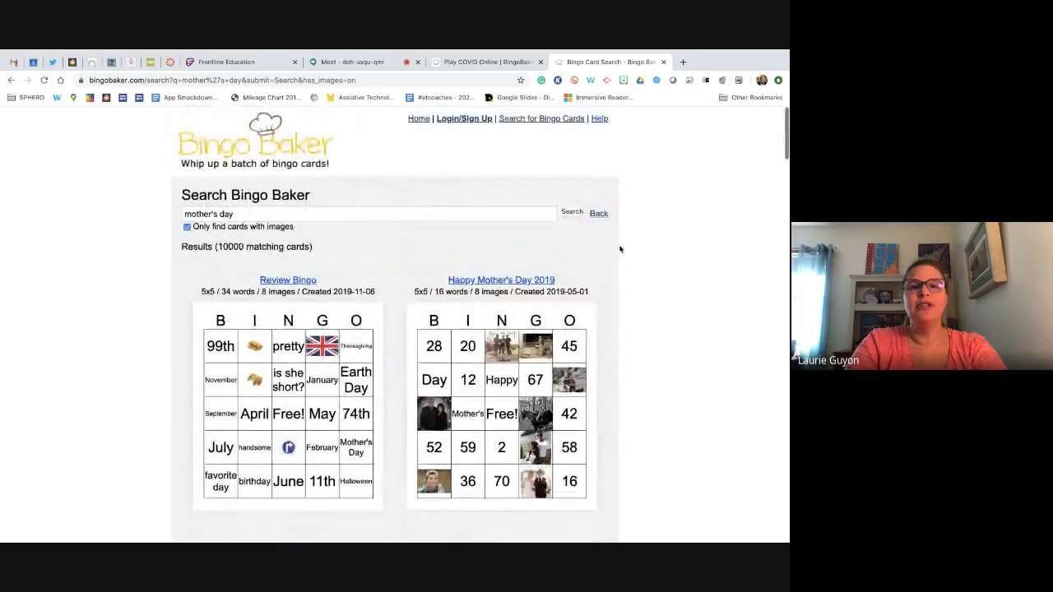
Step: Return to the Bingo Baker home page, then switch to the Google Meet call and open its chat to read the questions
left_click(414, 118)
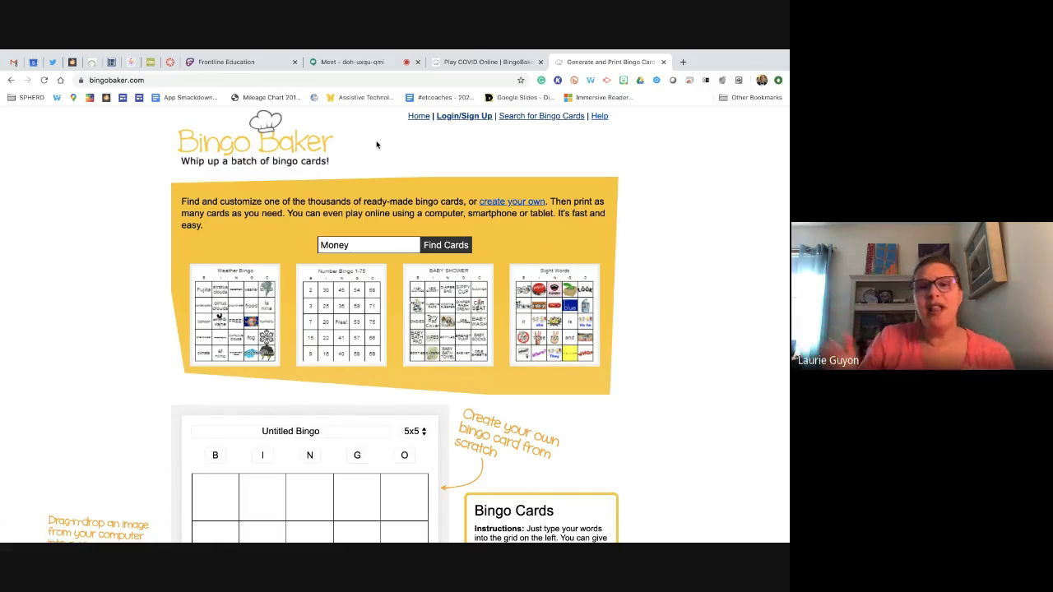
left_click(356, 63)
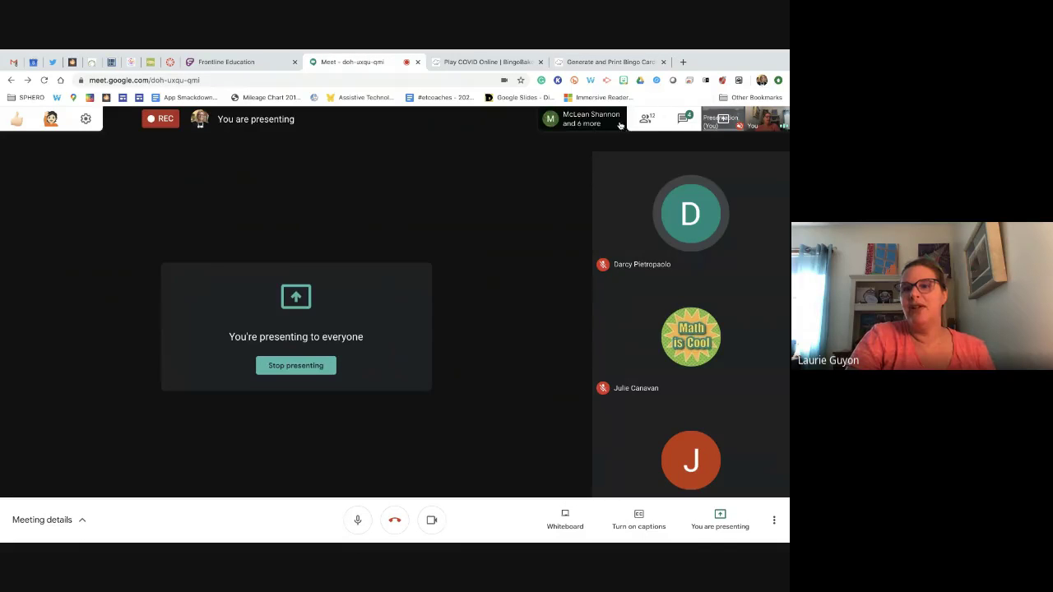
left_click(681, 123)
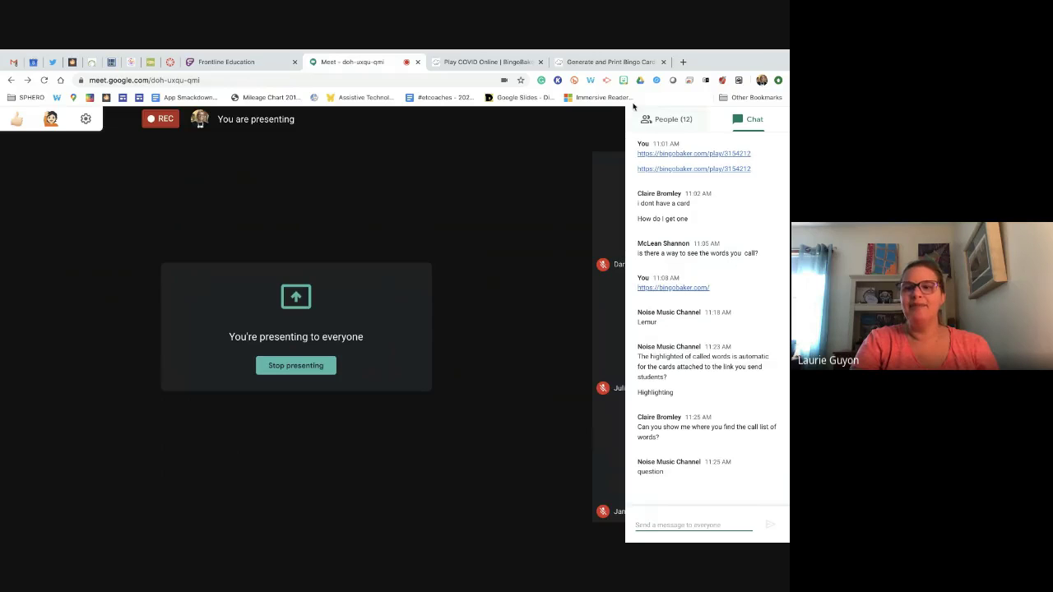
Step: Switch back to Bingo Baker, open the ready-made Sight Words card and look over its call list
left_click(612, 64)
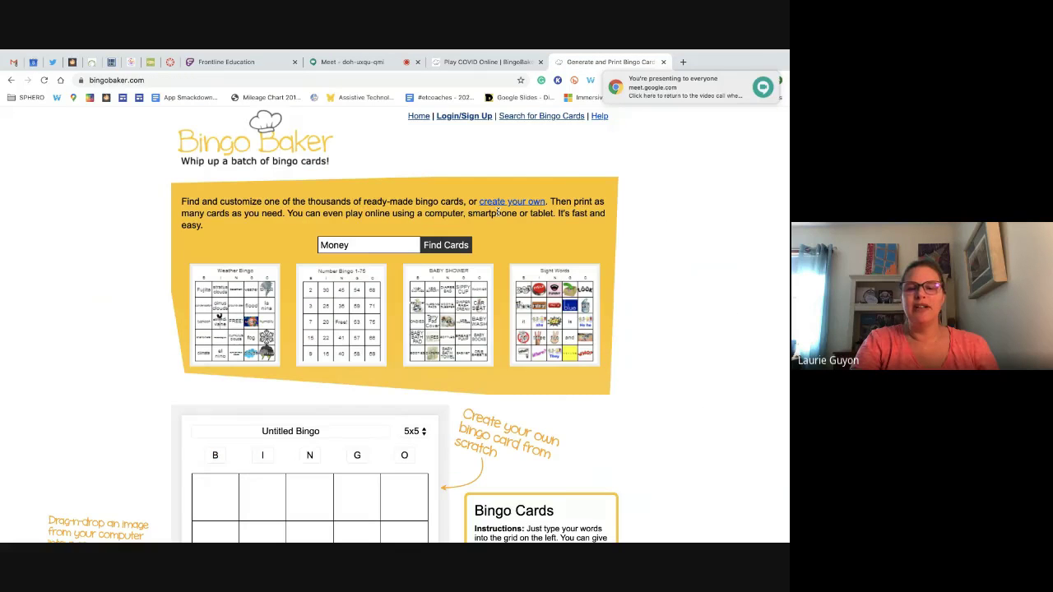
scroll(498, 213, "down", 5)
scroll(498, 213, "up", 4)
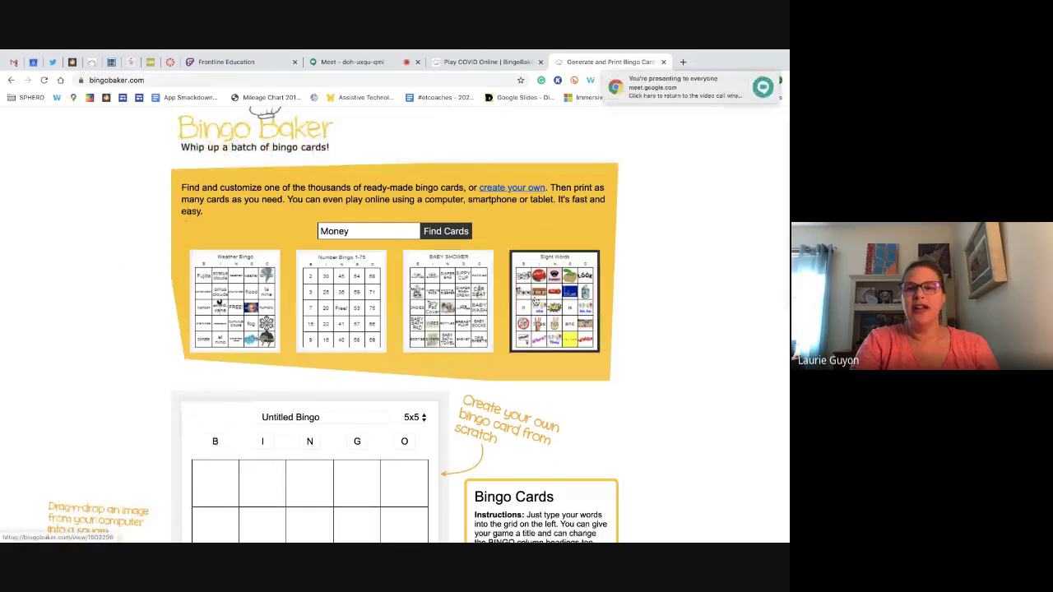
left_click(548, 303)
scroll(498, 377, "down", 1)
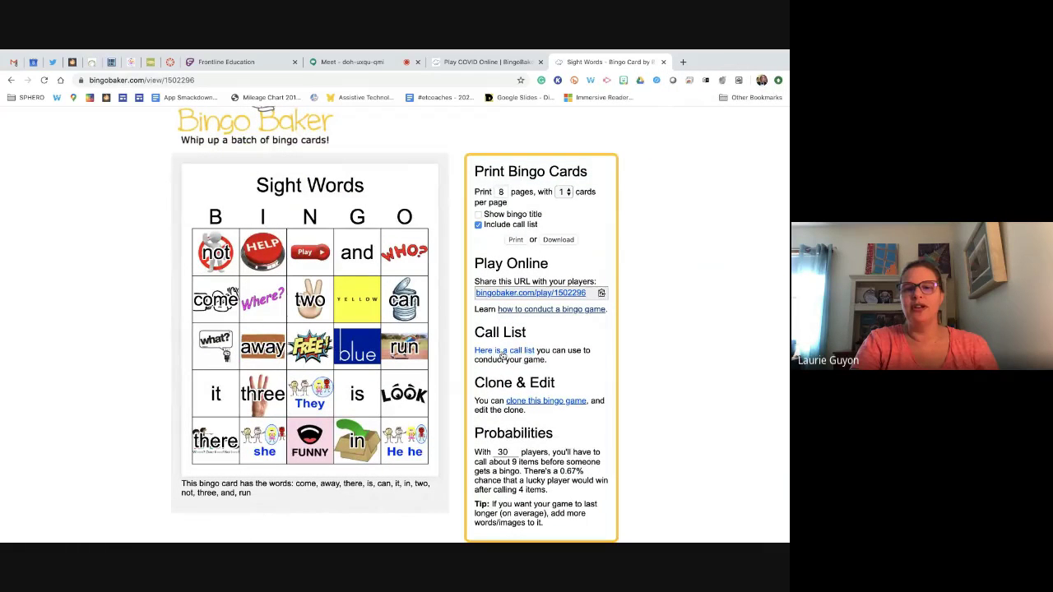
left_click(502, 351)
scroll(452, 387, "down", 1)
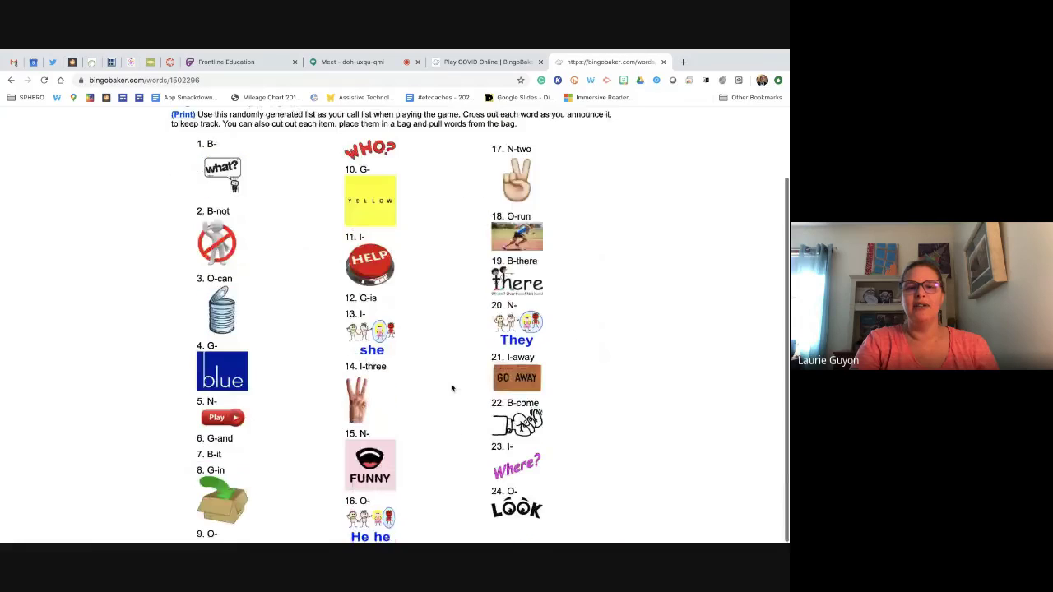
scroll(452, 387, "up", 1)
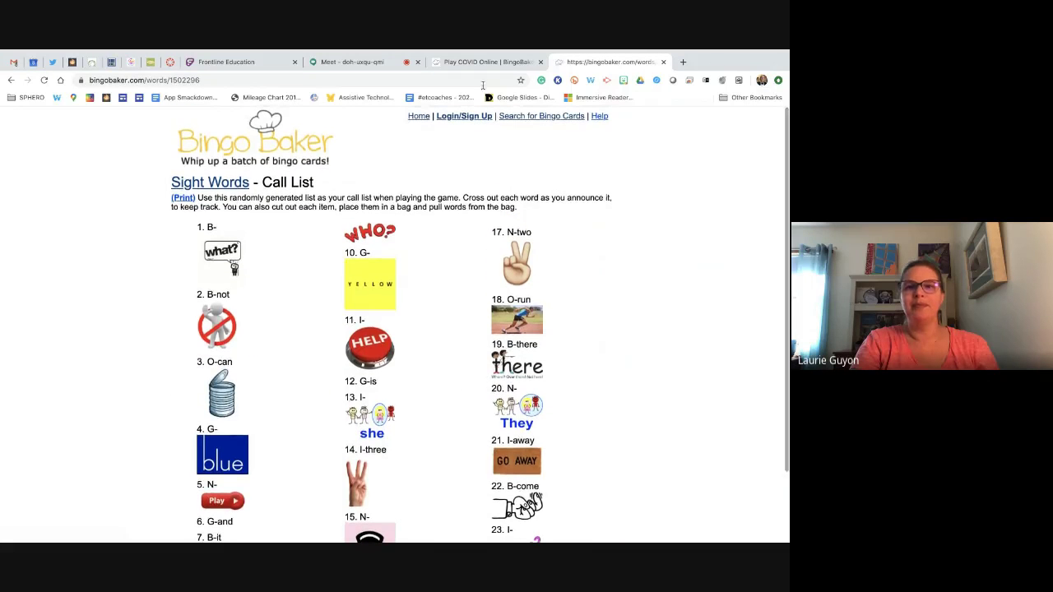
Step: Check the Google Meet call and return to the Sight Words call list
left_click(376, 64)
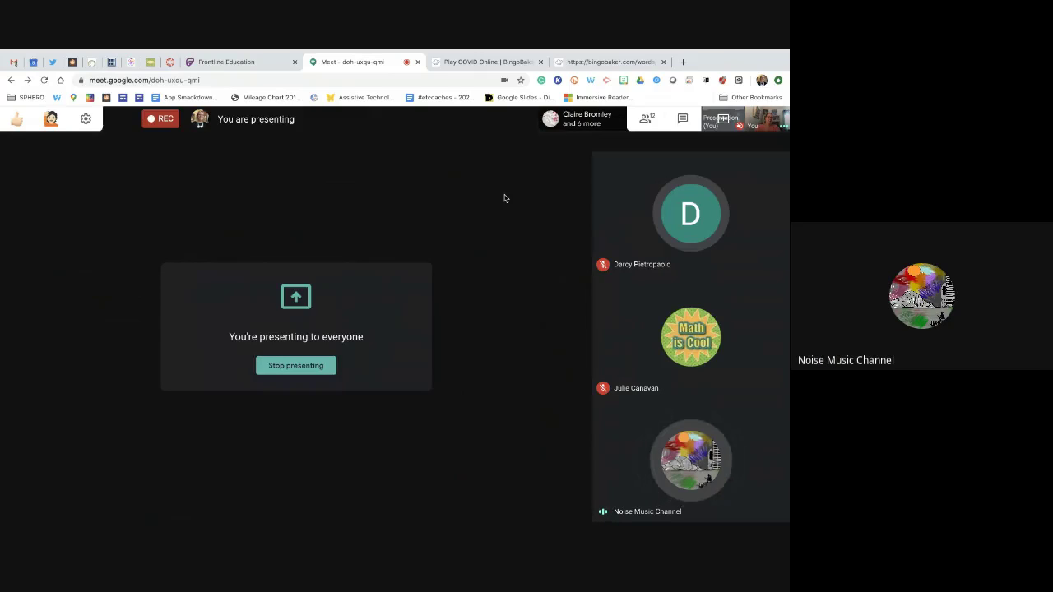
left_click(522, 63)
left_click(575, 63)
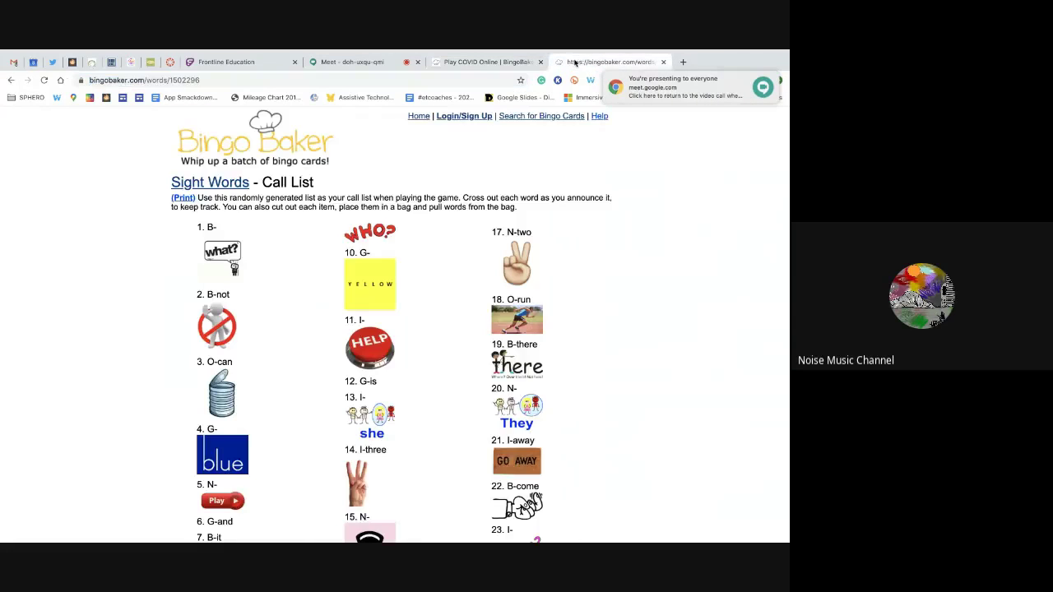
Step: Go back to the Sight Words card, copy its online play URL and load it in a new browser tab
left_click(10, 80)
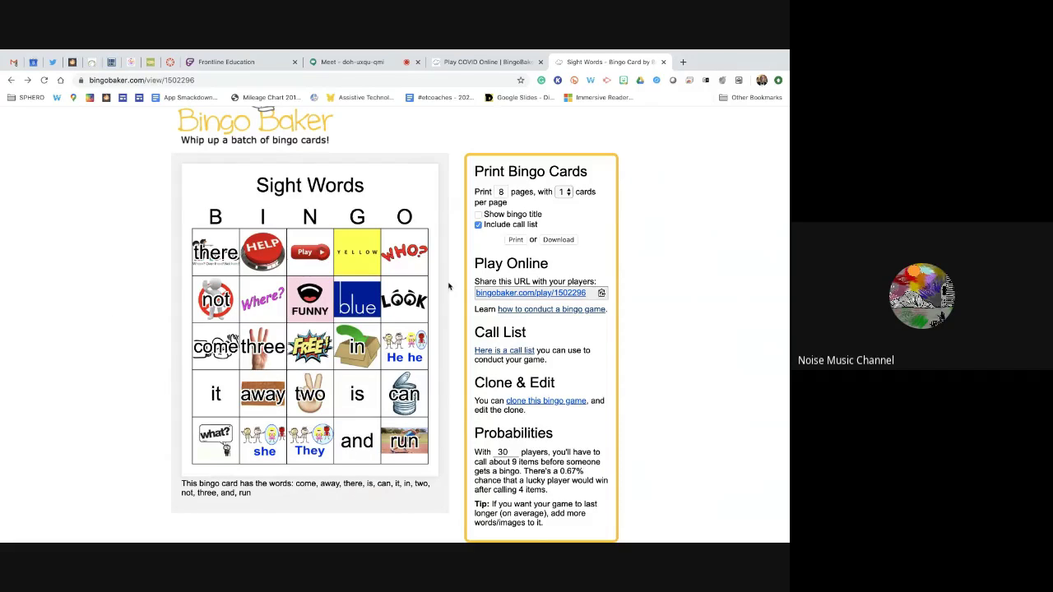
left_click(520, 293)
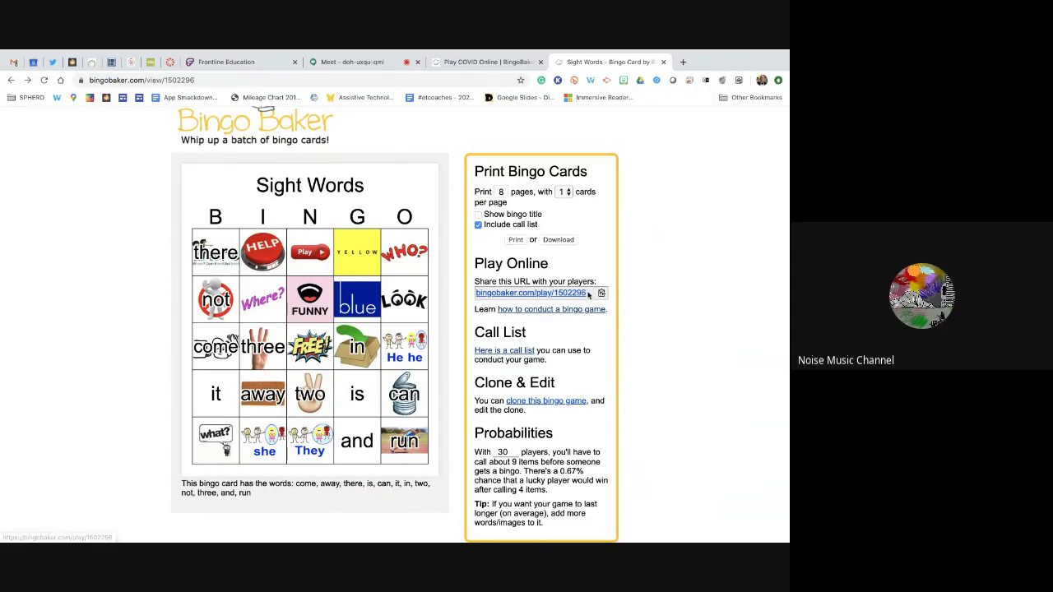
left_click(478, 294)
key("super+c")
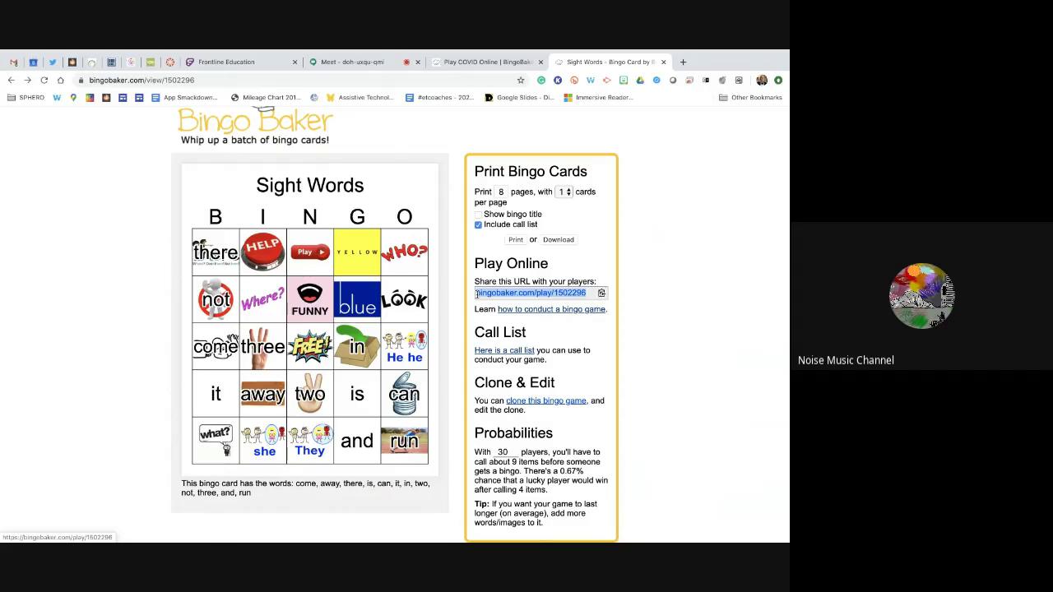
left_click(683, 62)
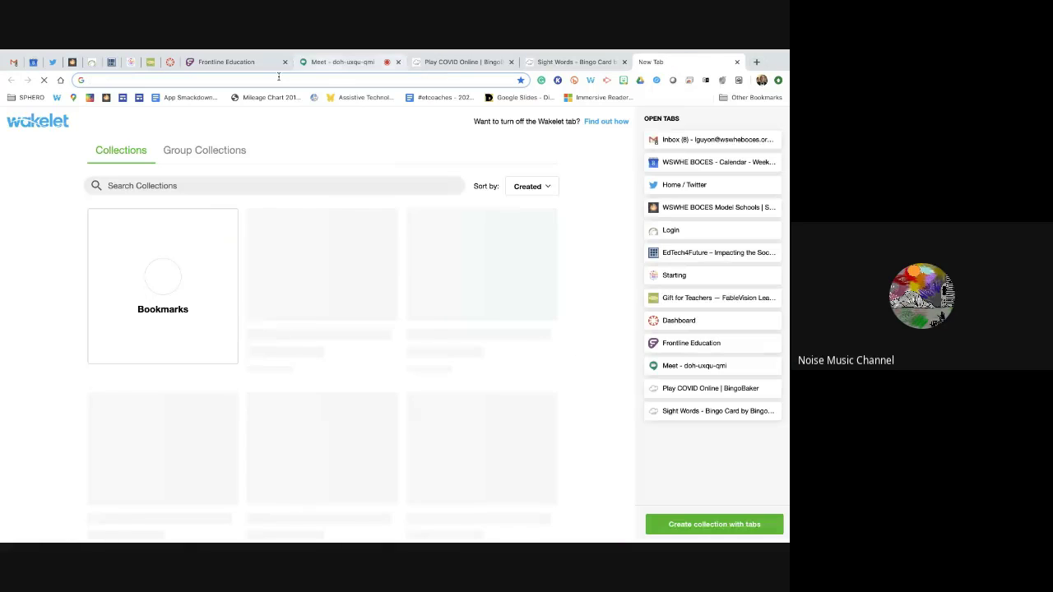
key("super+v")
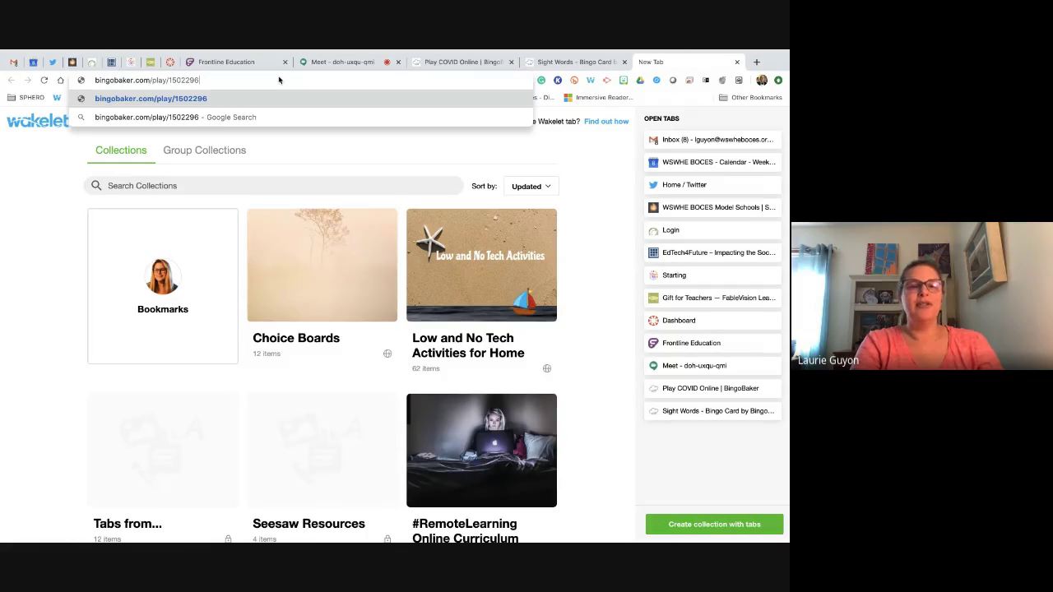
key("Return")
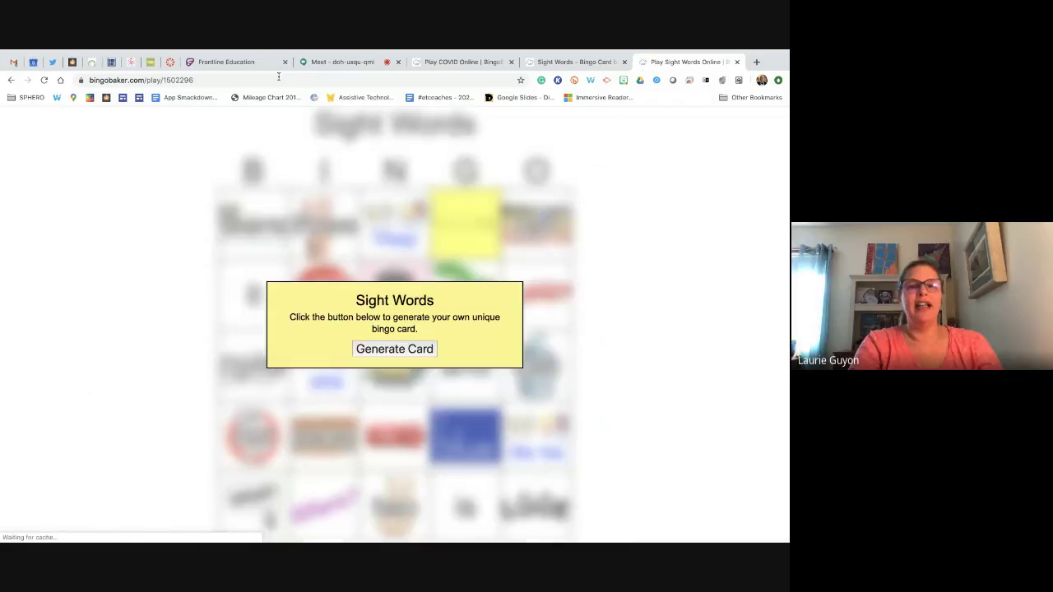